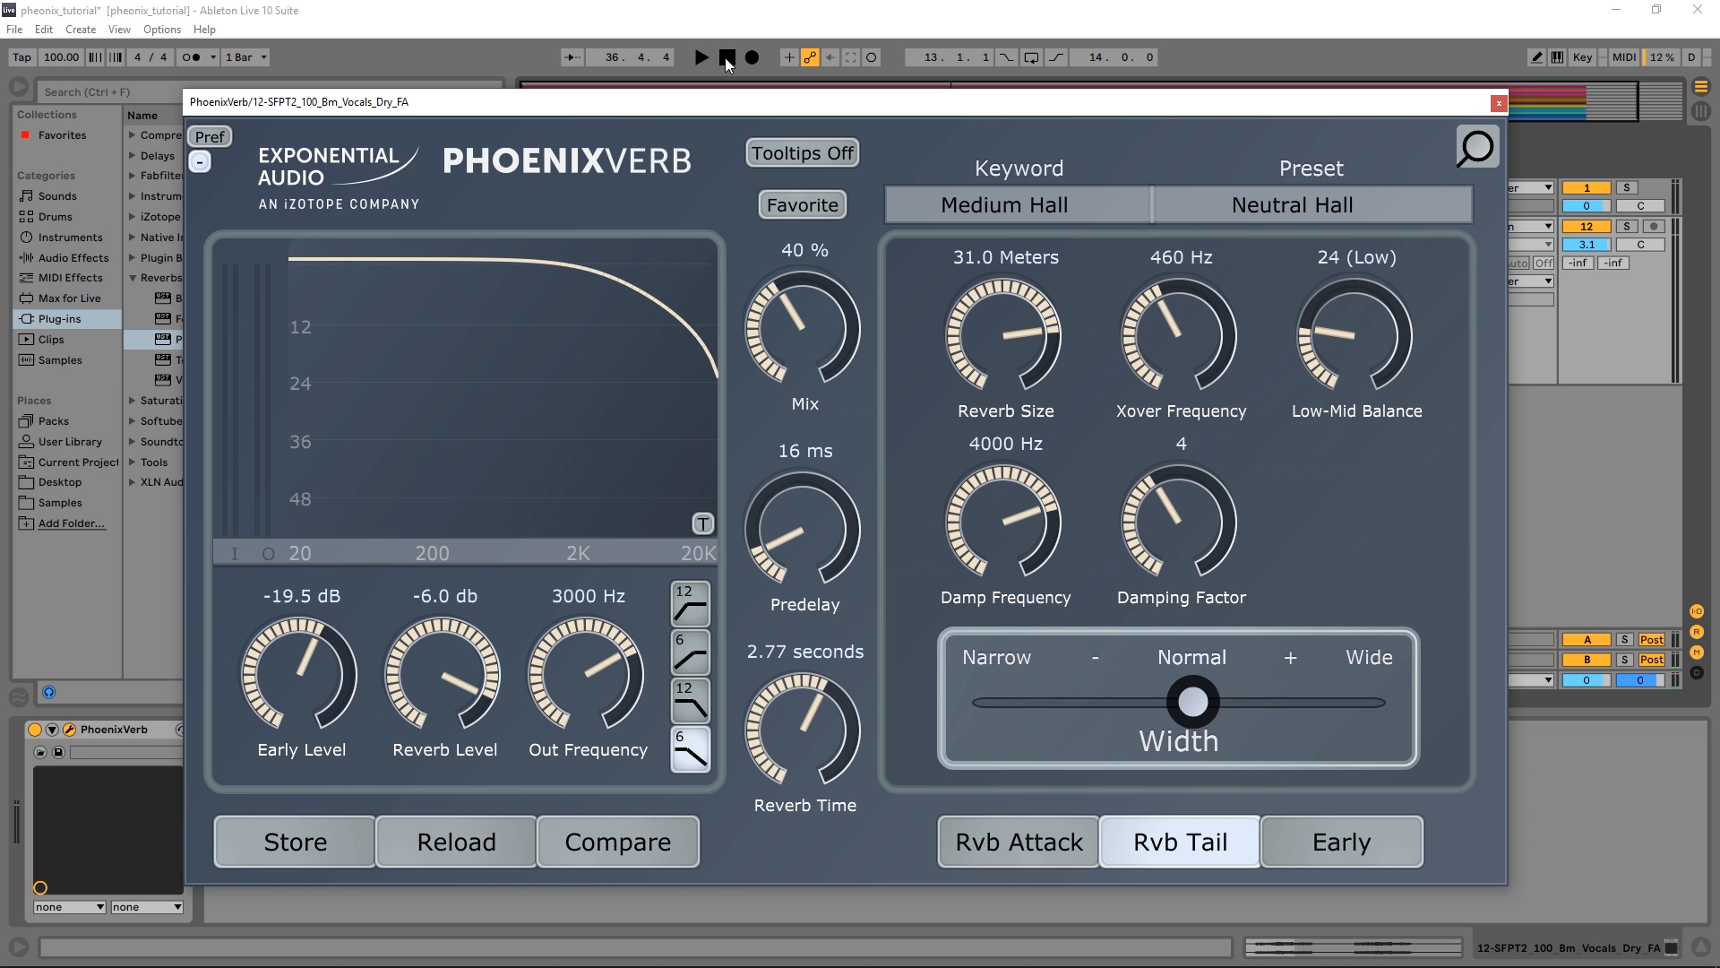
Shrink the PhoenixVerb window, move it below the vocal track, and zoom the arrangement to set playback to start at bar 17.
left_click(202, 164)
left_click_drag(344, 108, 655, 435)
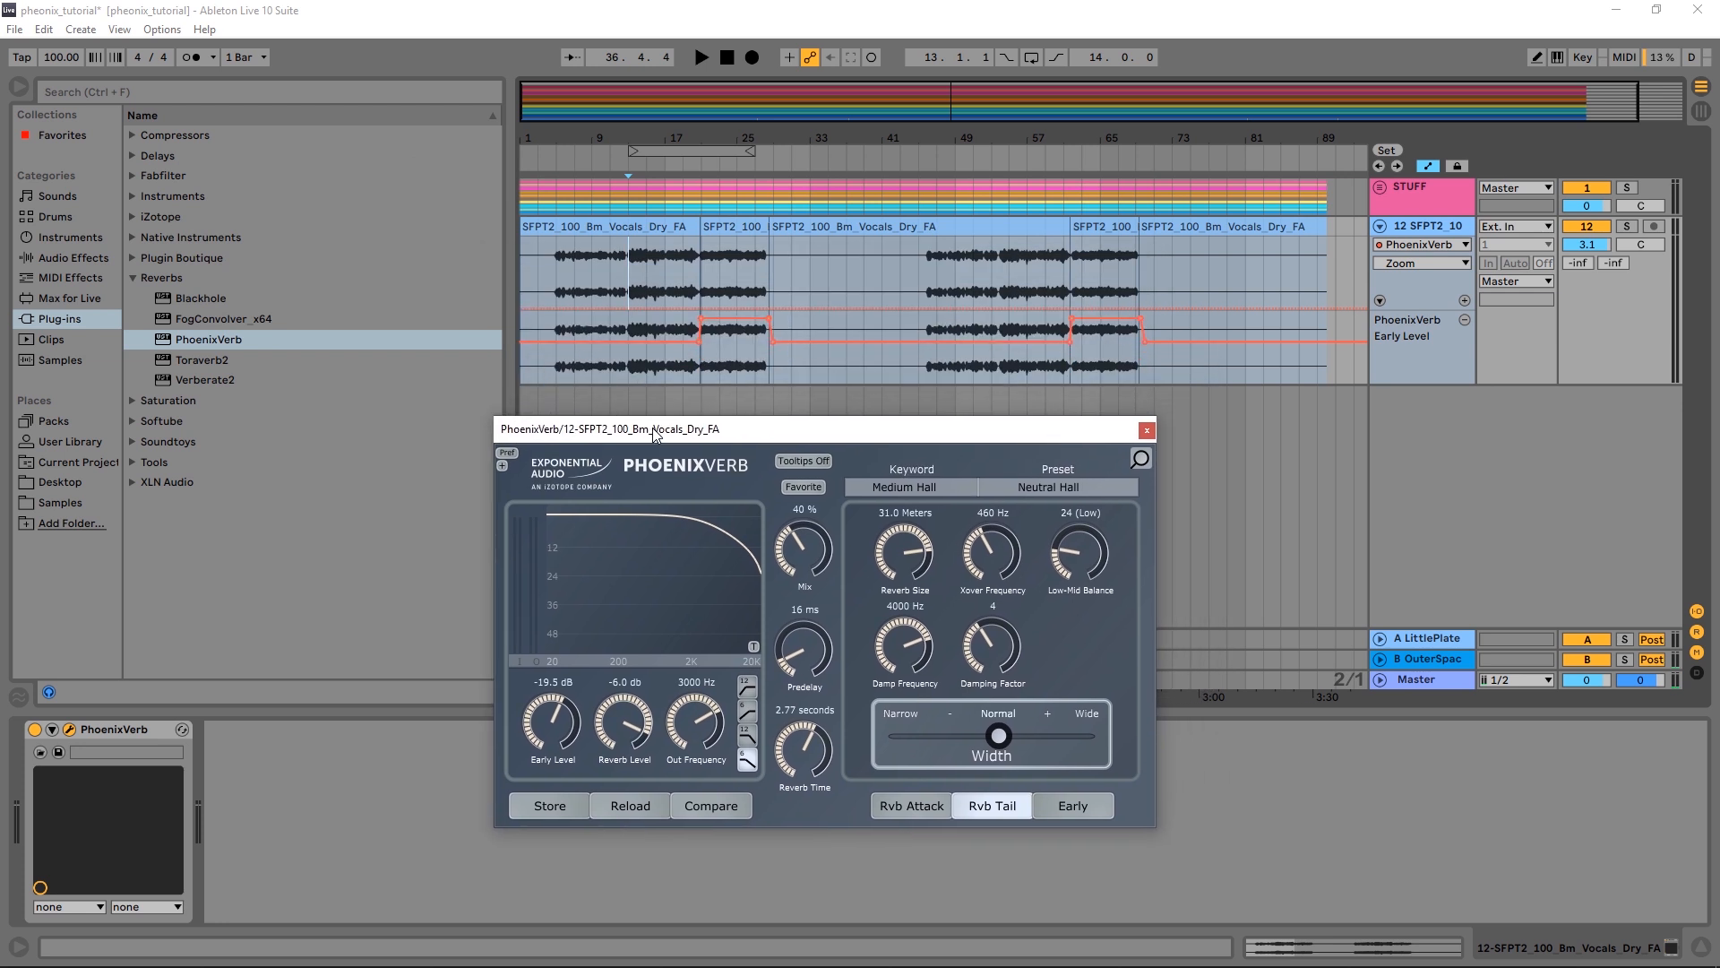
left_click(629, 276)
left_click_drag(672, 140, 678, 247)
left_click(654, 278)
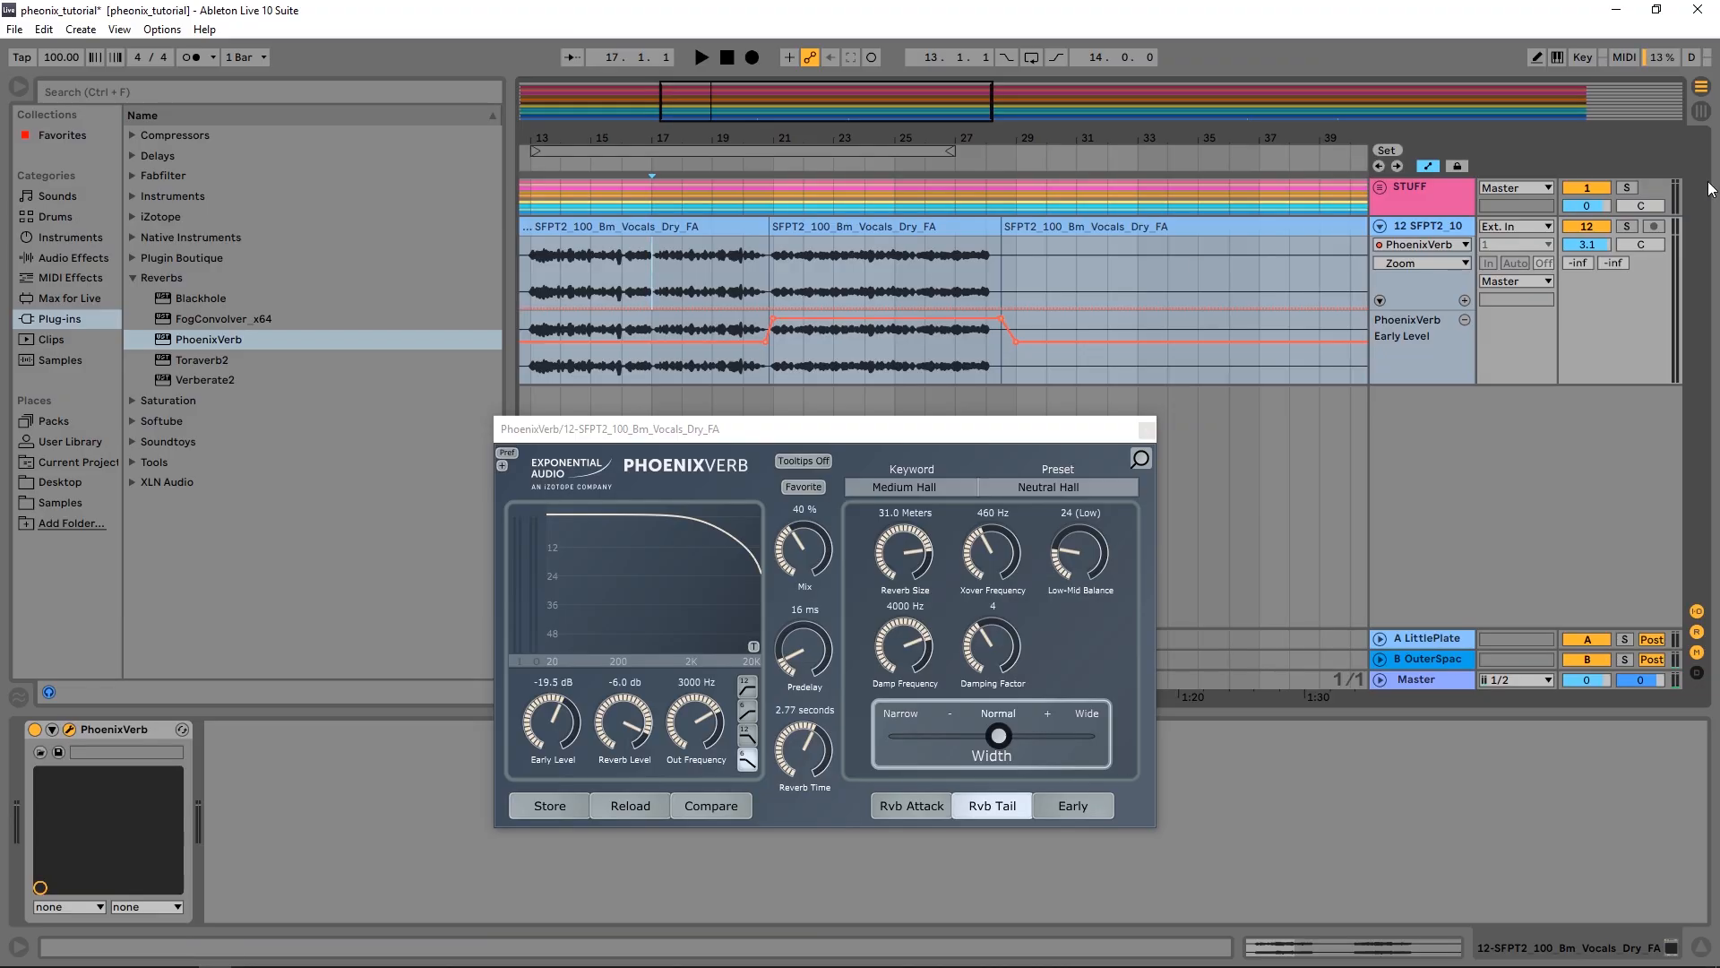
Solo the vocal track and play it from bar 17 with PhoenixVerb bypassed.
left_click(1629, 226)
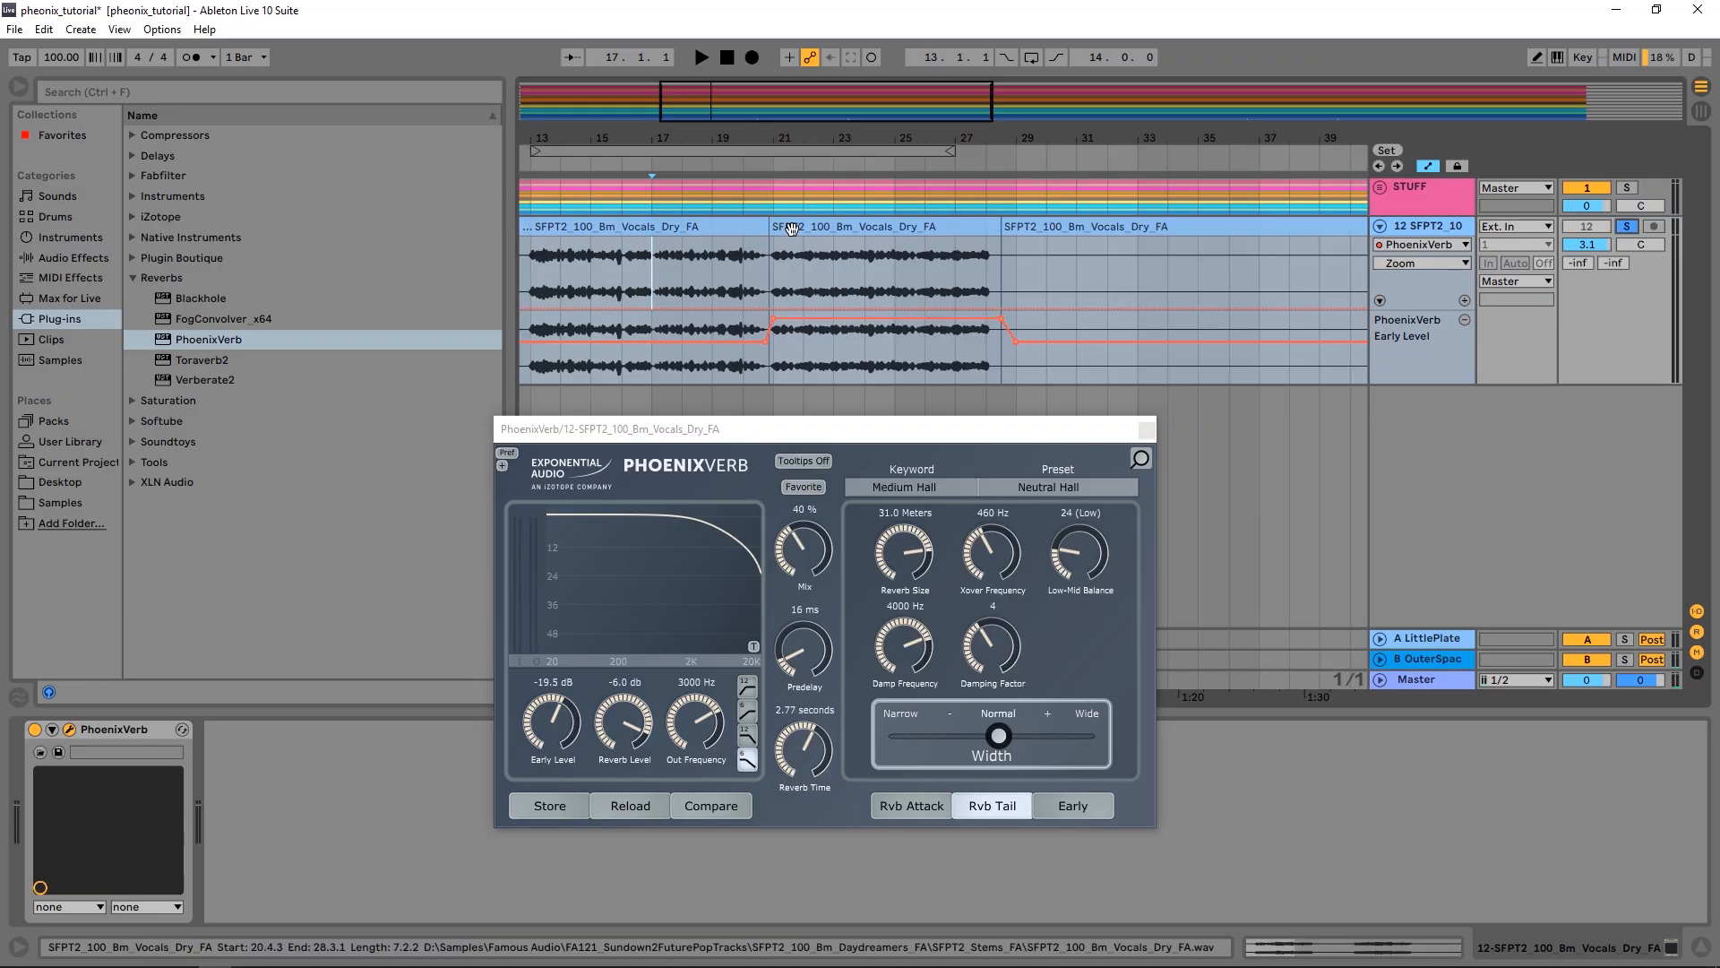
left_click(36, 731)
key("space")
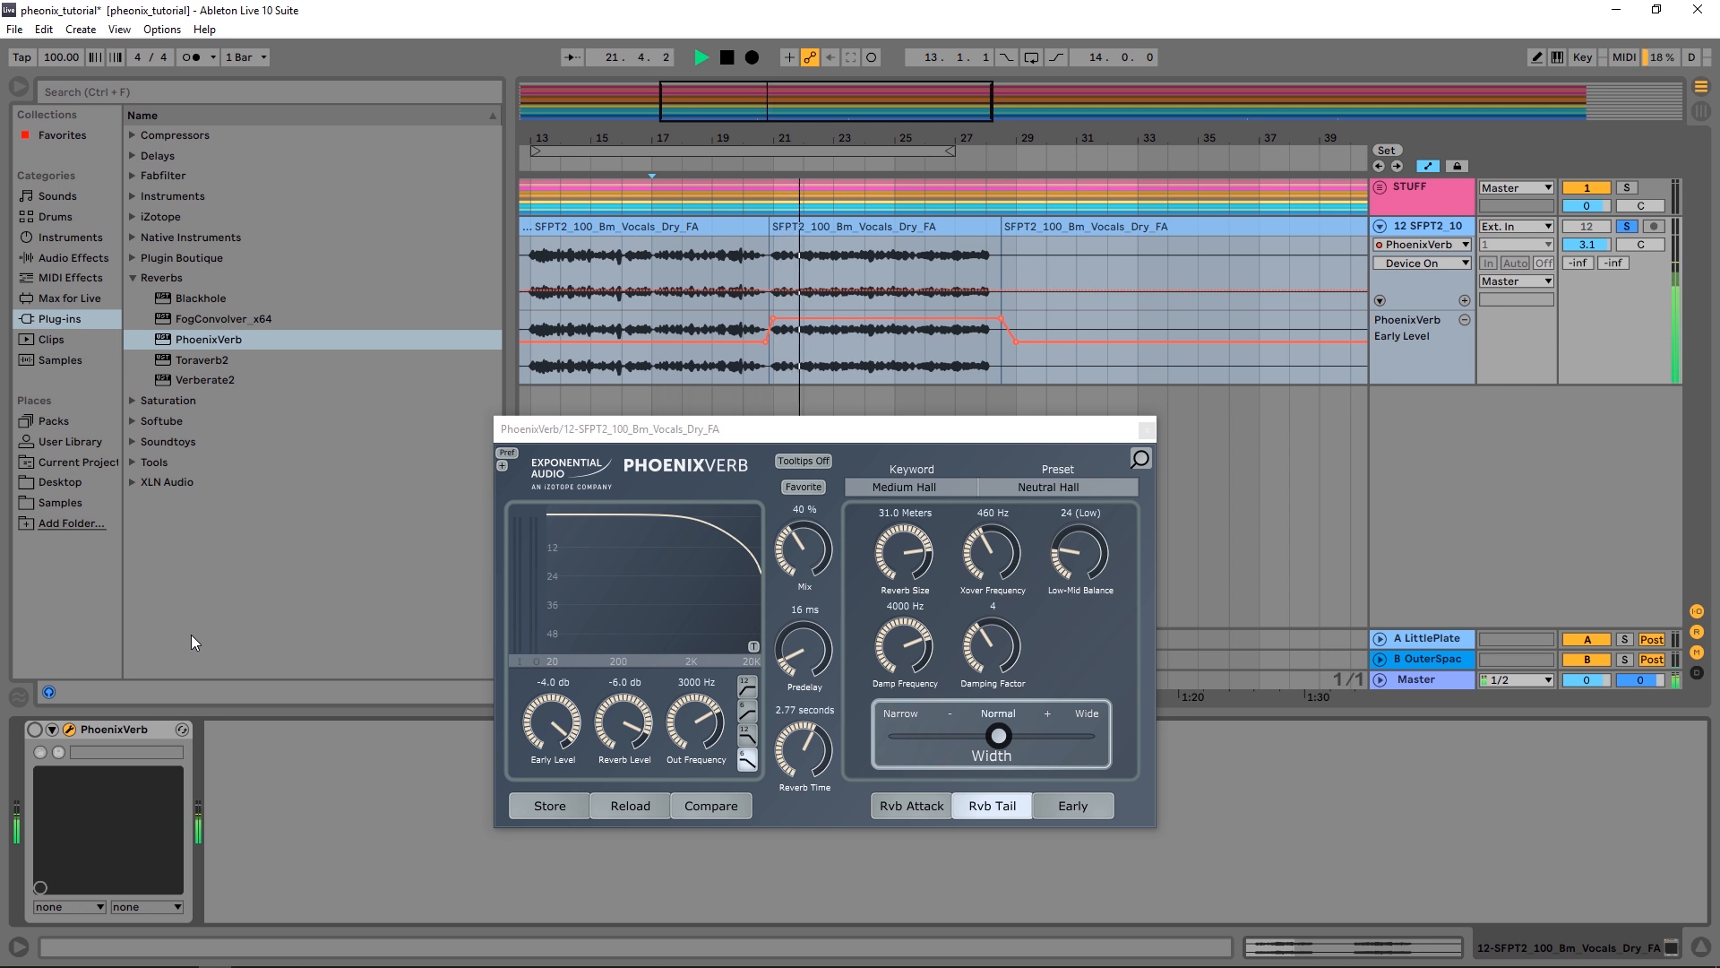
key("space")
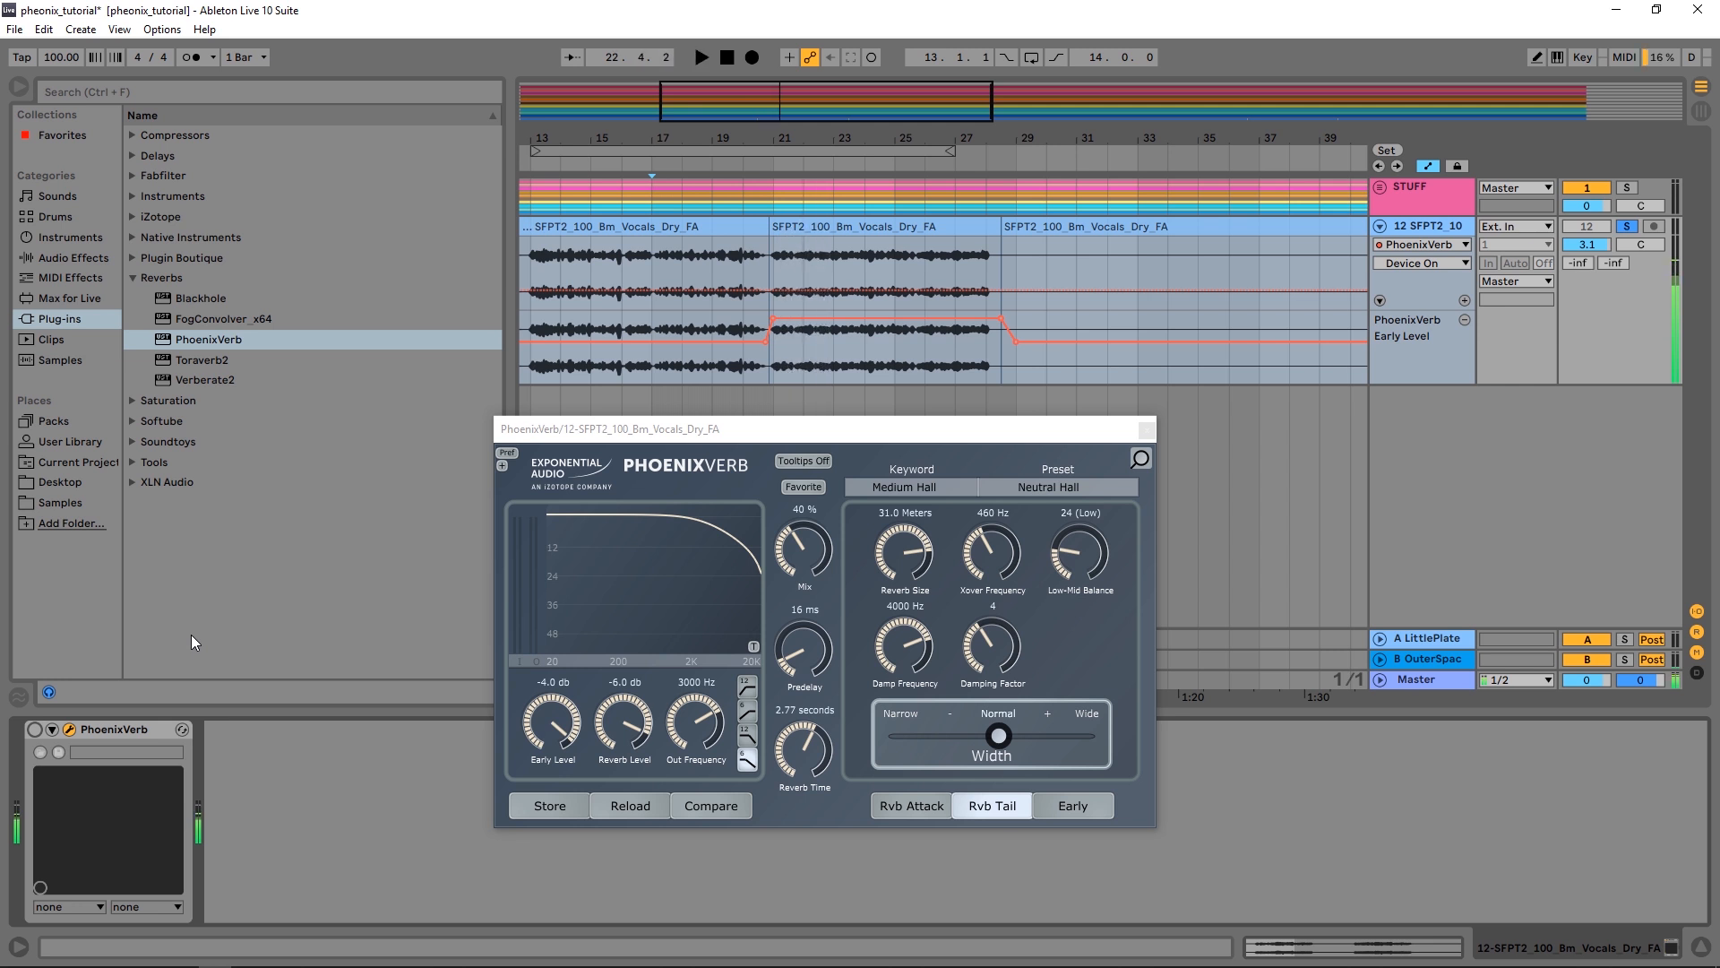
Re-enable PhoenixVerb on the vocal track and play the vocals from bar 17 with the reverb applied.
left_click(36, 731)
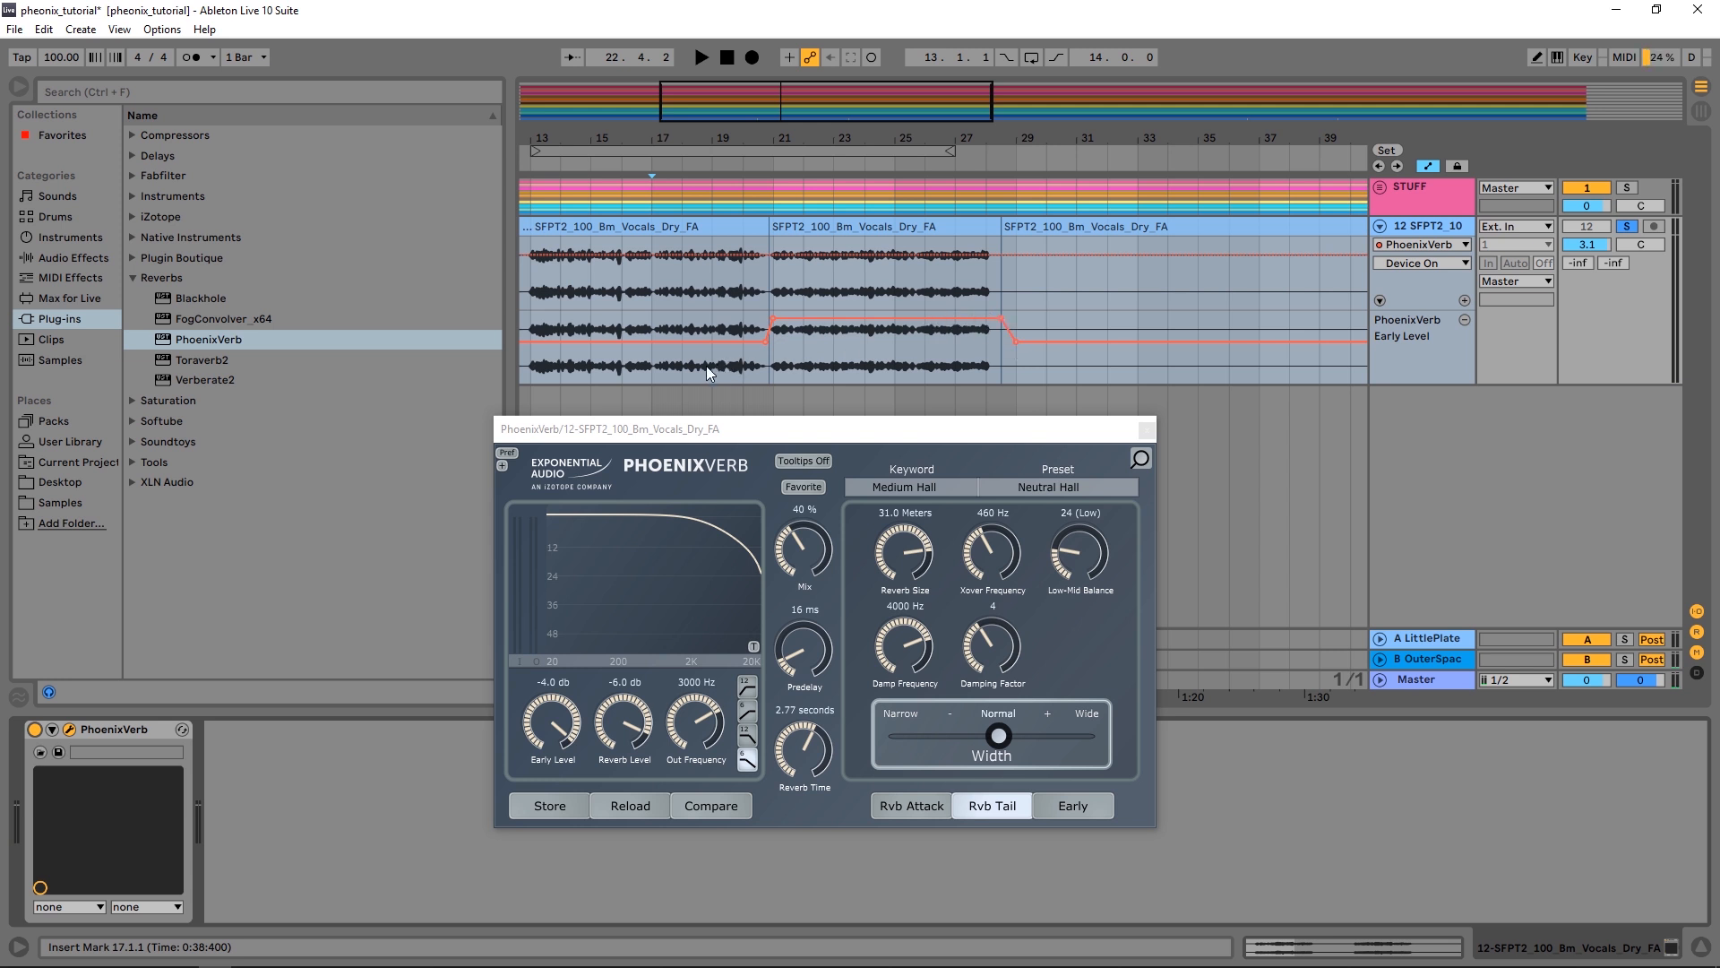
left_click(653, 371)
key("space")
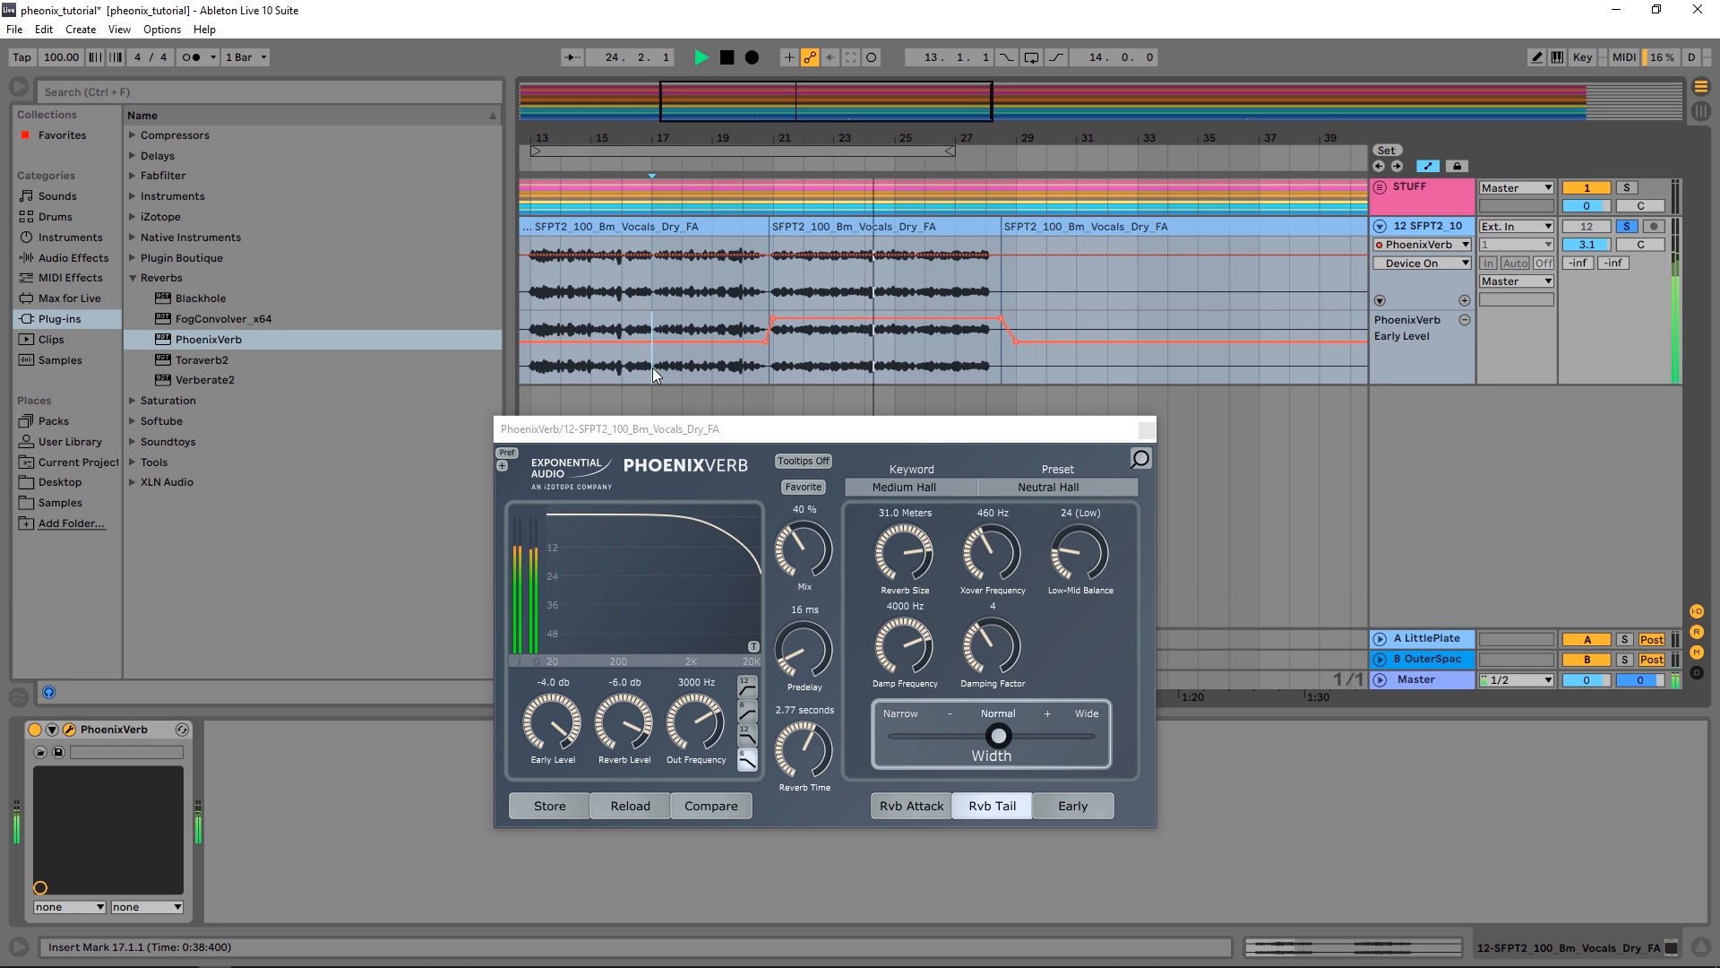
key("space")
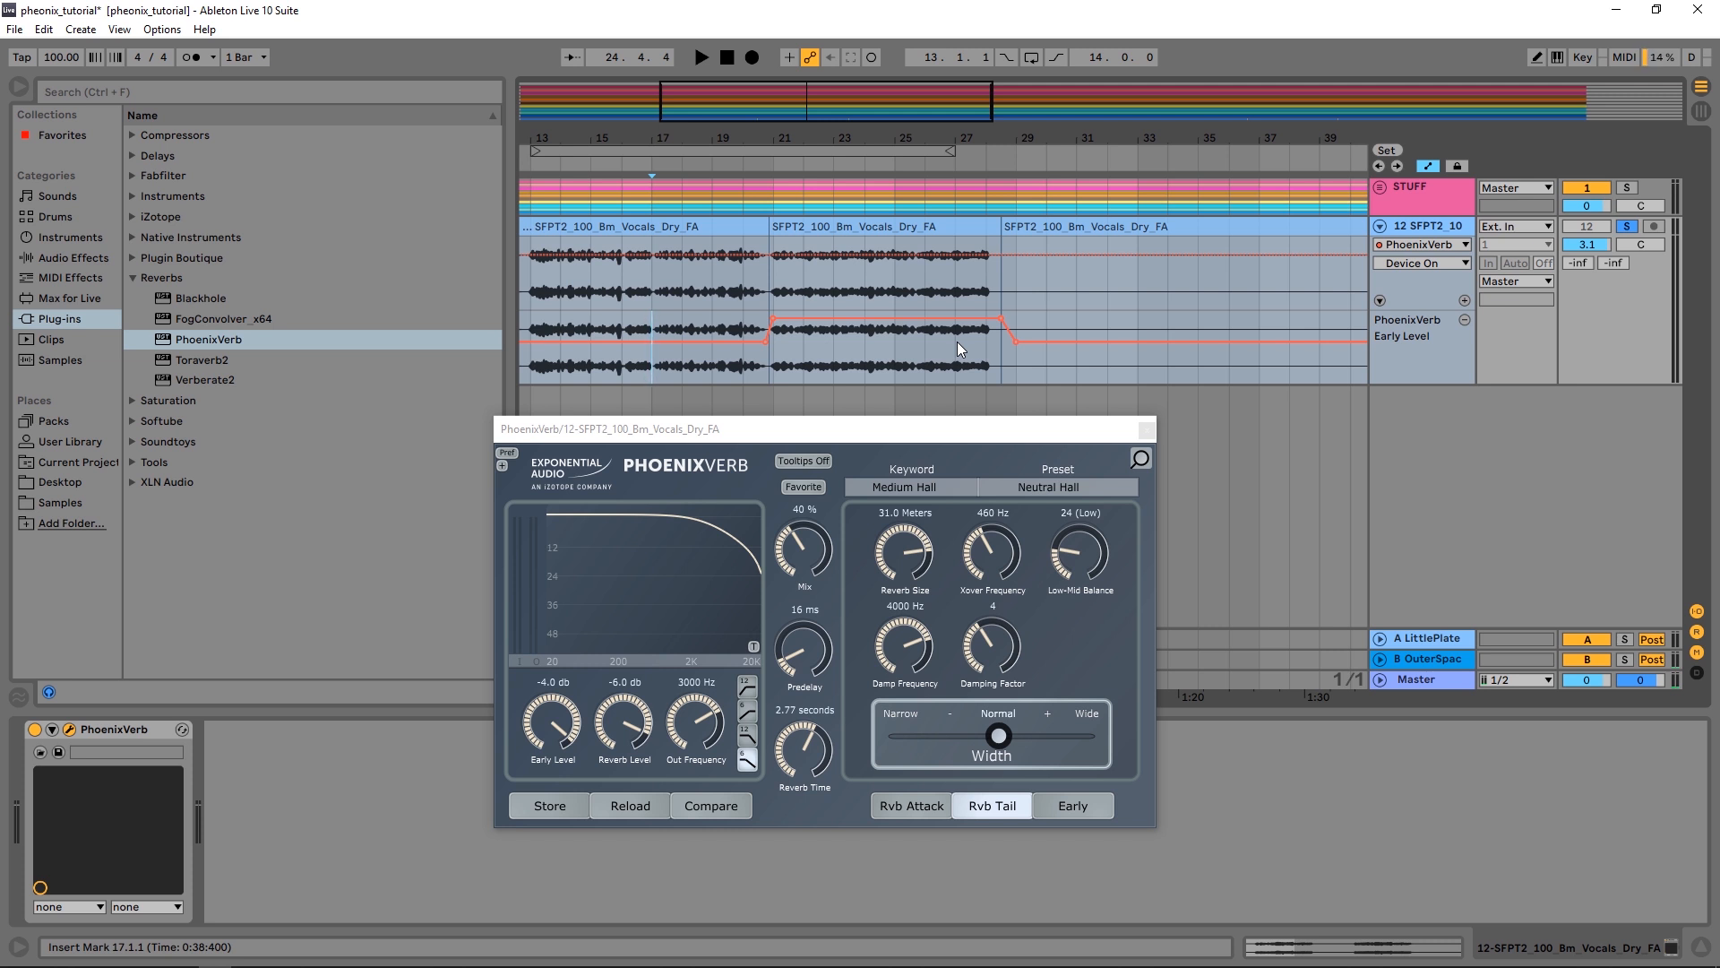
Replace the vocal track's PhoenixVerb with a fresh instance and move its window up beneath the vocal clips.
left_click(1145, 432)
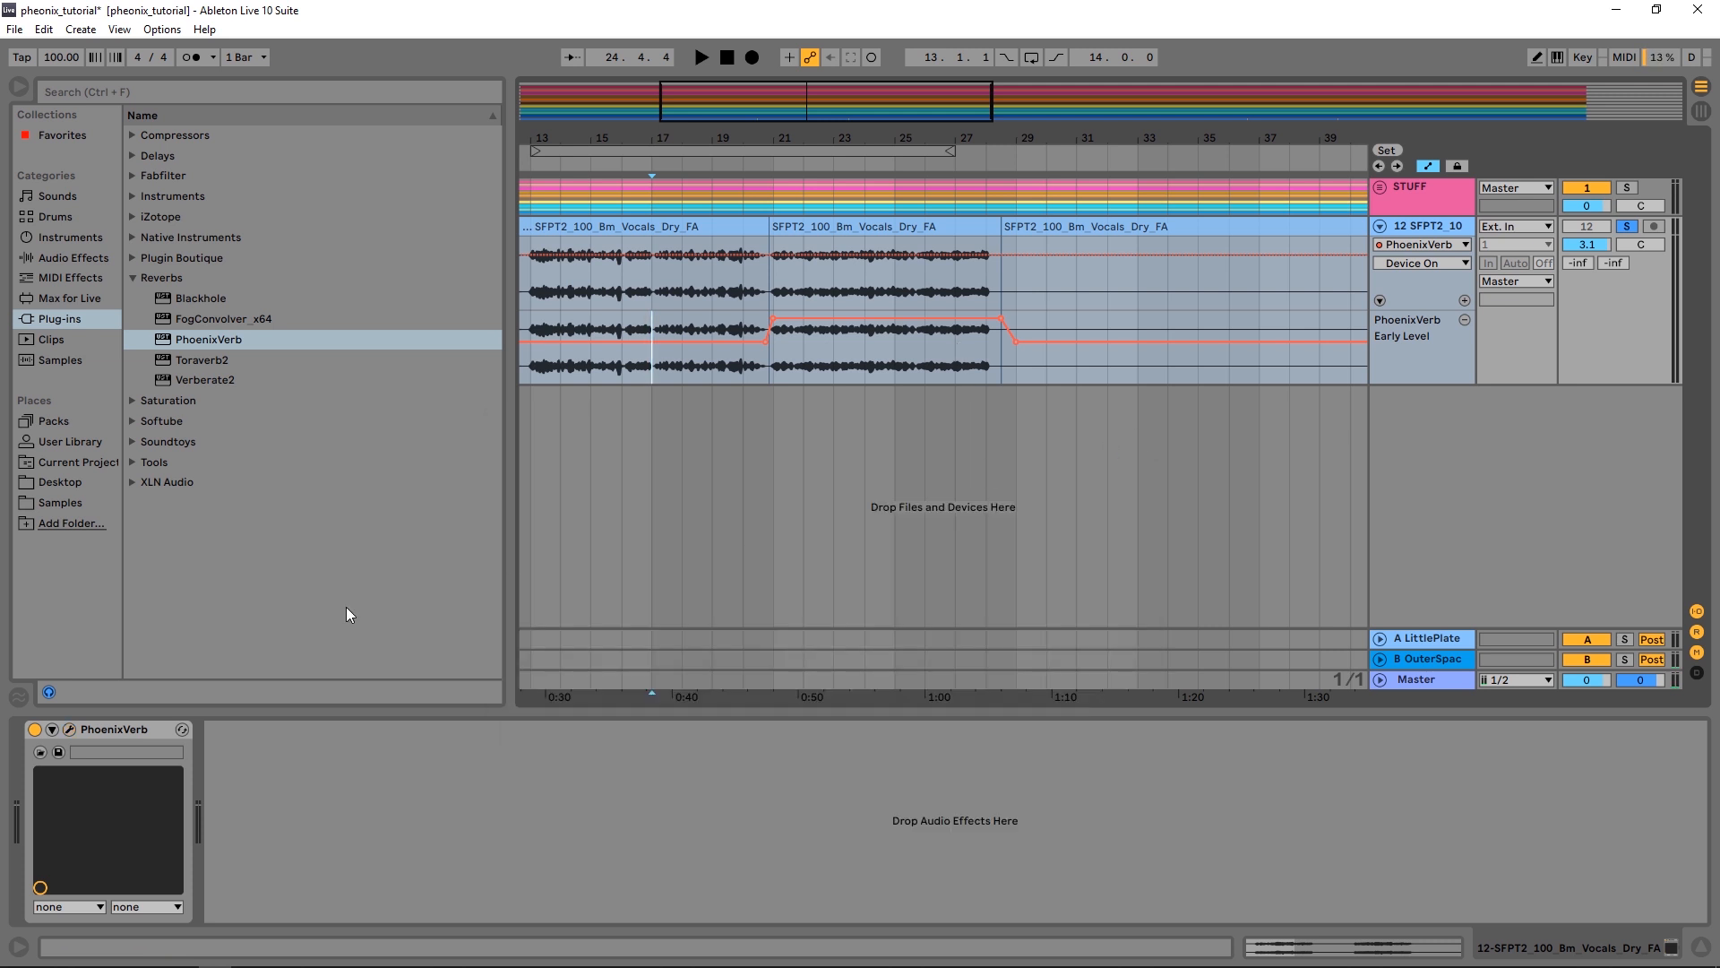
key("Delete")
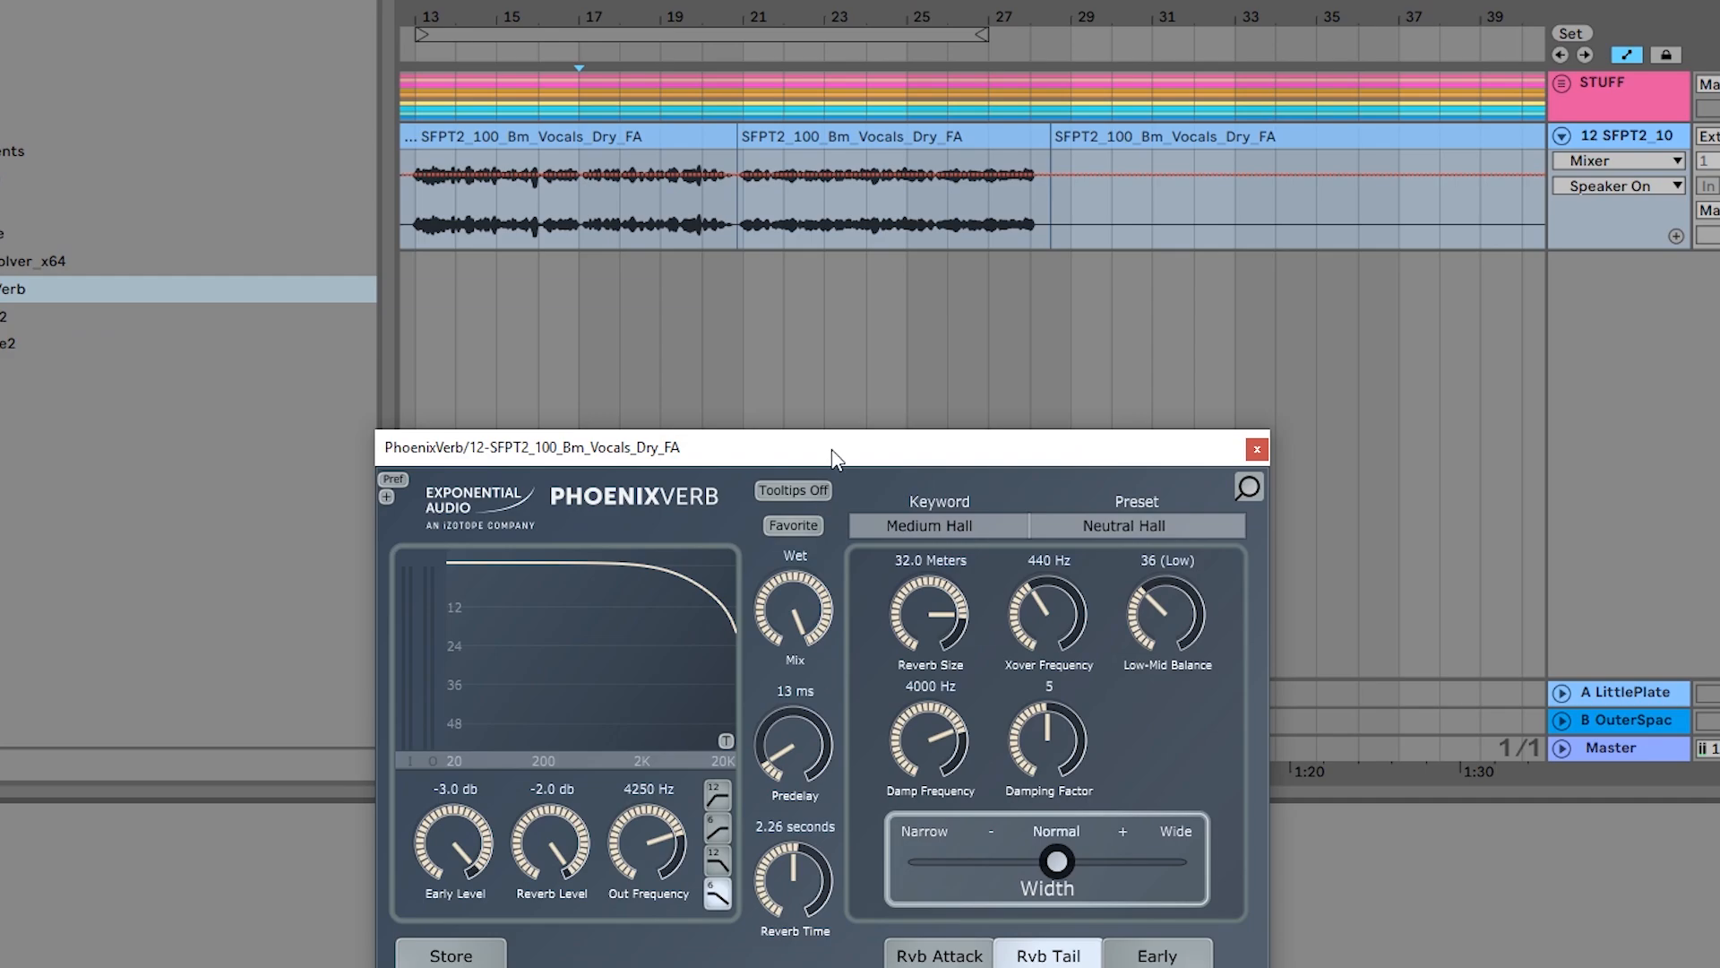
left_click_drag(839, 460, 853, 349)
Play the vocals from the start of the second visible clip, near bar 21, with PhoenixVerb fully wet.
left_click(736, 225)
key("space")
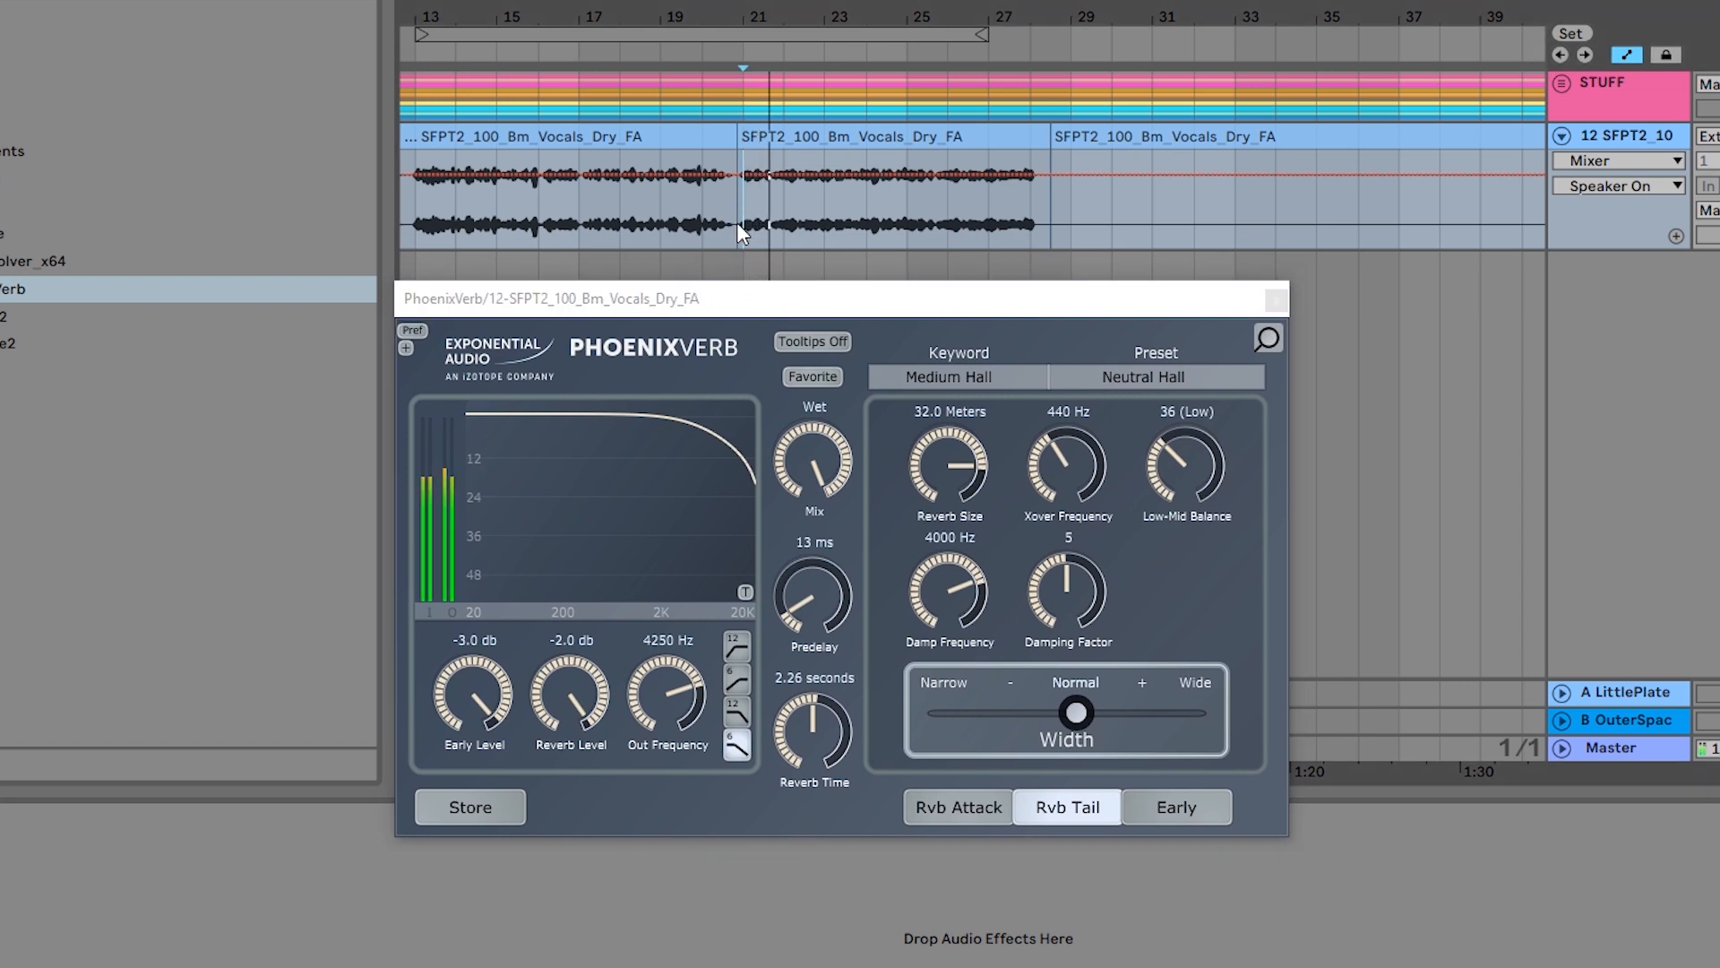
key("space")
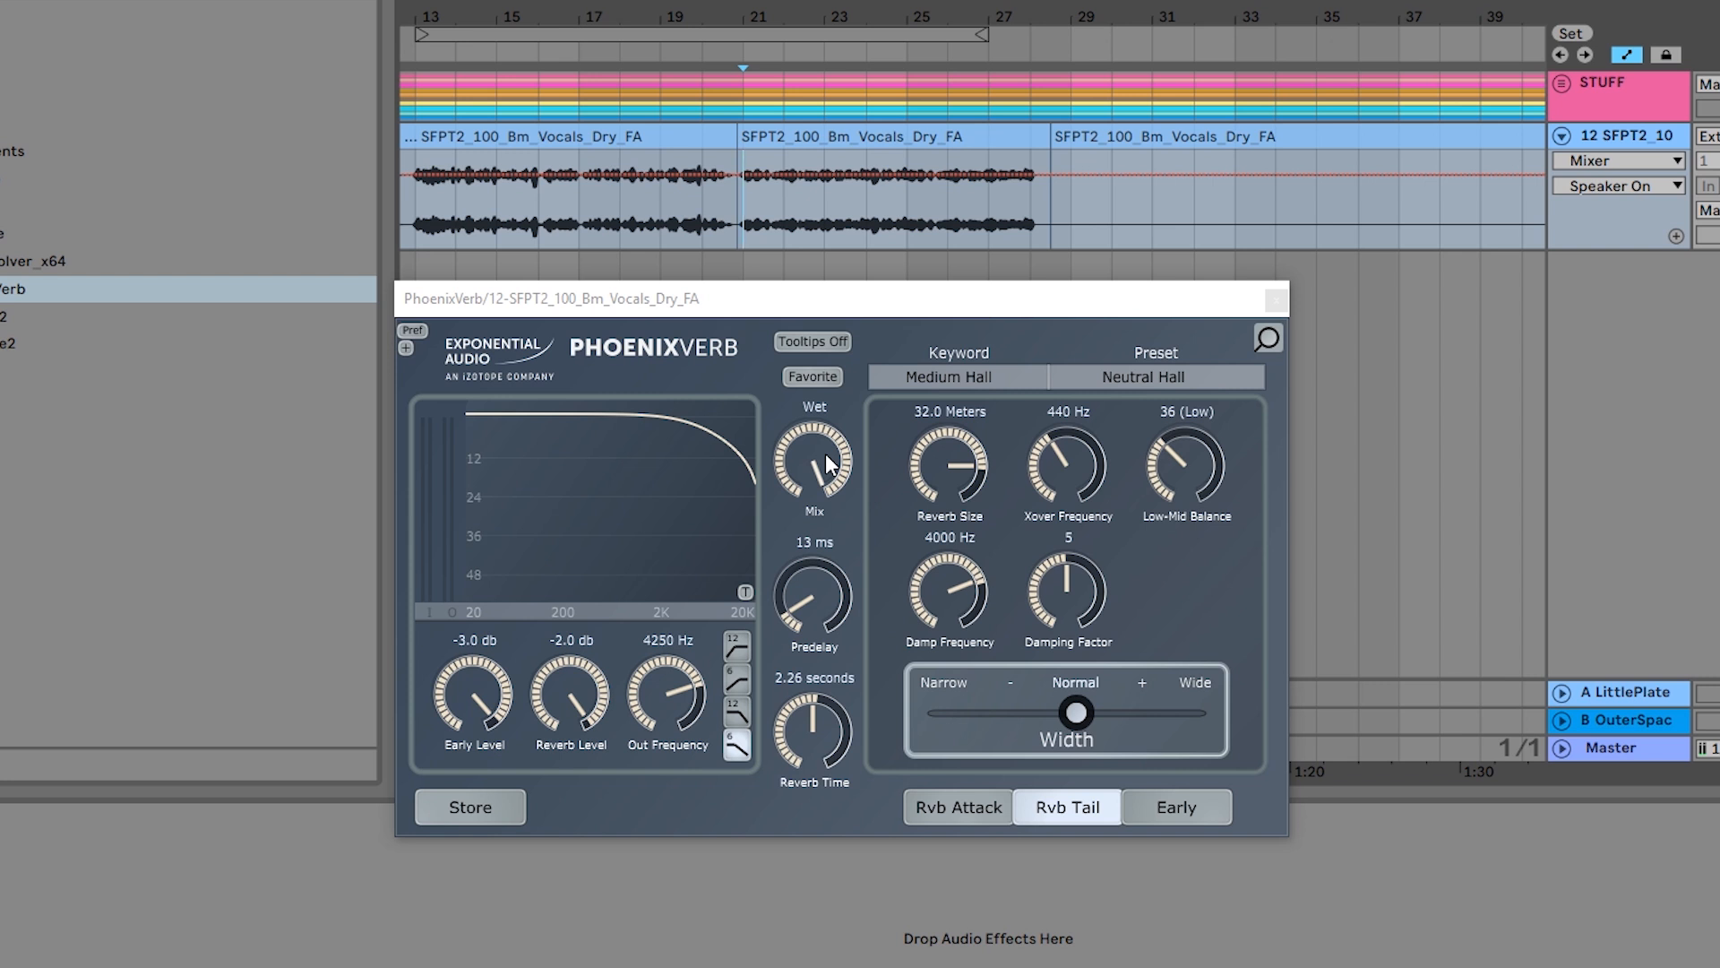
Set the PhoenixVerb Mix to 40 % and audition the vocals again.
mouse_move(825, 453)
left_mouse_down()
mouse_move(804, 534)
mouse_move(808, 457)
left_mouse_up()
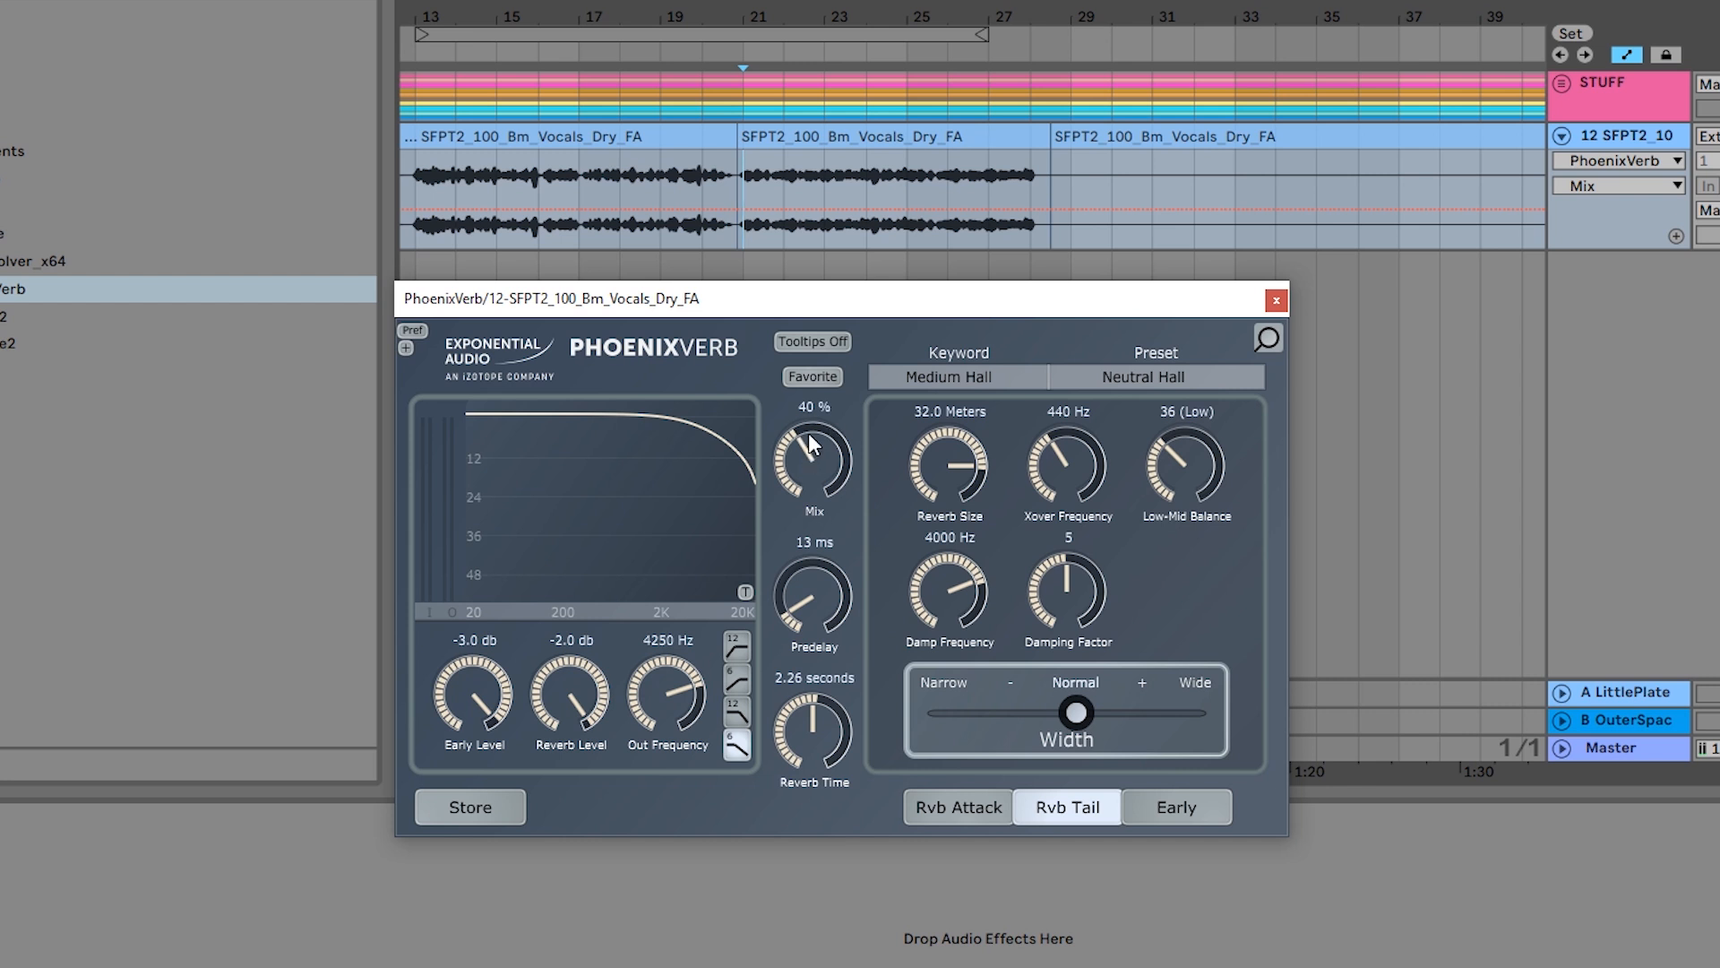
key("space")
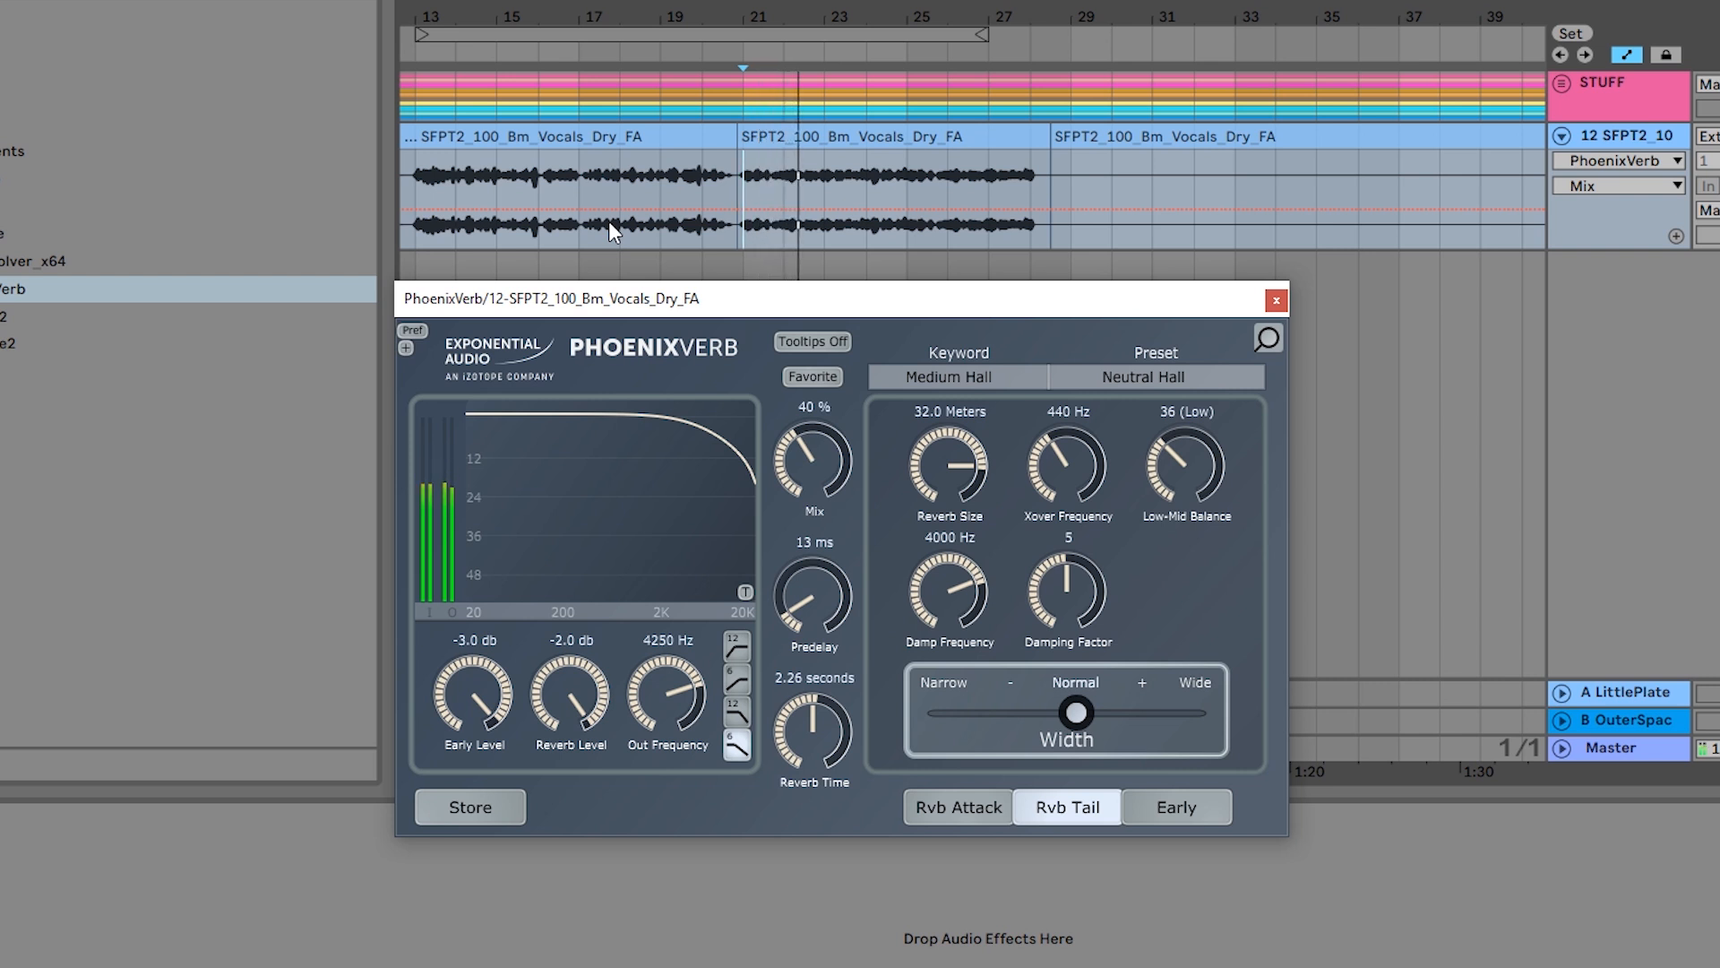
key("space")
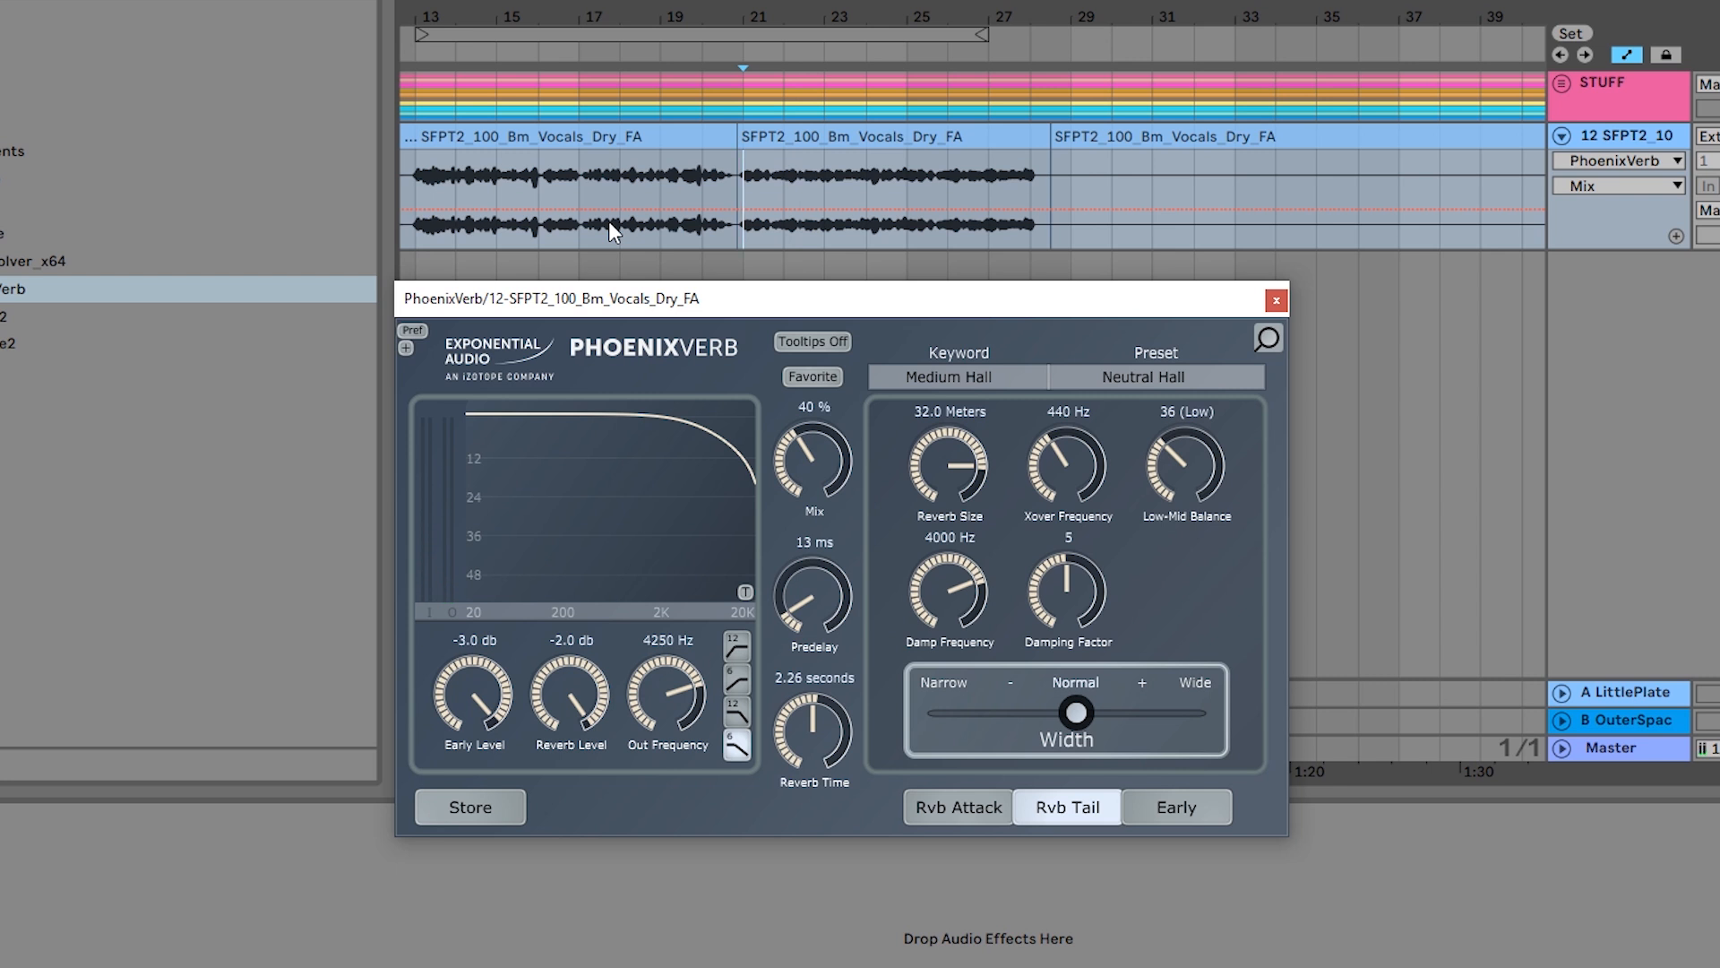
In the early reflection settings, set Early Time to 250 ms, Early Slope to 20000 Hz and Early Attack to 50.
left_click(1161, 802)
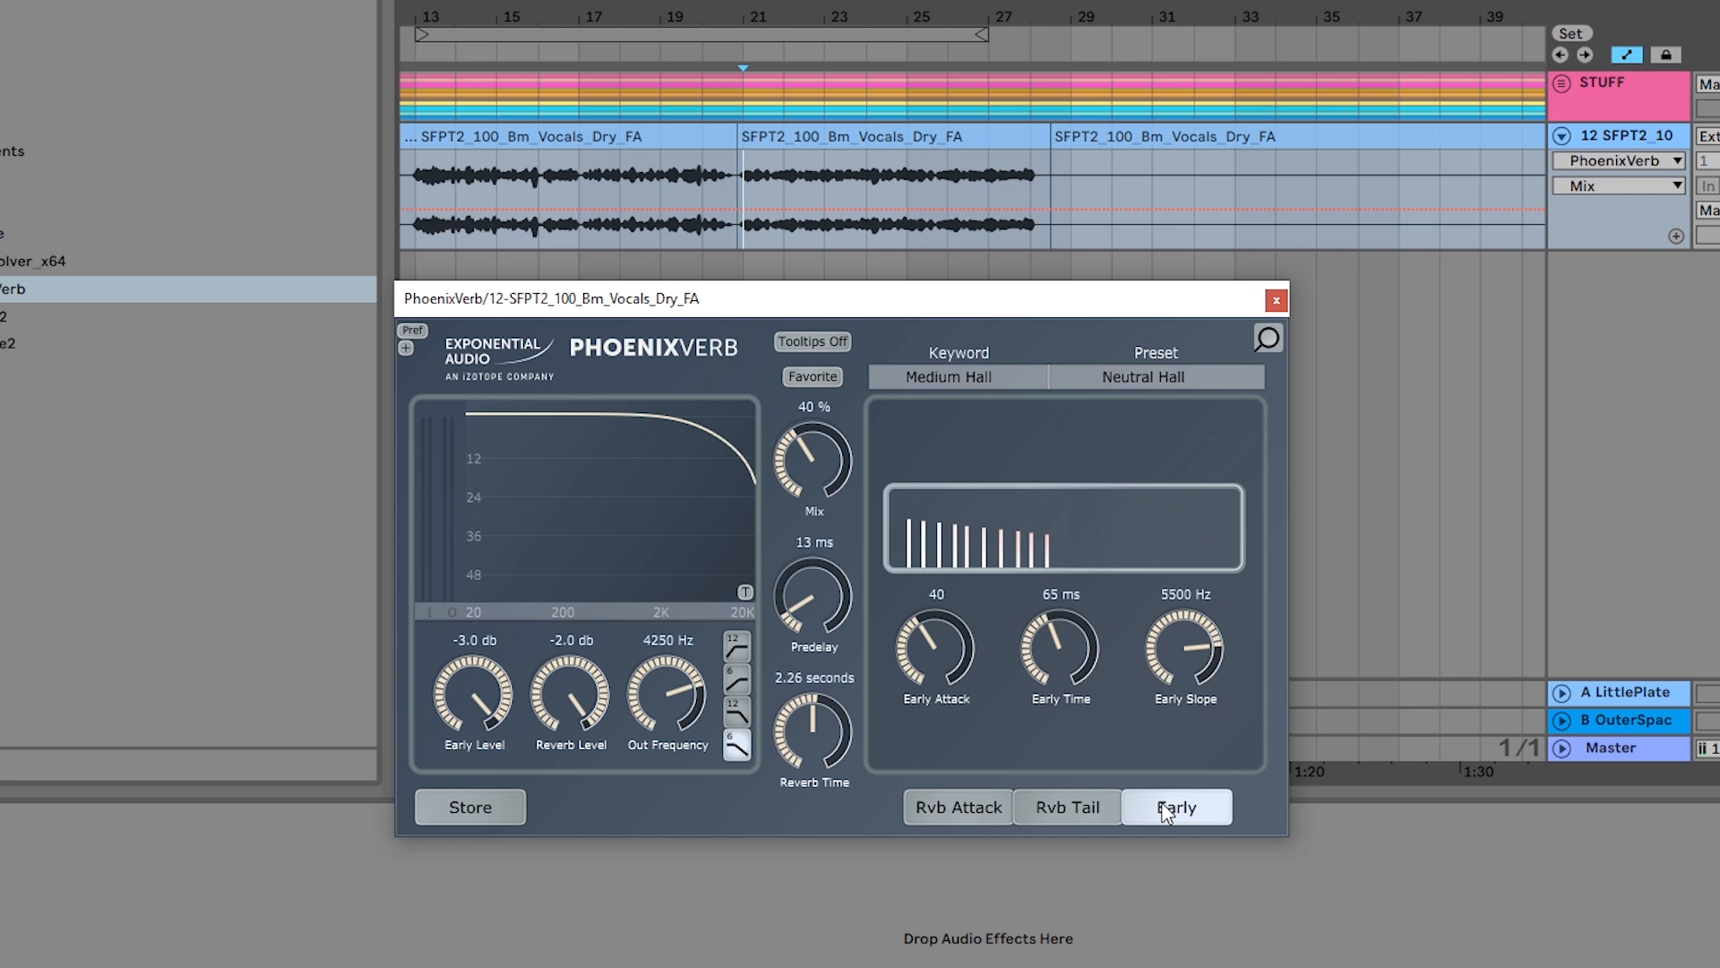
left_click_drag(1056, 667, 1061, 465)
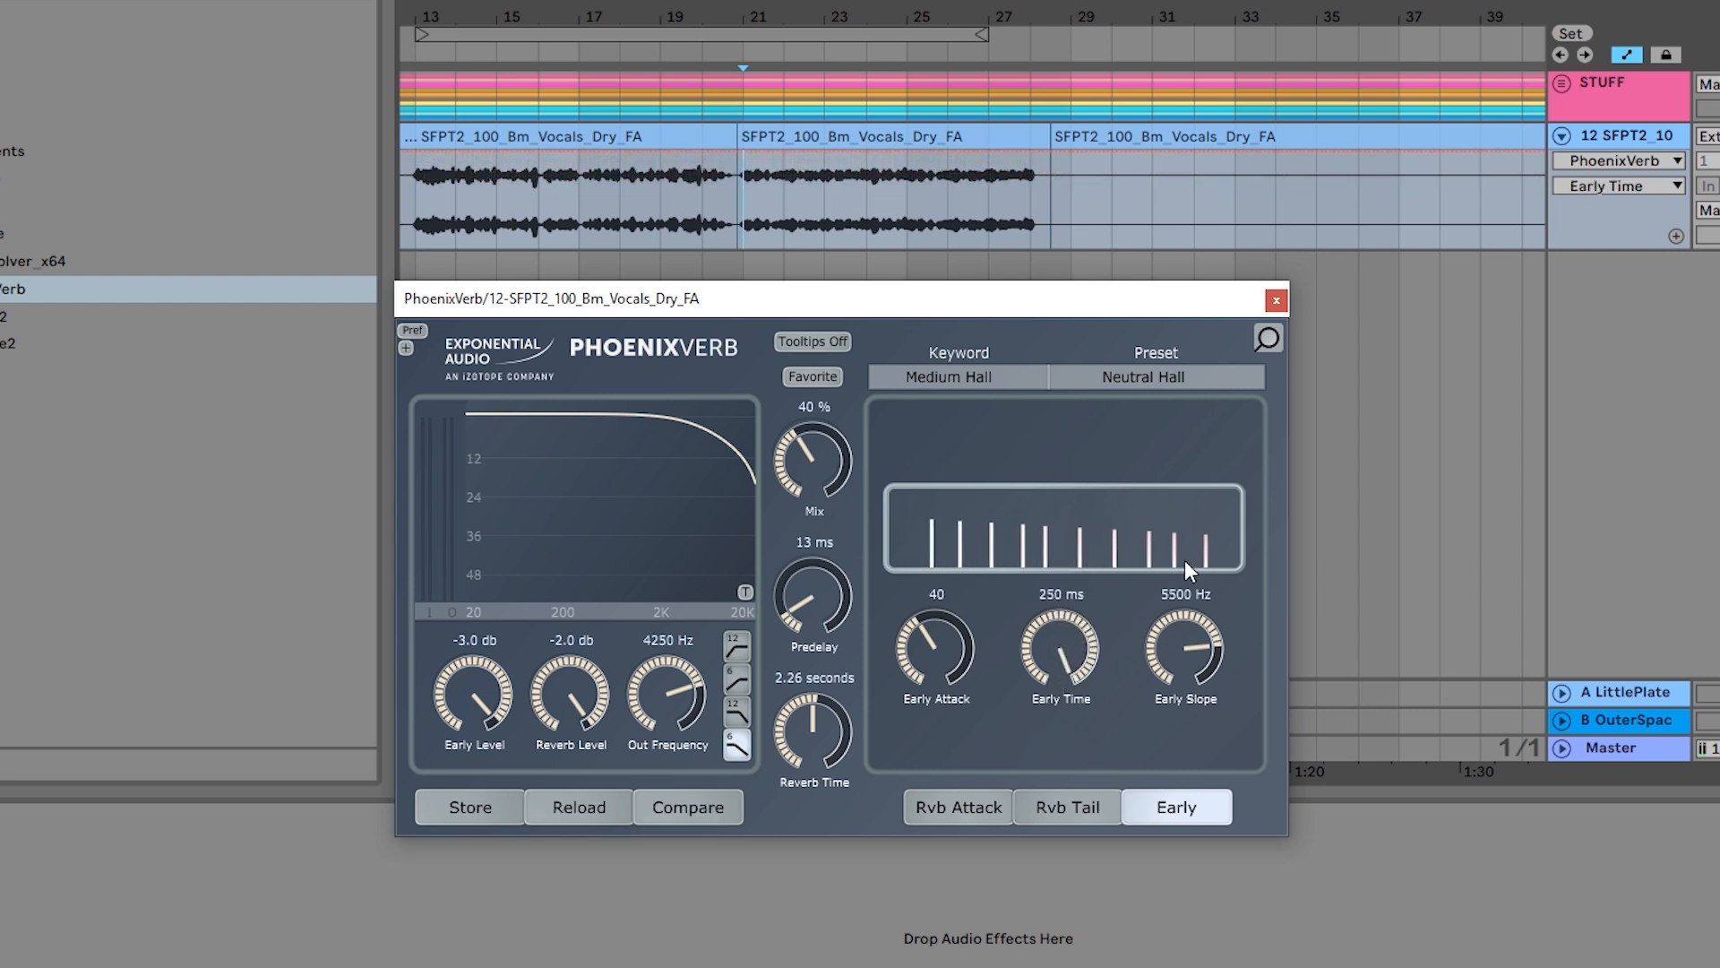
left_click_drag(1175, 676, 1213, 430)
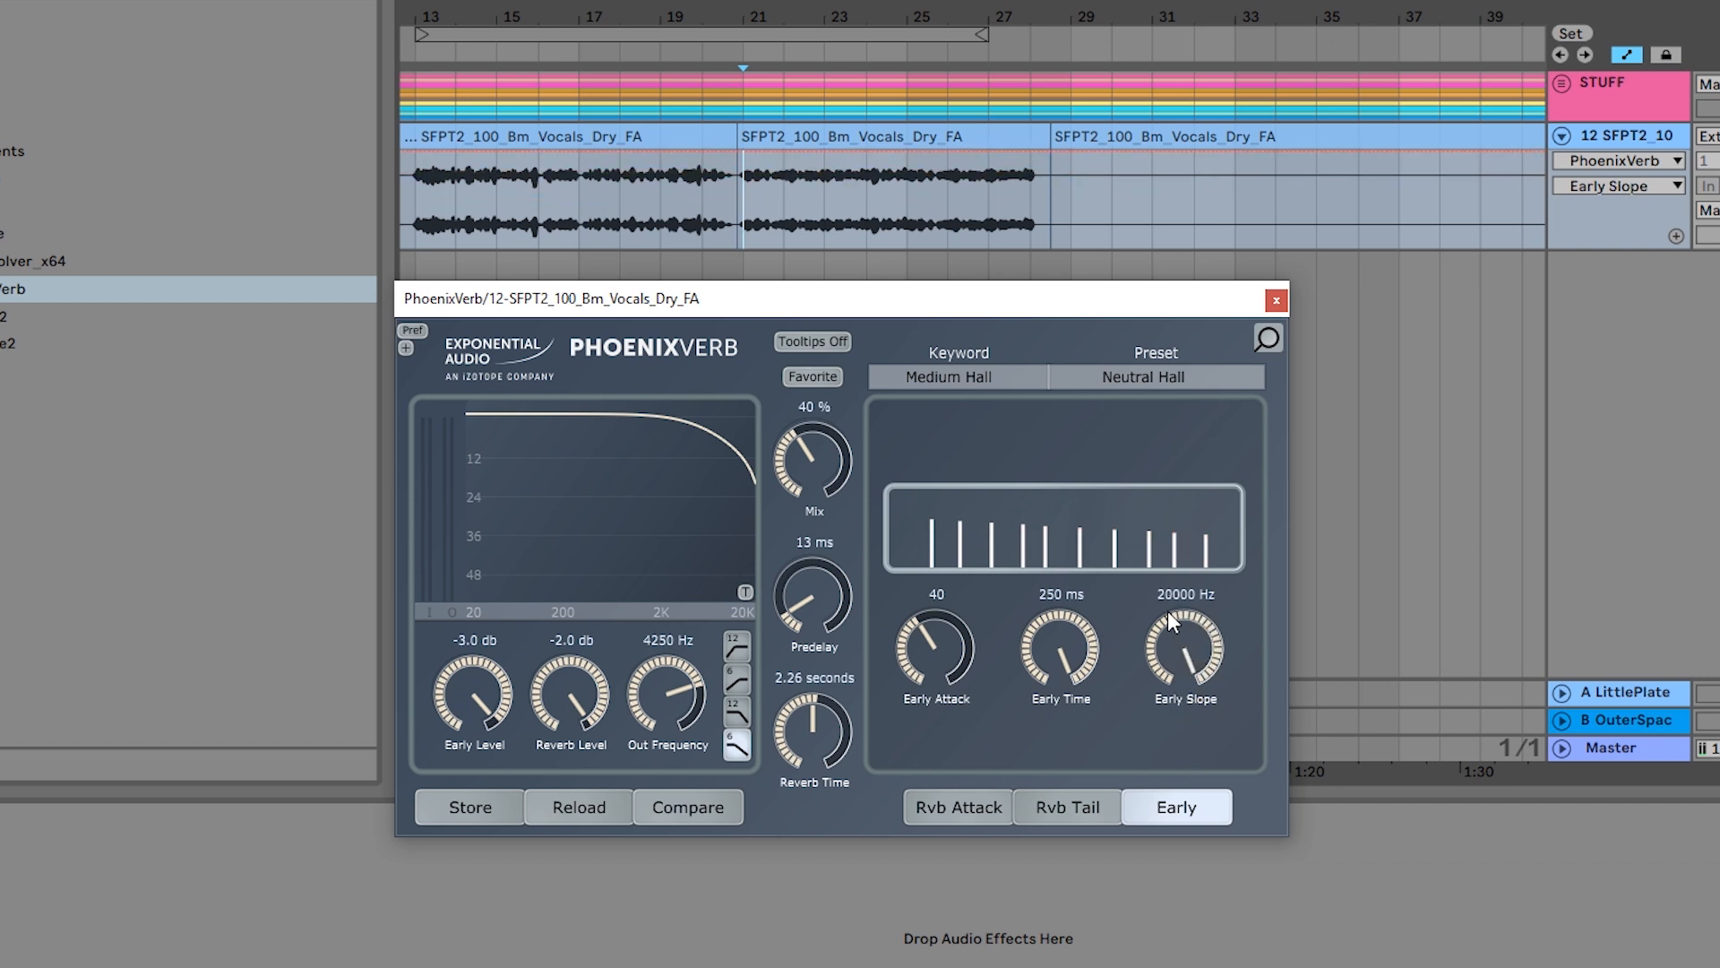
left_click_drag(952, 665, 946, 633)
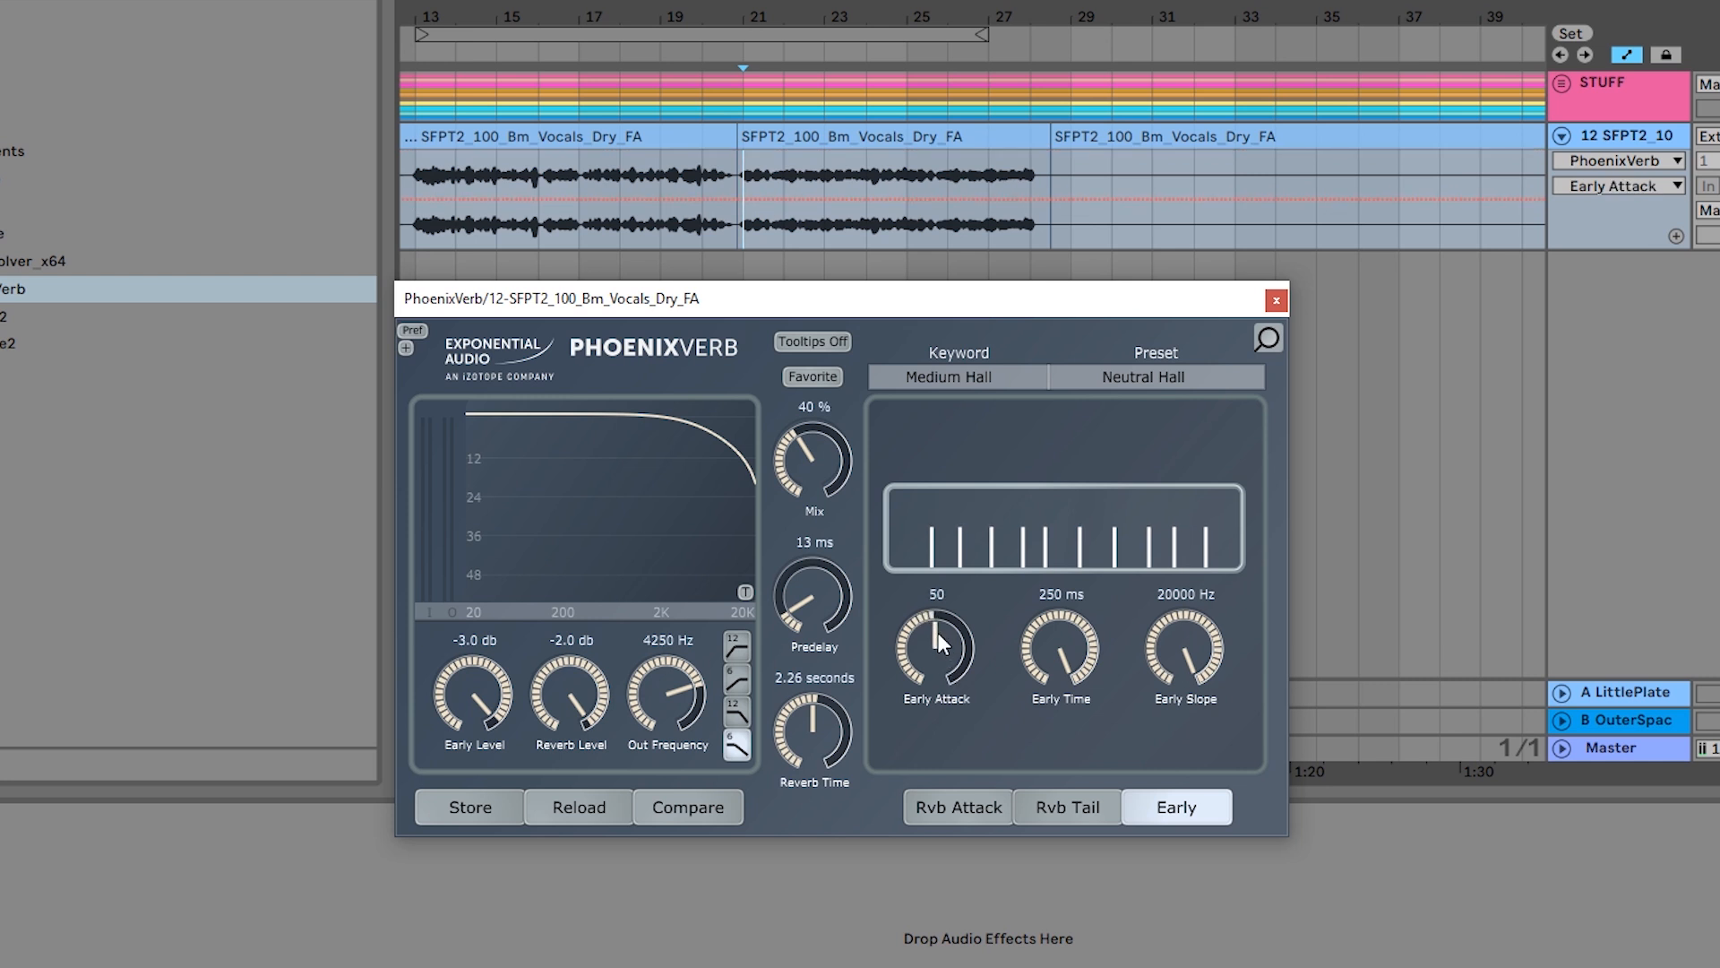
Turn the Reverb Level off and audition the Mix at fully wet, 37 % and 64 %, then return it to 40 %.
left_click_drag(563, 699, 573, 779)
key("space")
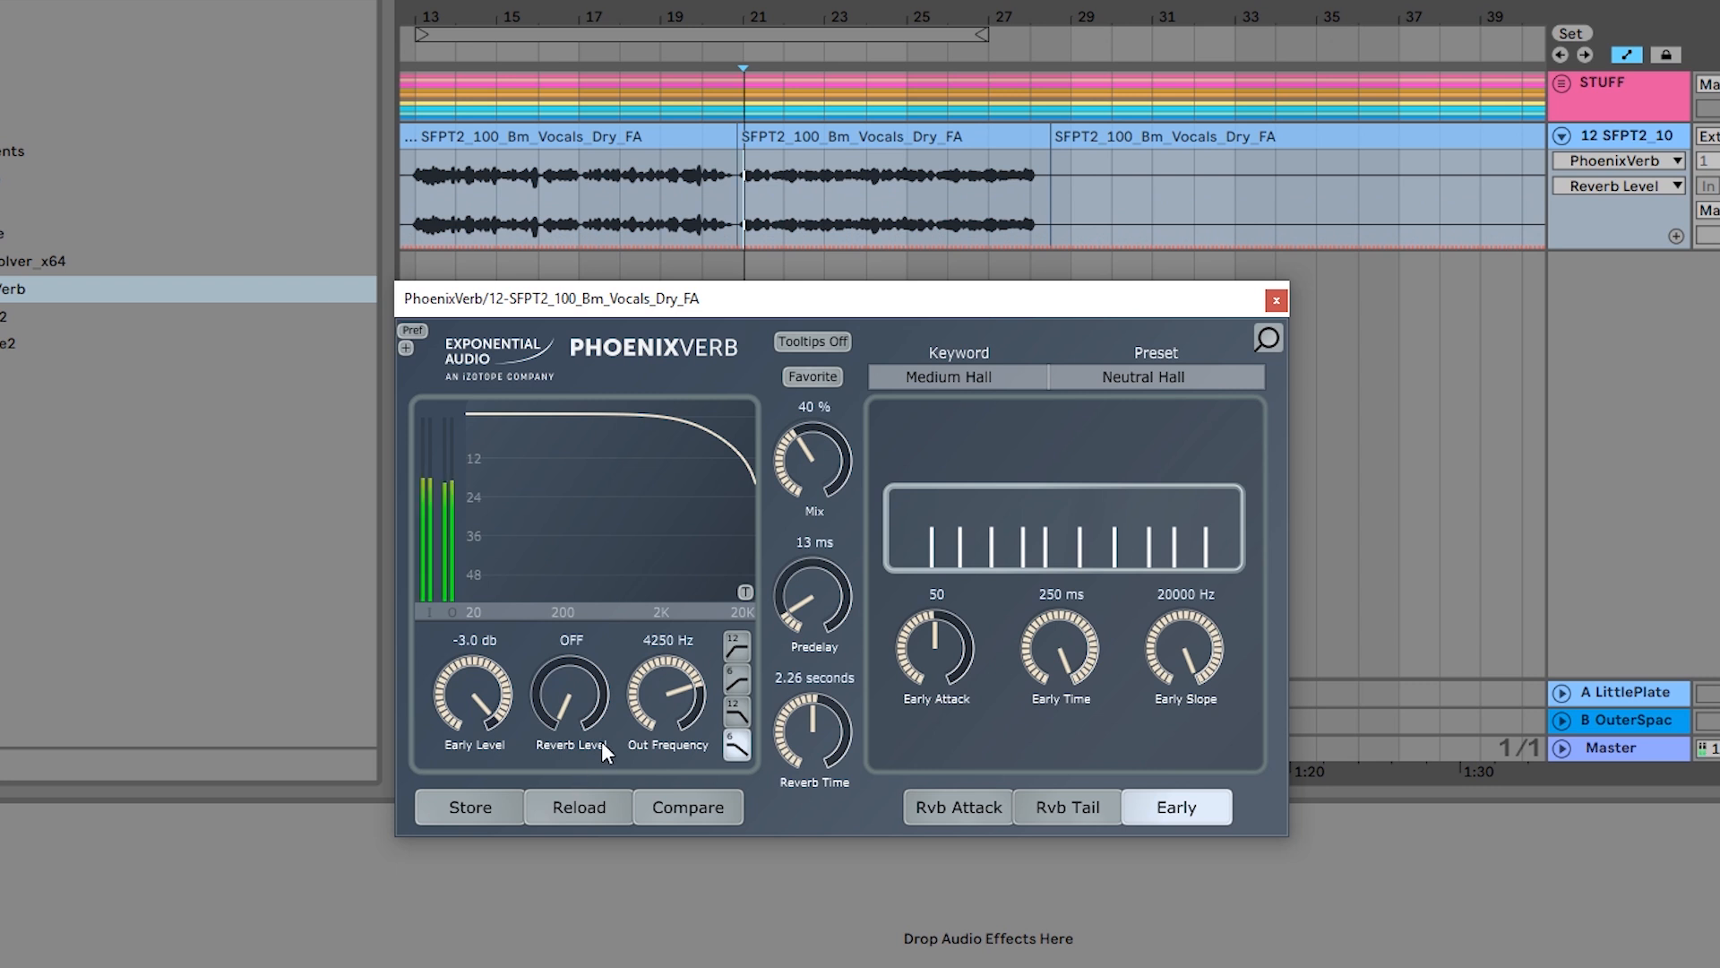
left_click_drag(815, 497, 864, 260)
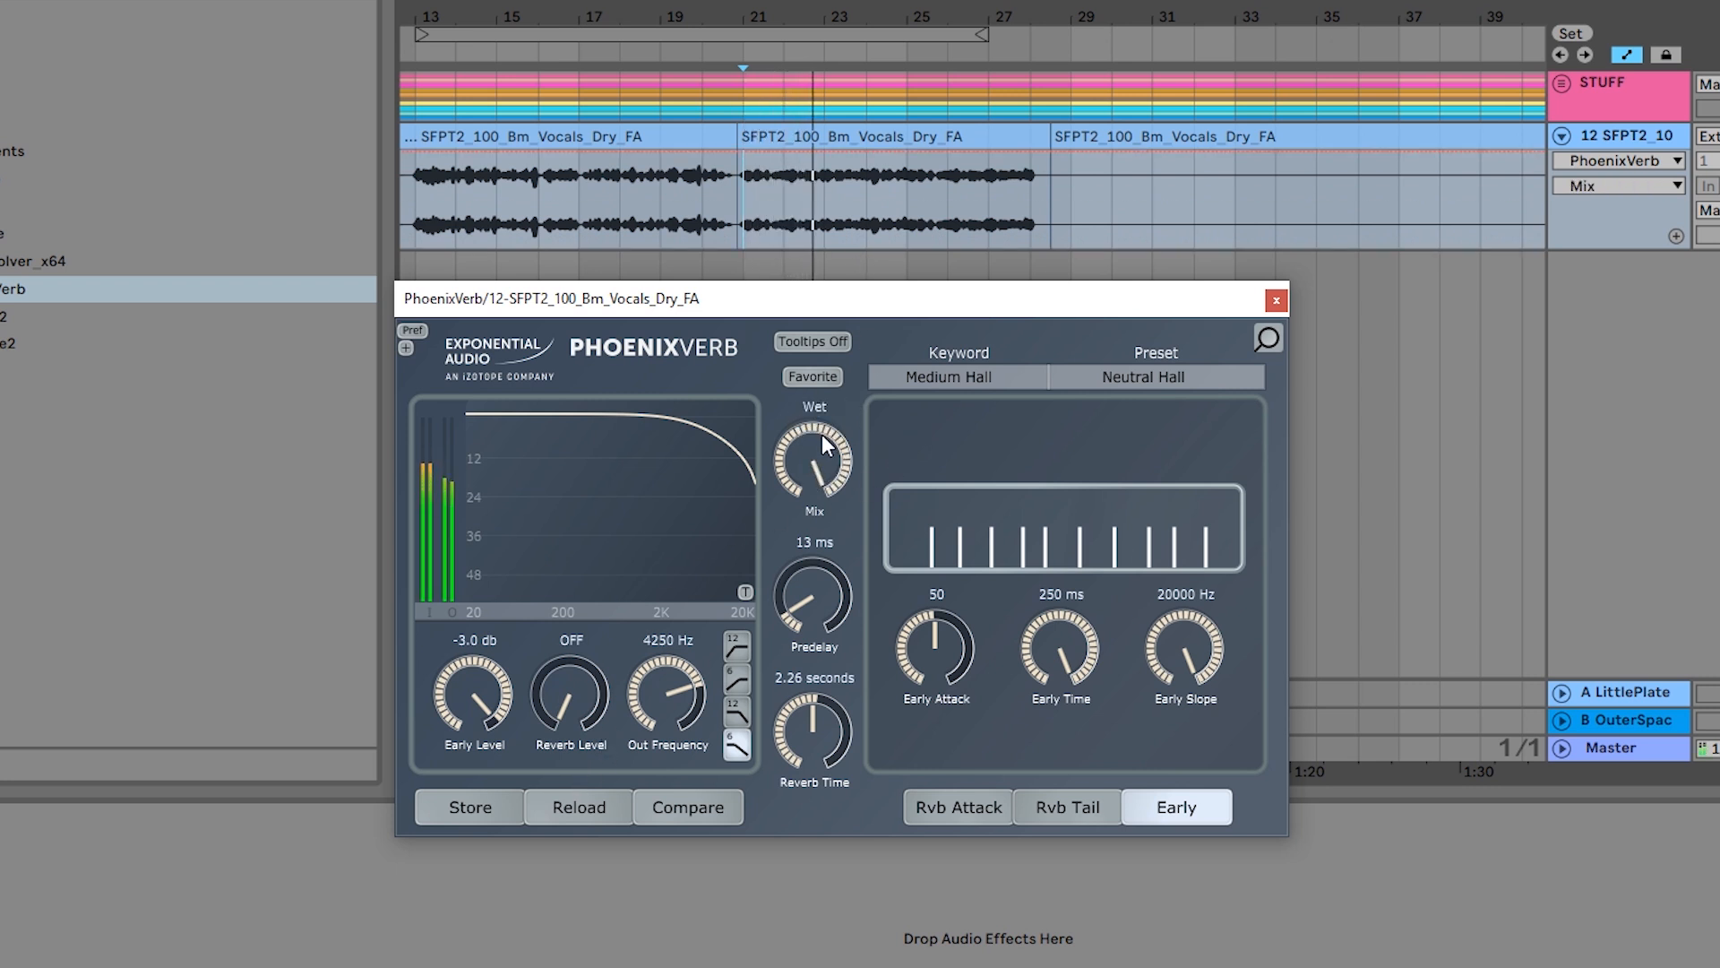
left_click_drag(821, 434, 816, 622)
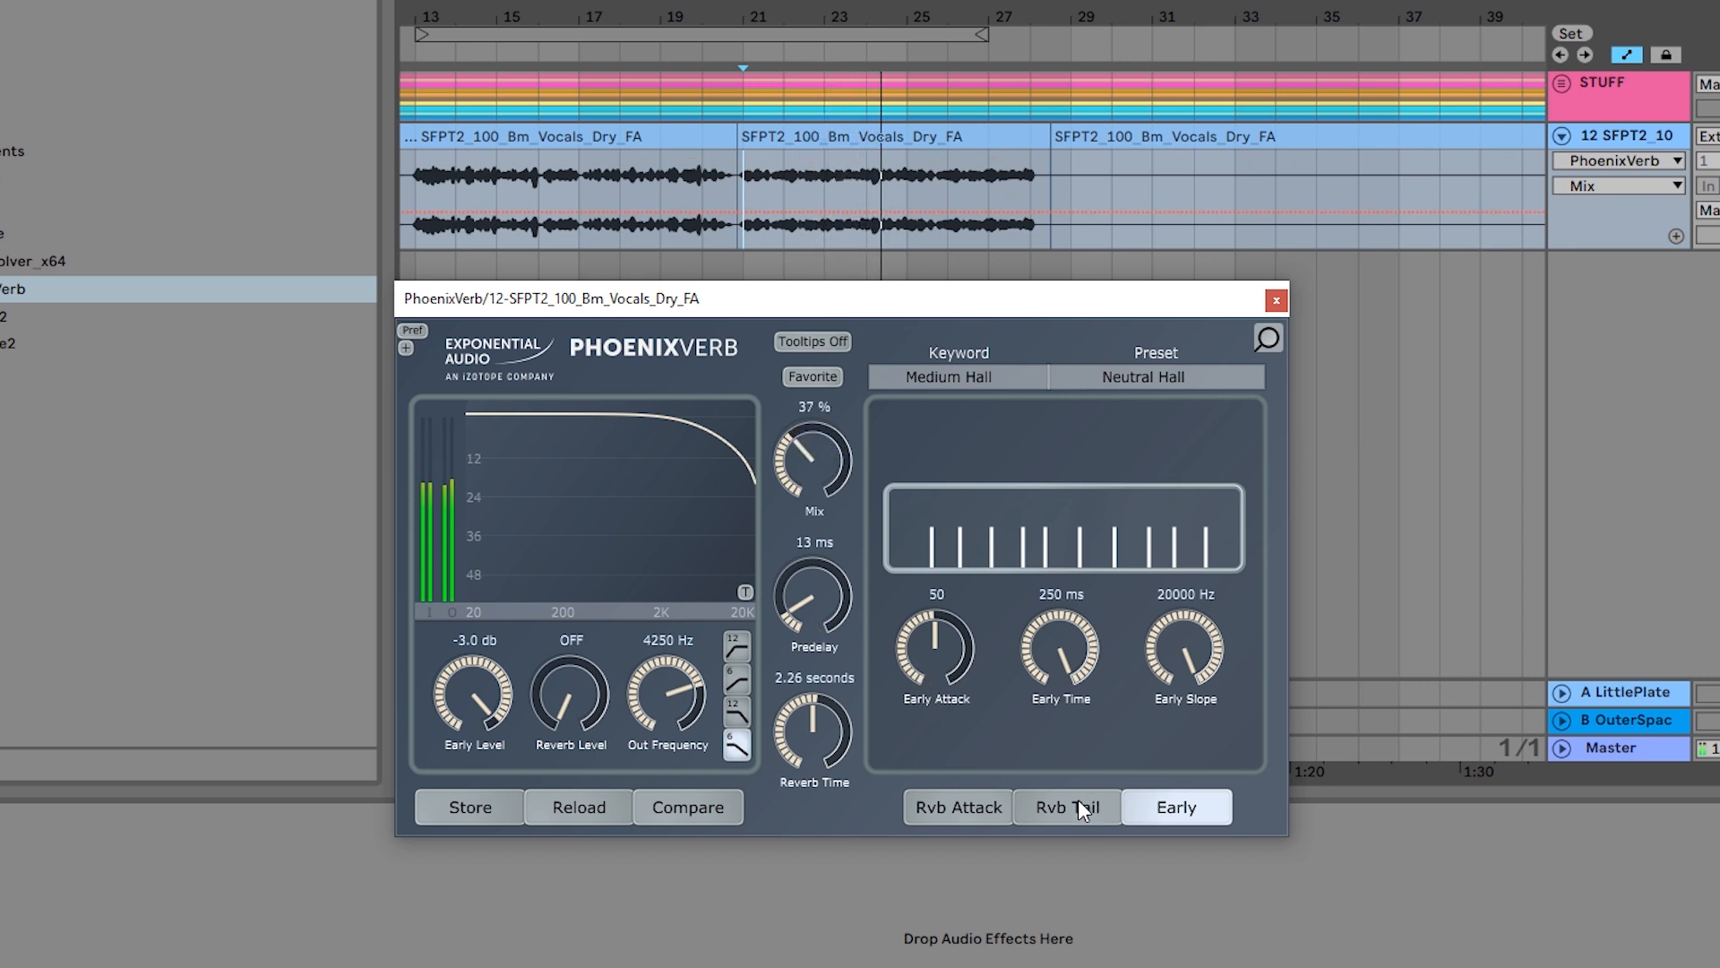
left_click_drag(813, 461, 829, 307)
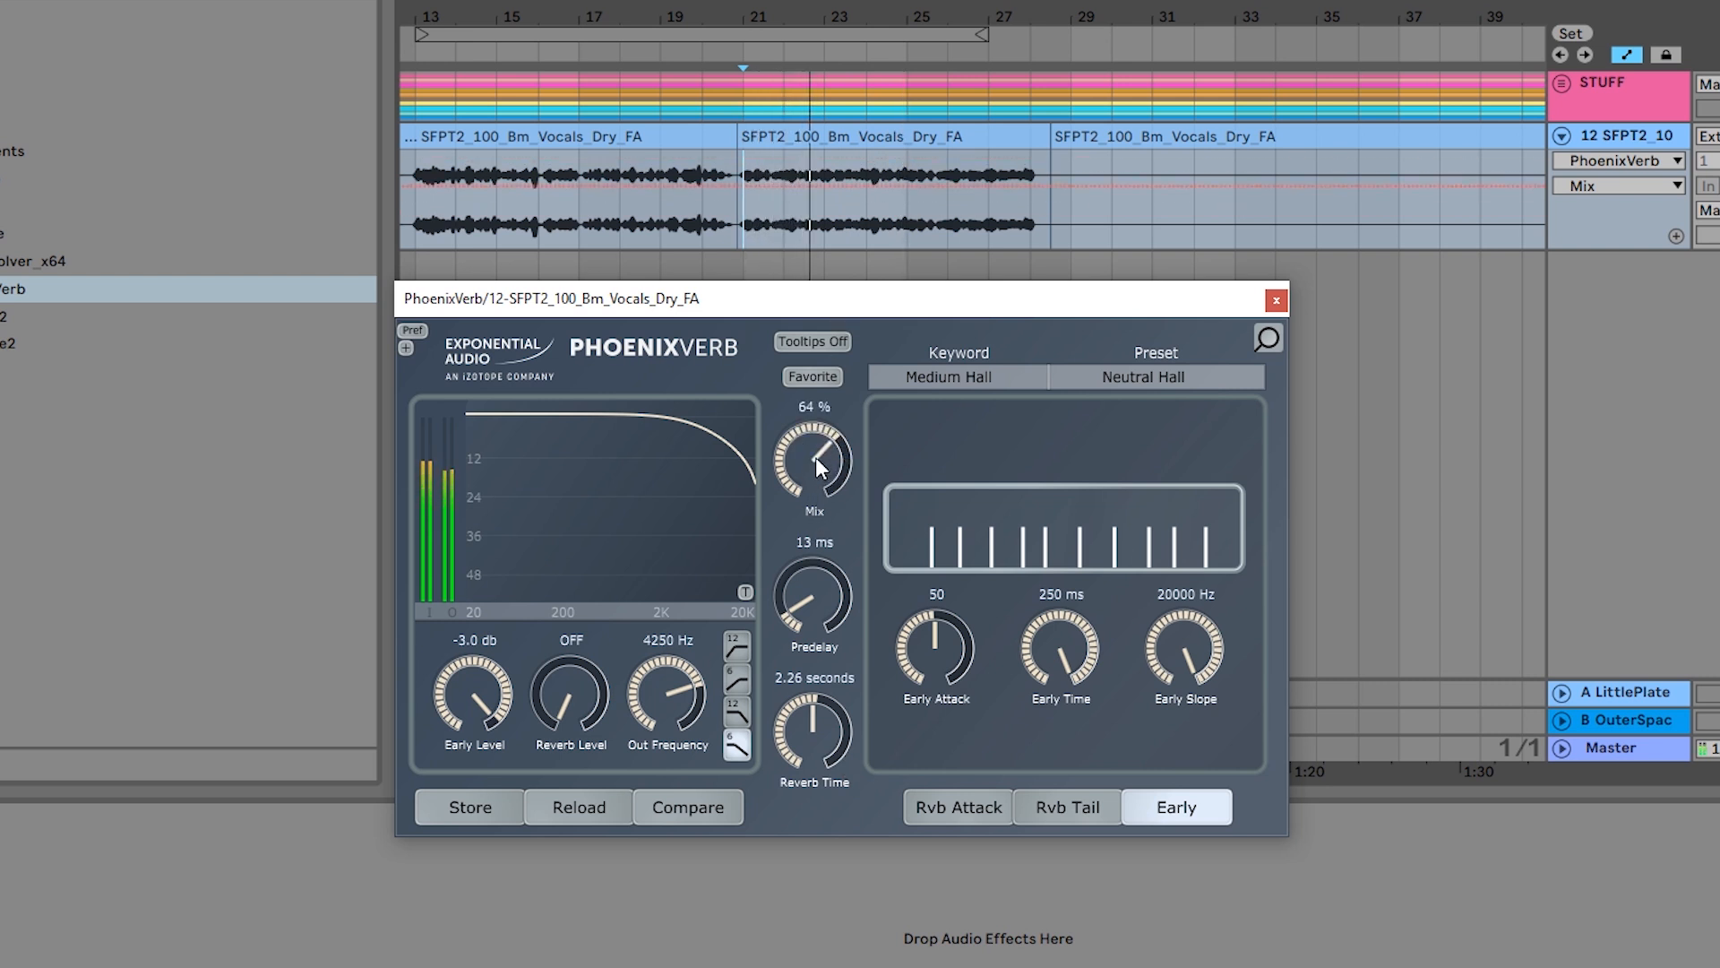
key("space")
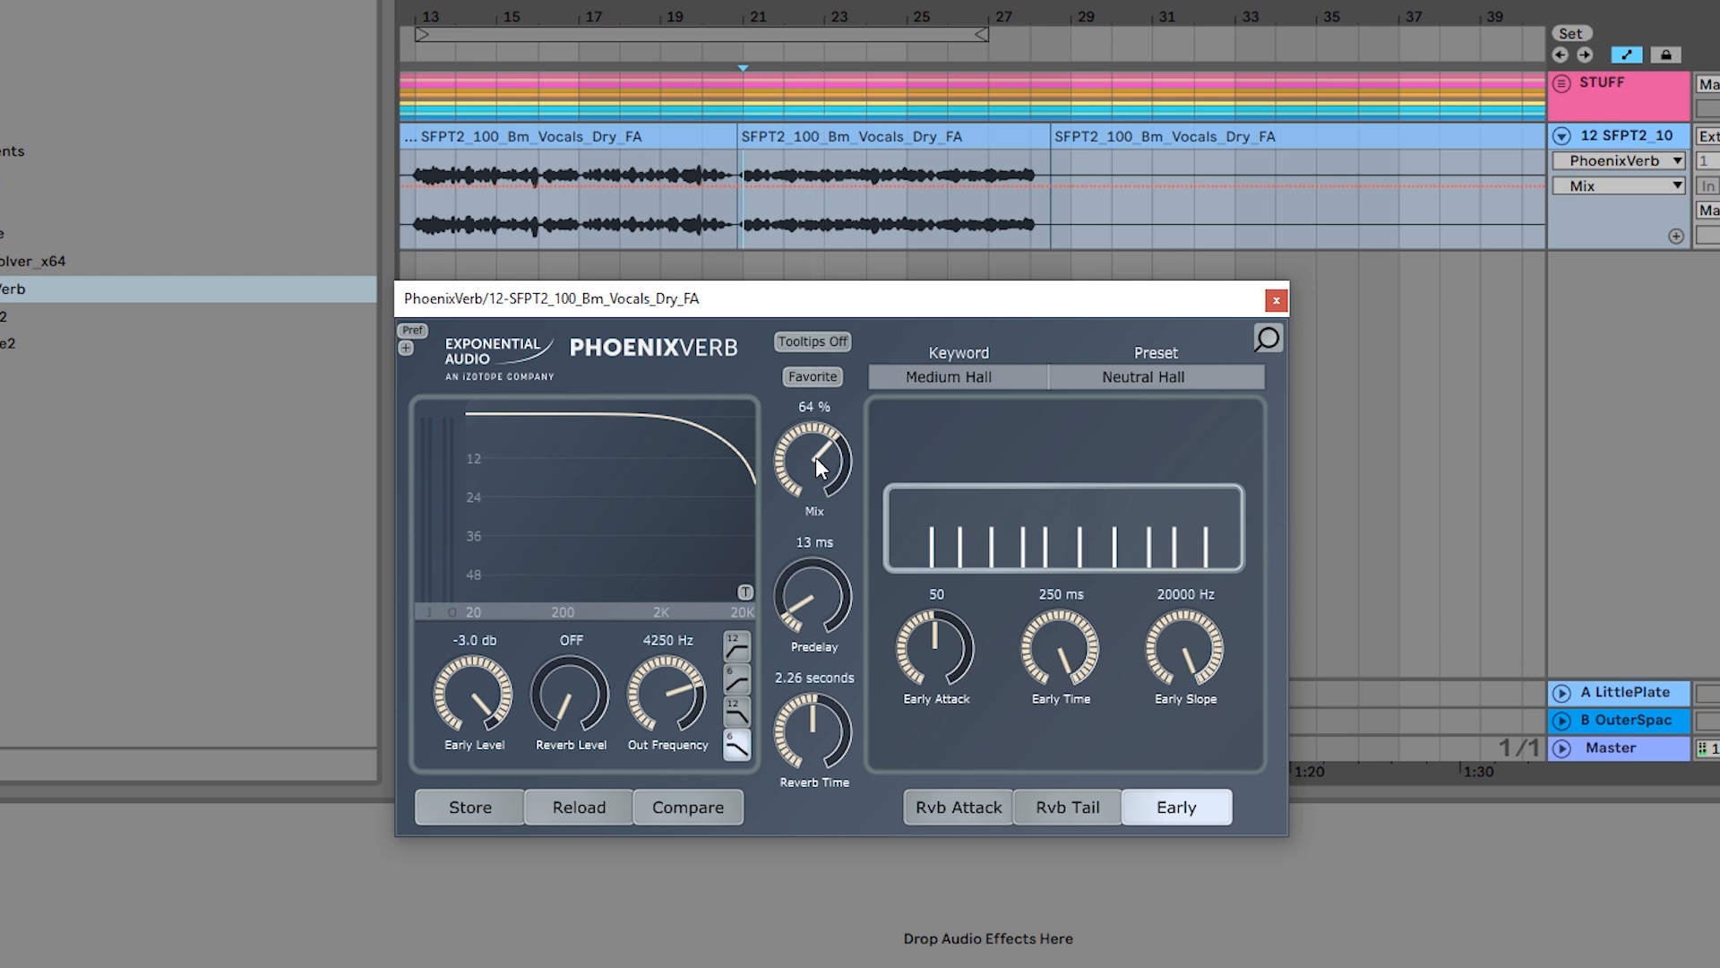
left_click_drag(816, 456, 797, 531)
Raise Early Attack to 83 and play the vocals, then increase it to 90 during playback.
left_click_drag(941, 669, 944, 568)
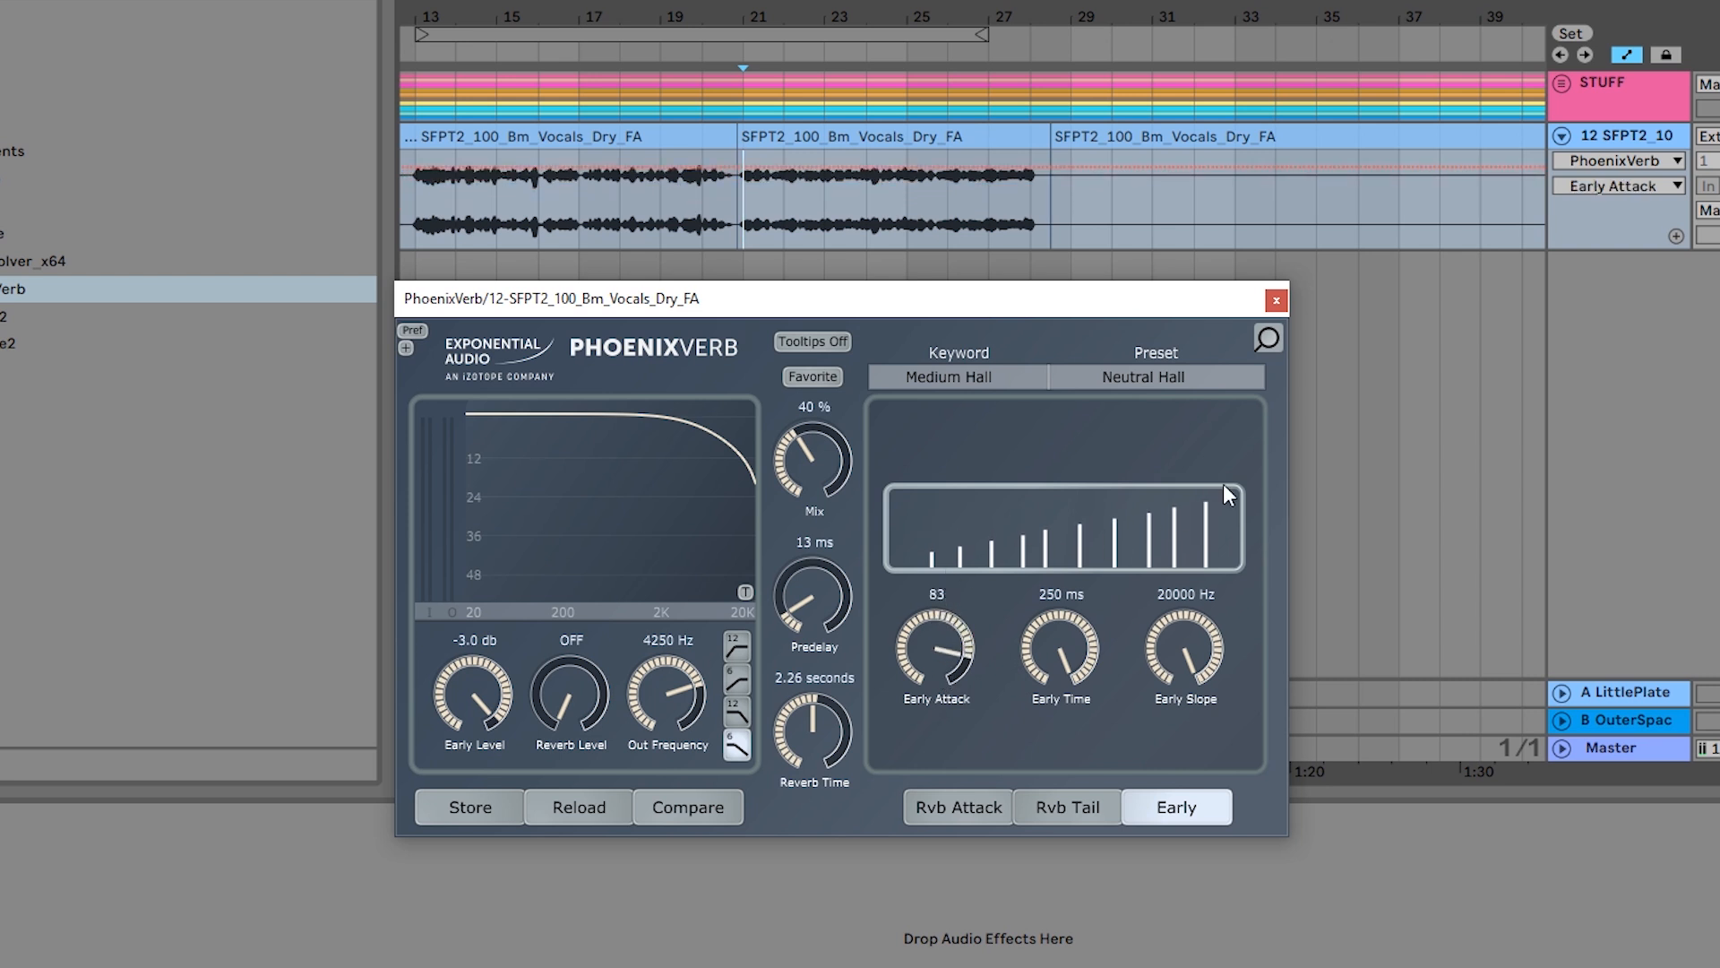
key("space")
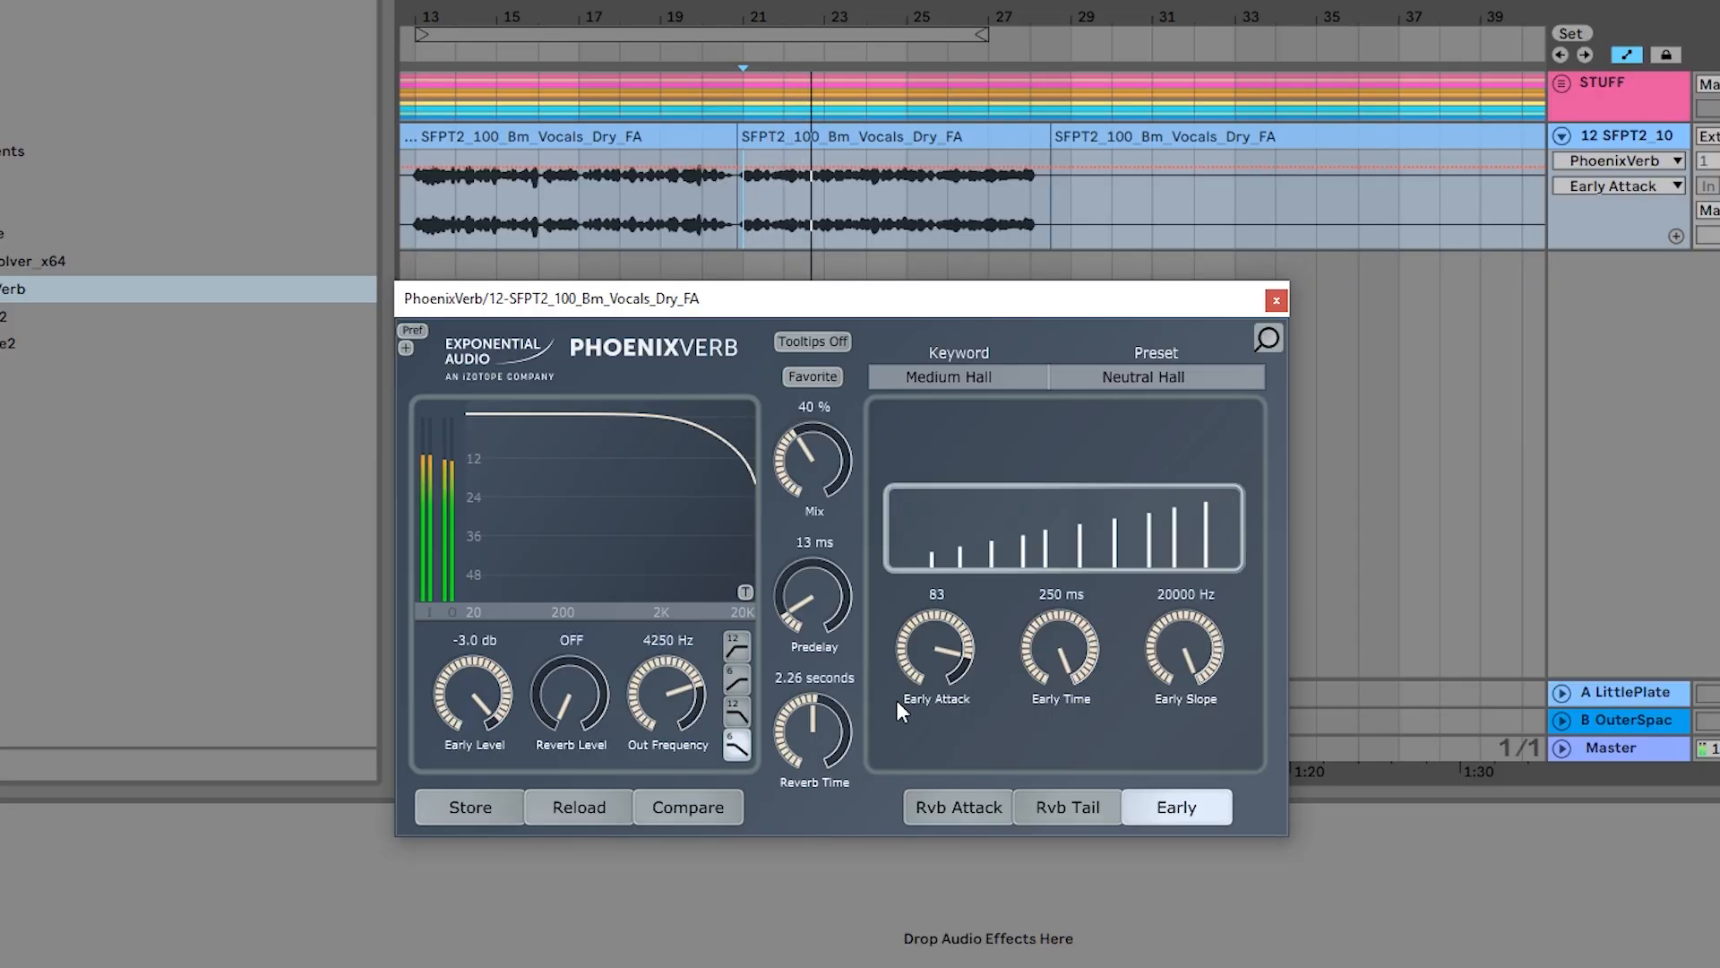
mouse_move(932, 663)
left_mouse_down()
mouse_move(968, 633)
mouse_move(933, 672)
left_mouse_up()
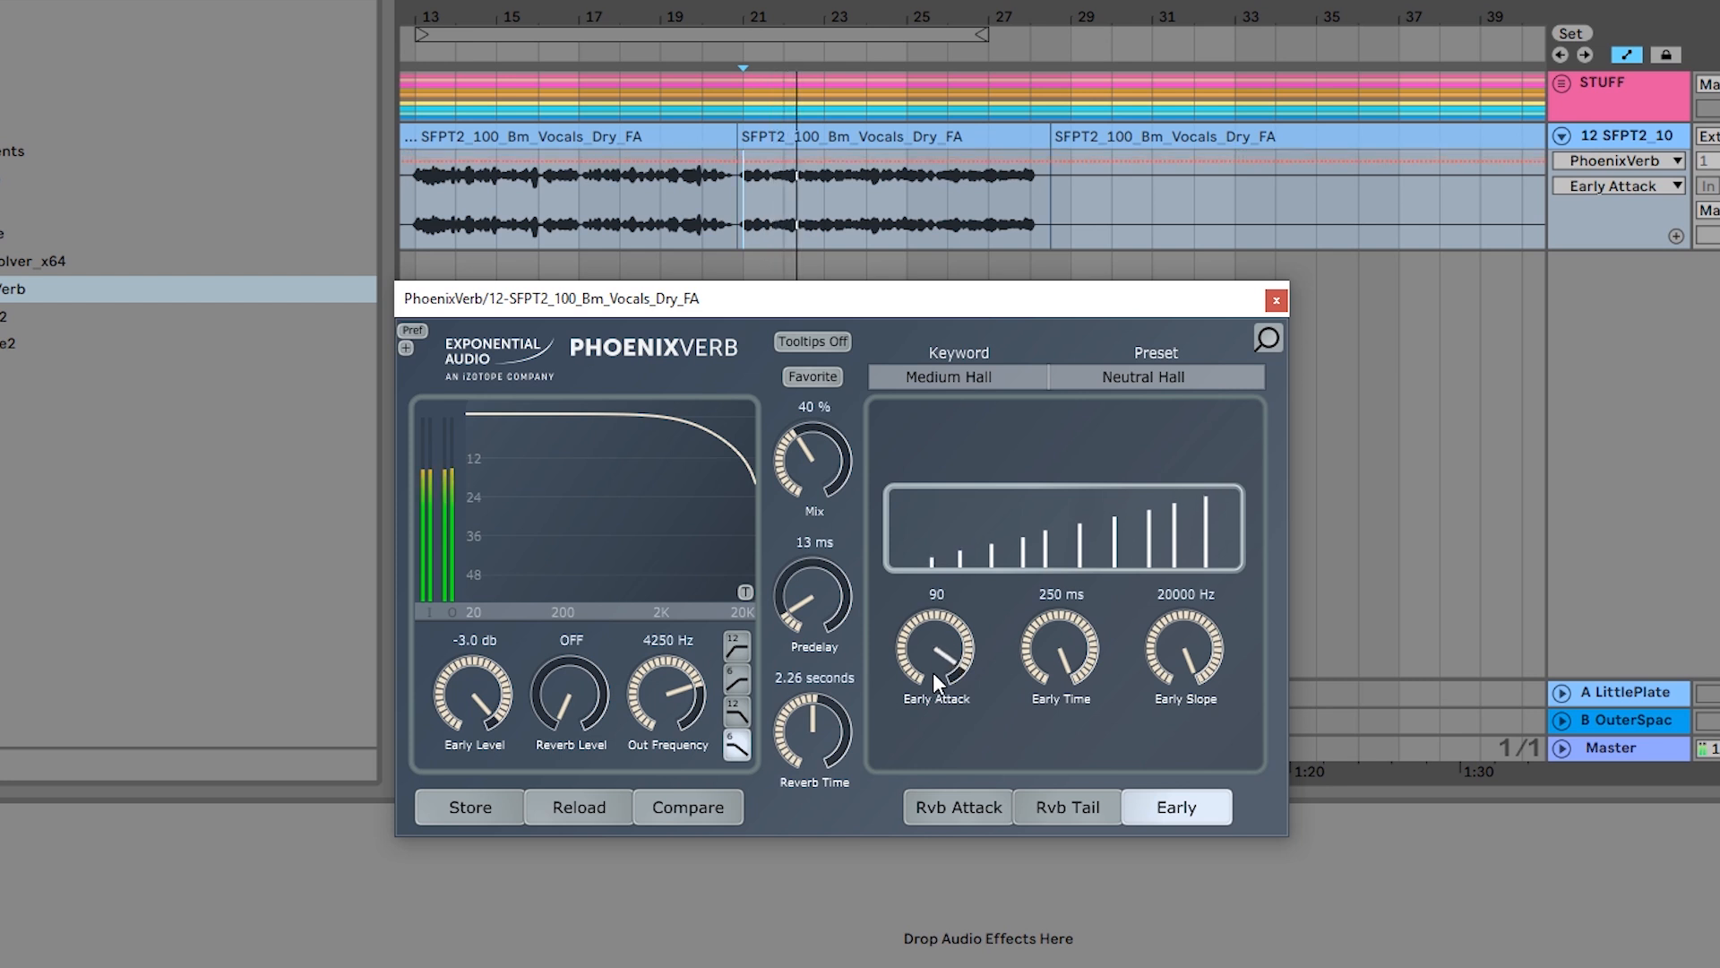
key("space")
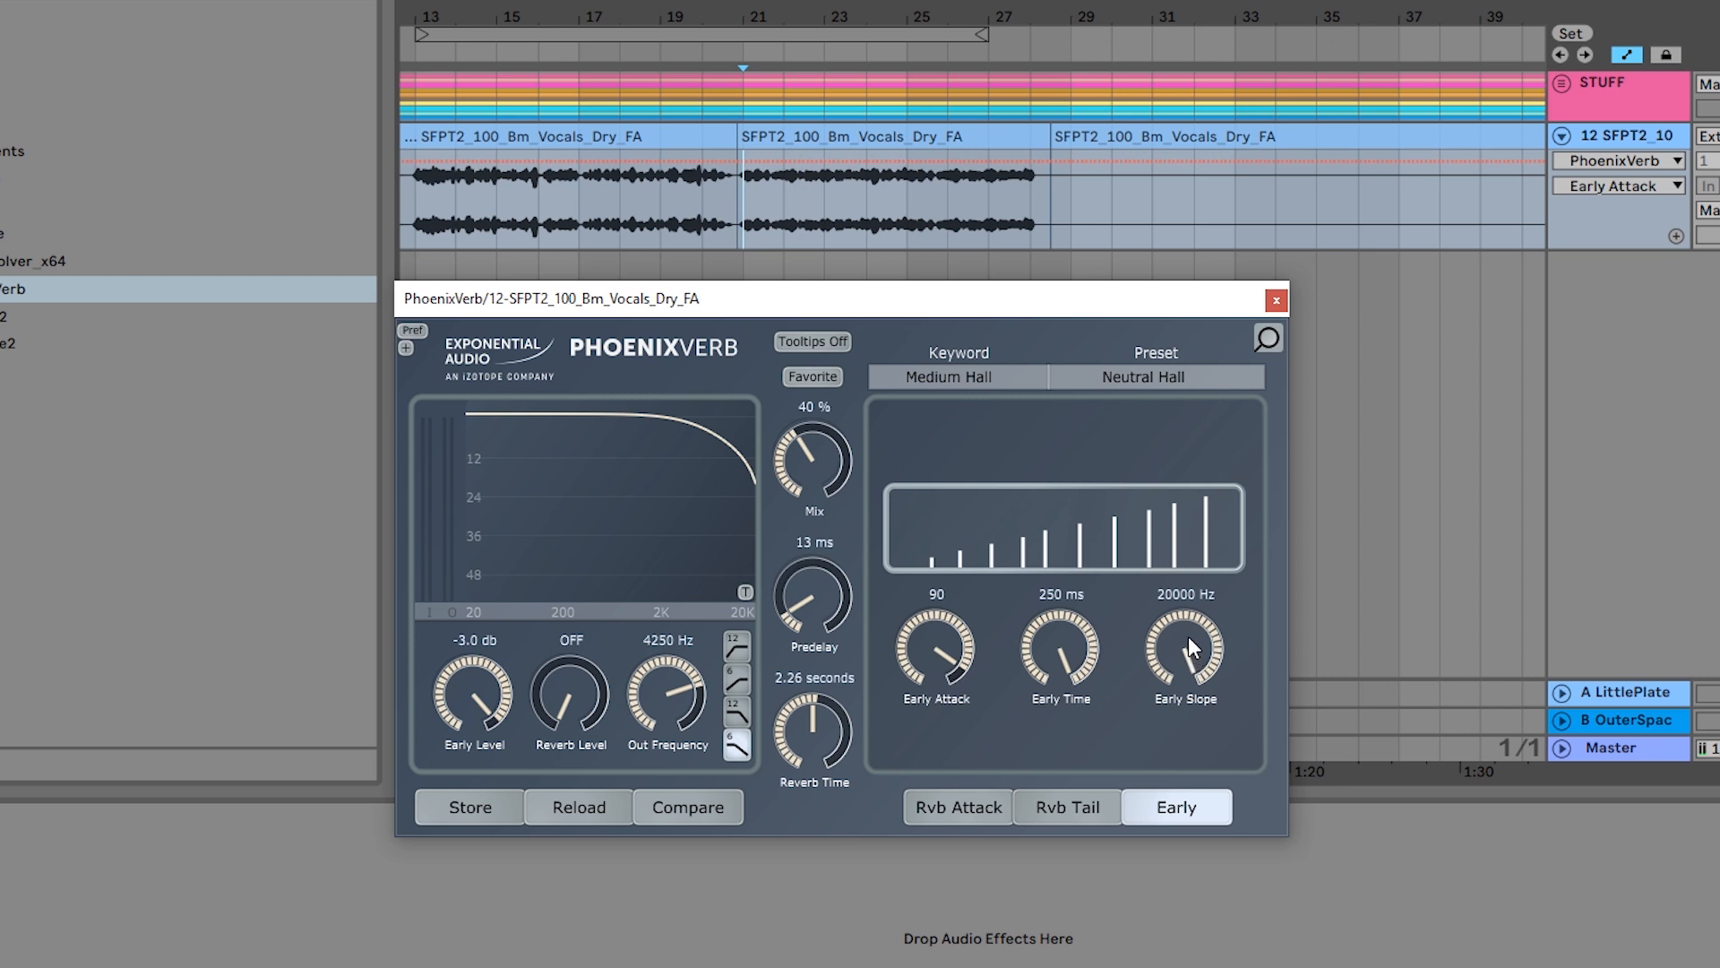
Lower Early Slope to 2200 Hz and set Early Attack to 92 while auditioning the vocals.
left_click_drag(1192, 654, 1196, 603)
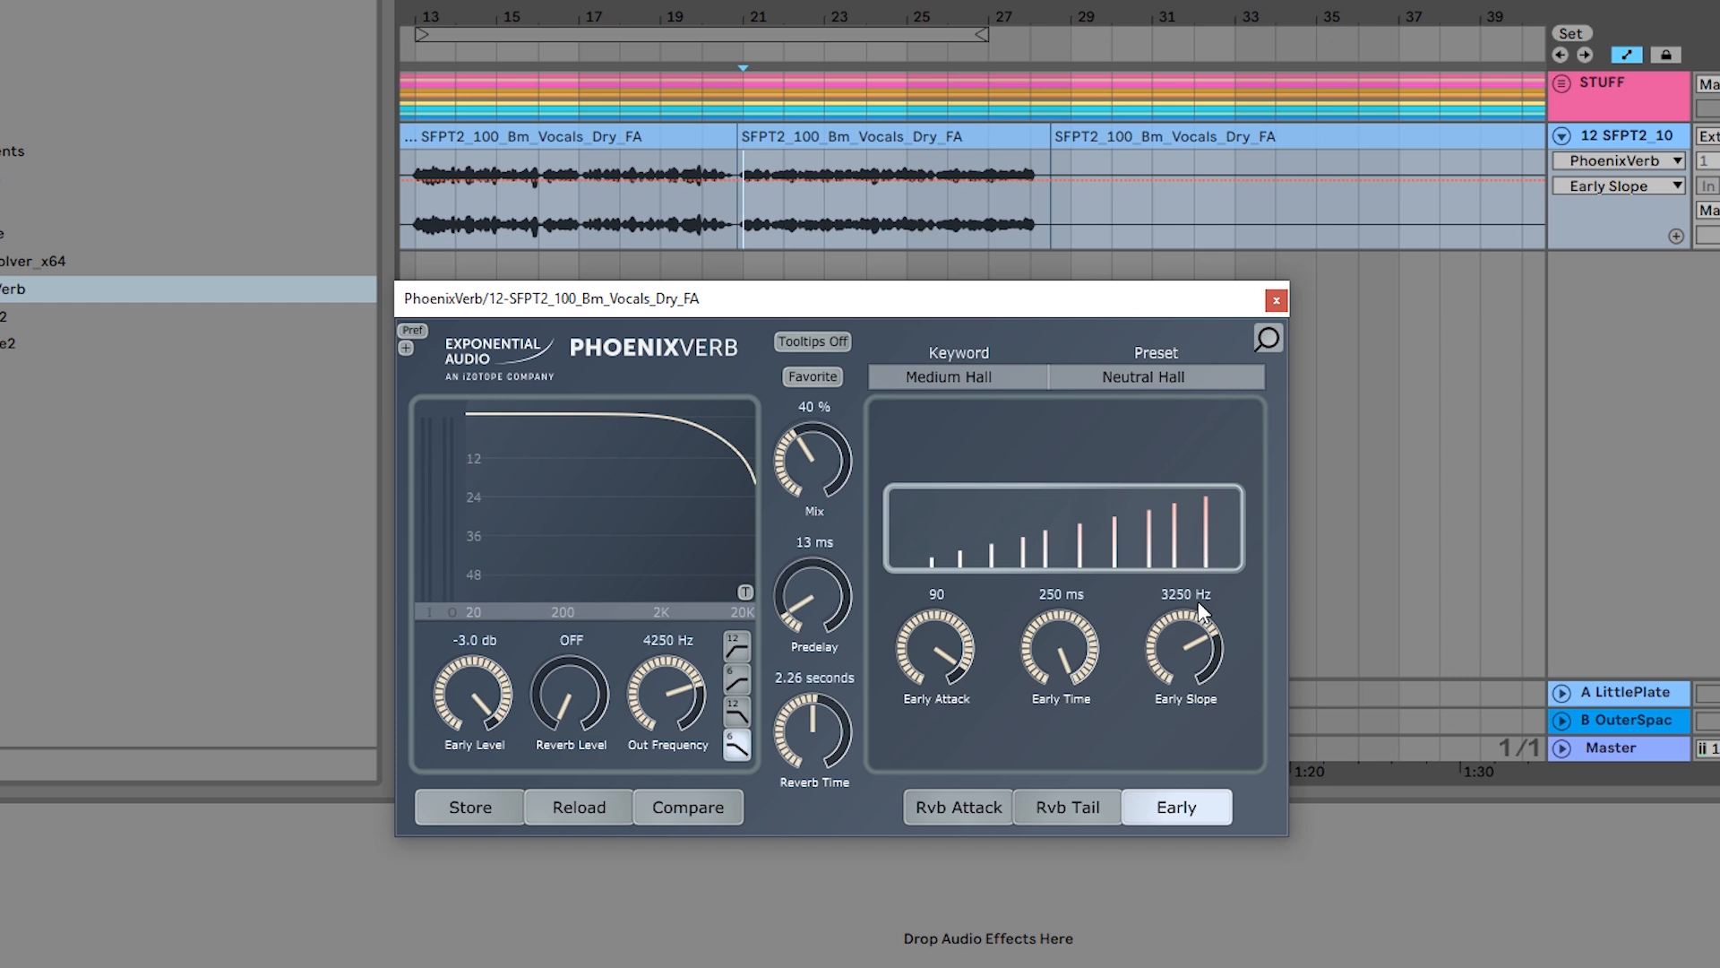
key("space")
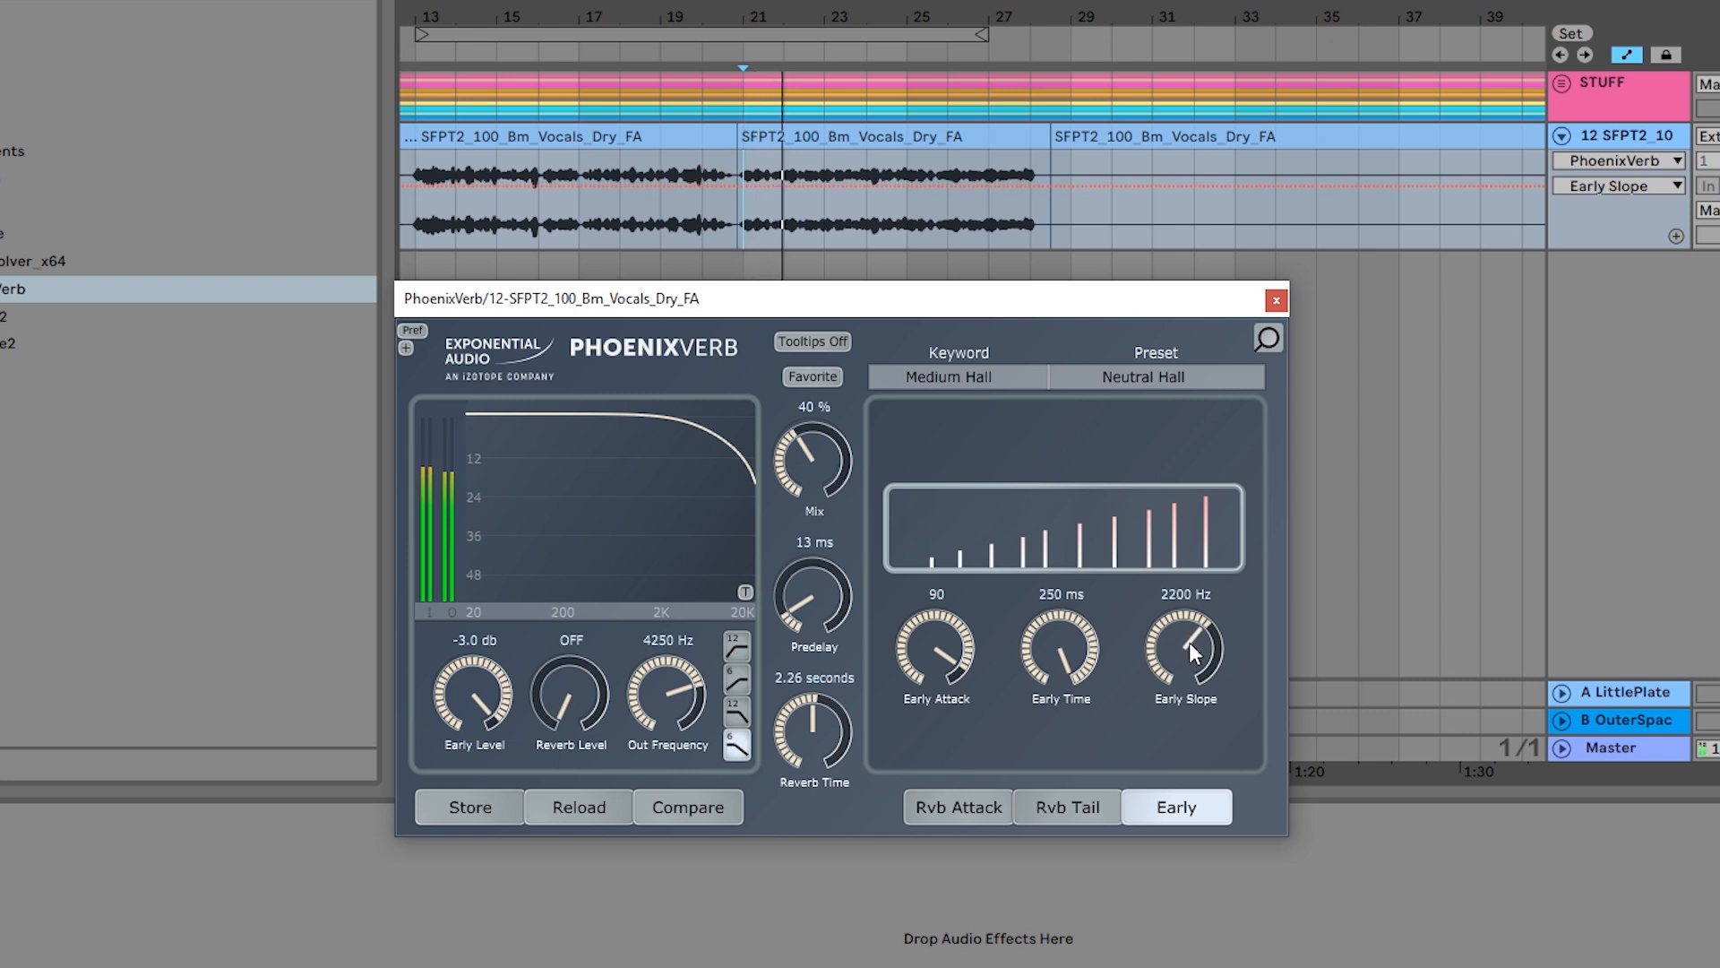
mouse_move(1055, 664)
left_mouse_down()
mouse_move(1056, 717)
mouse_move(1054, 630)
left_mouse_up()
left_click_drag(926, 685, 921, 640)
key("space")
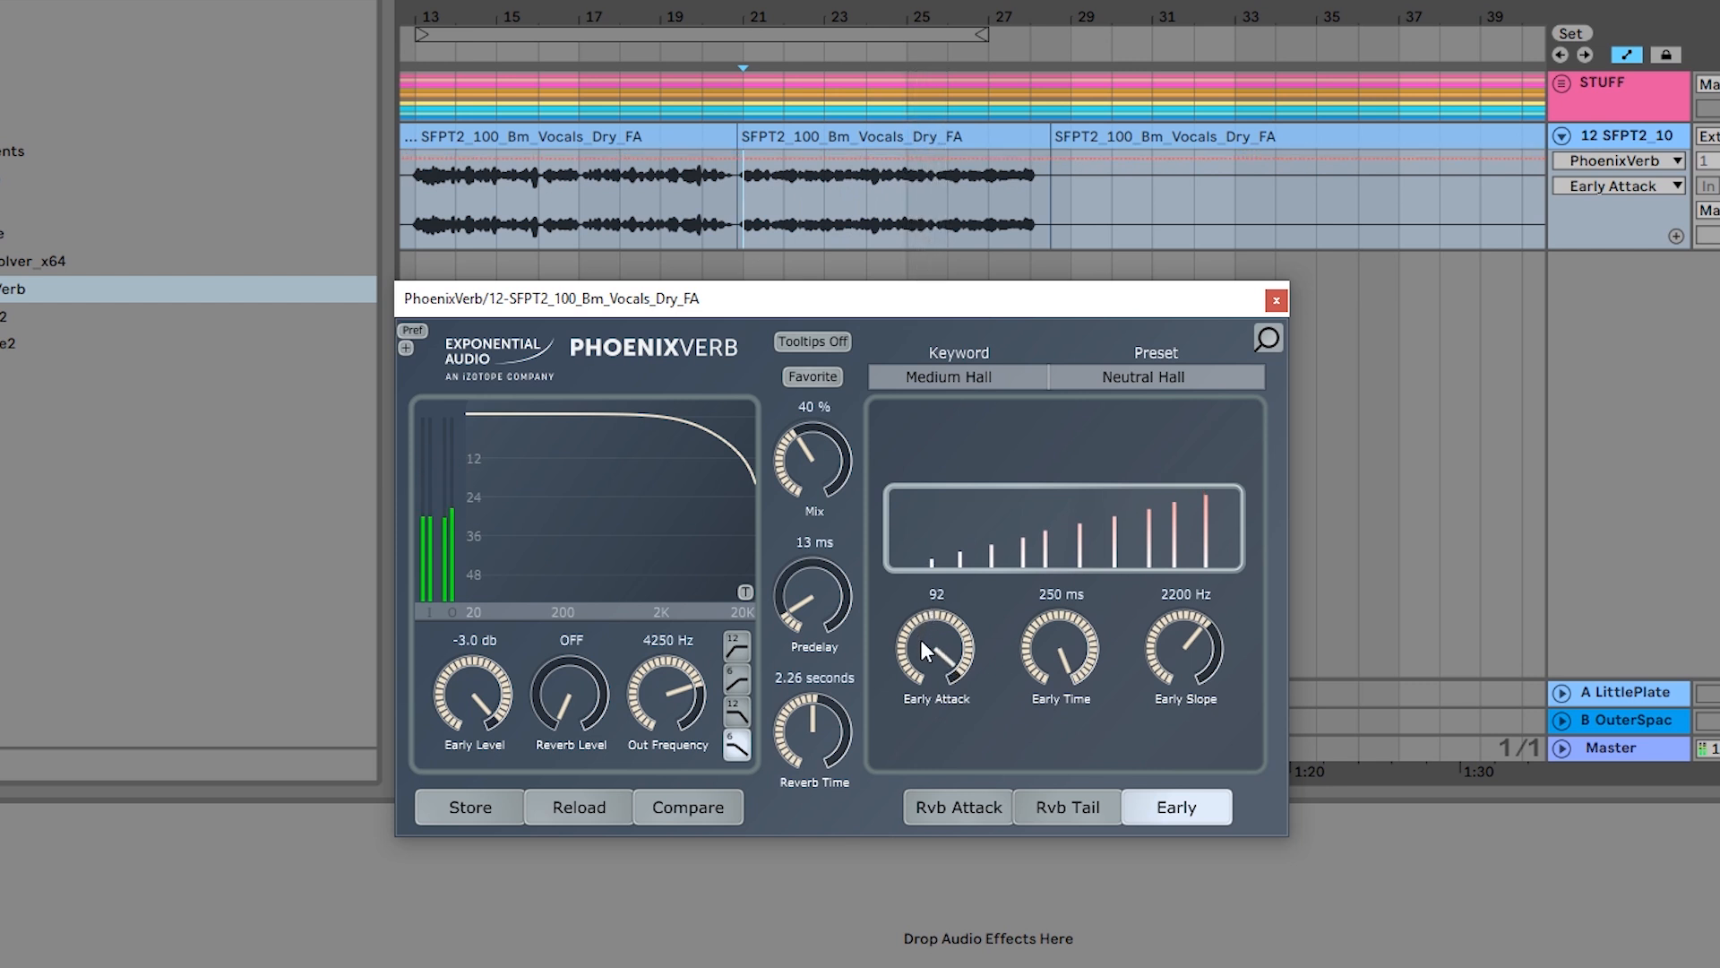
In the reverb attack settings, set Envelope Attack to 100, Envelope Time to 35 ms and Envelope Slope to 1300 Hz during playback.
left_click(943, 800)
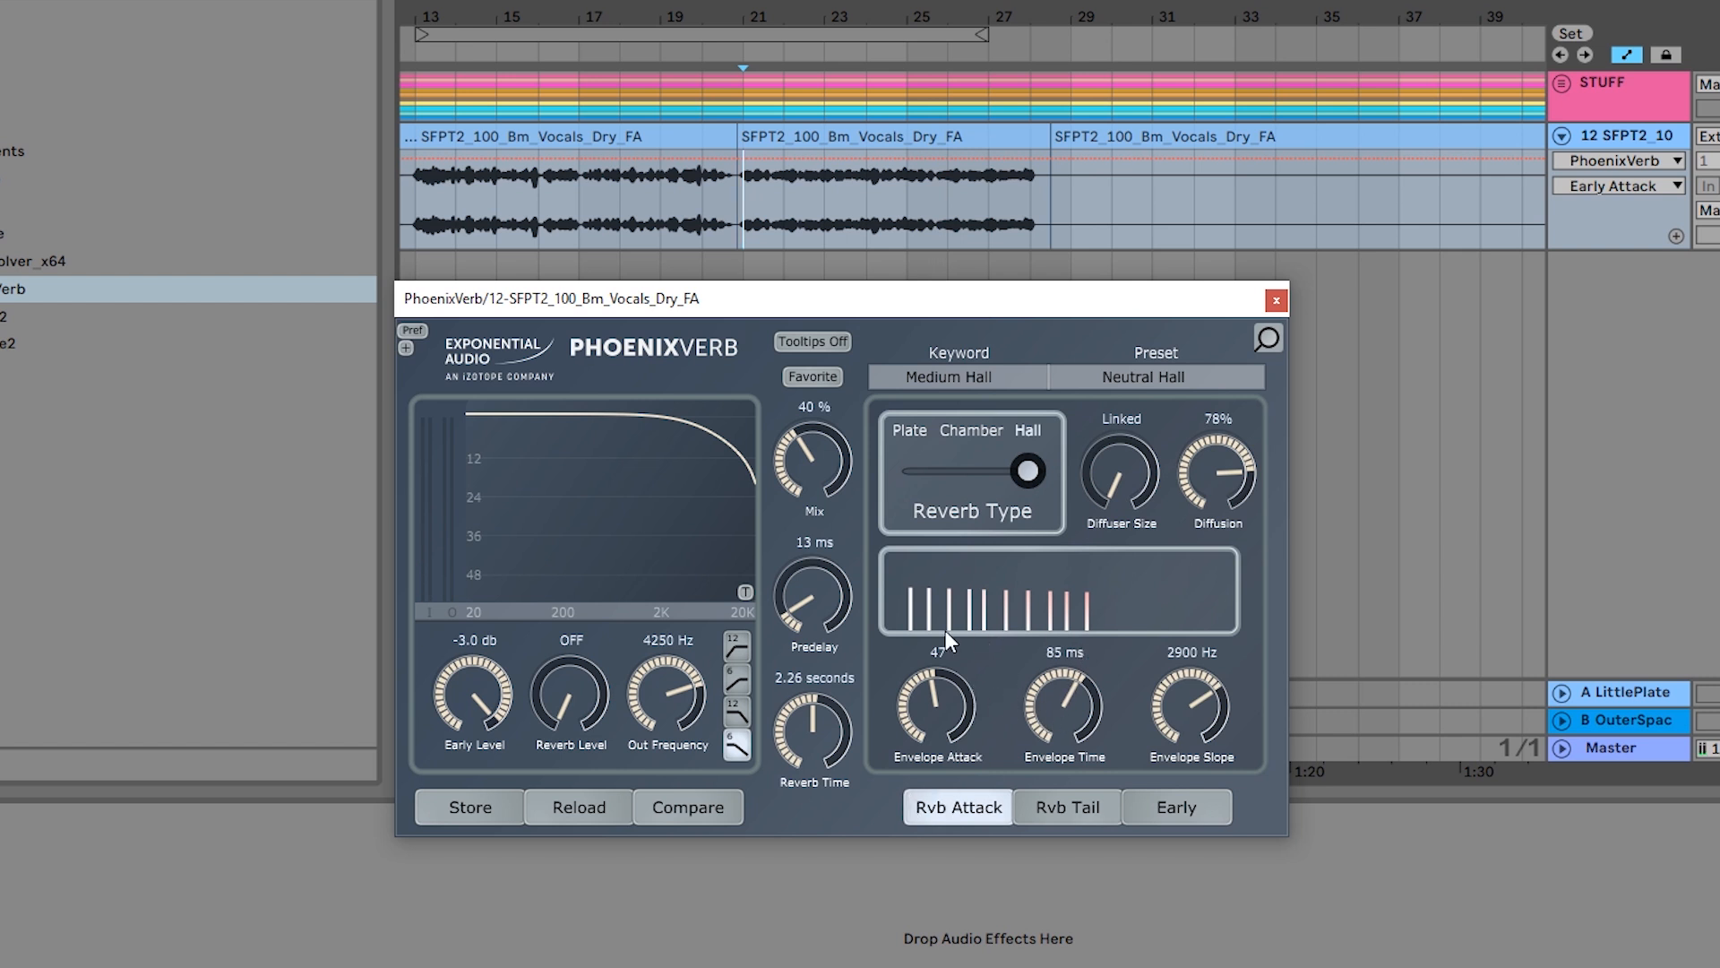
left_click_drag(957, 695, 964, 599)
key("space")
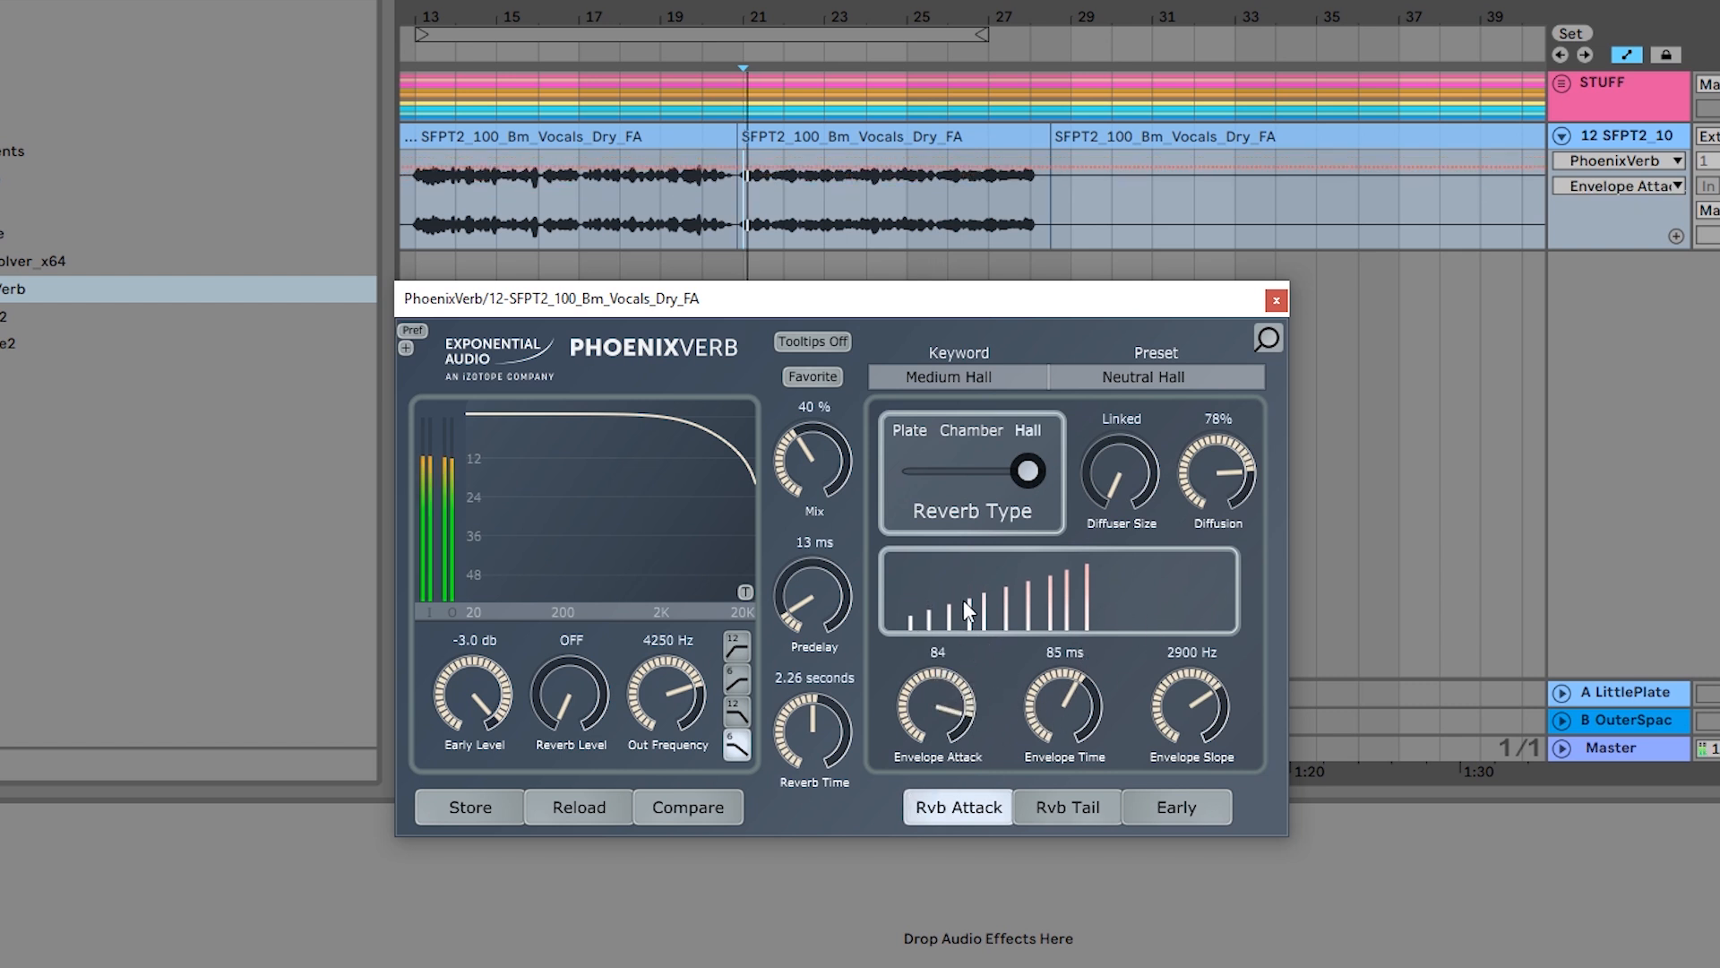
left_click_drag(954, 697, 946, 658)
left_click_drag(1075, 708, 1003, 830)
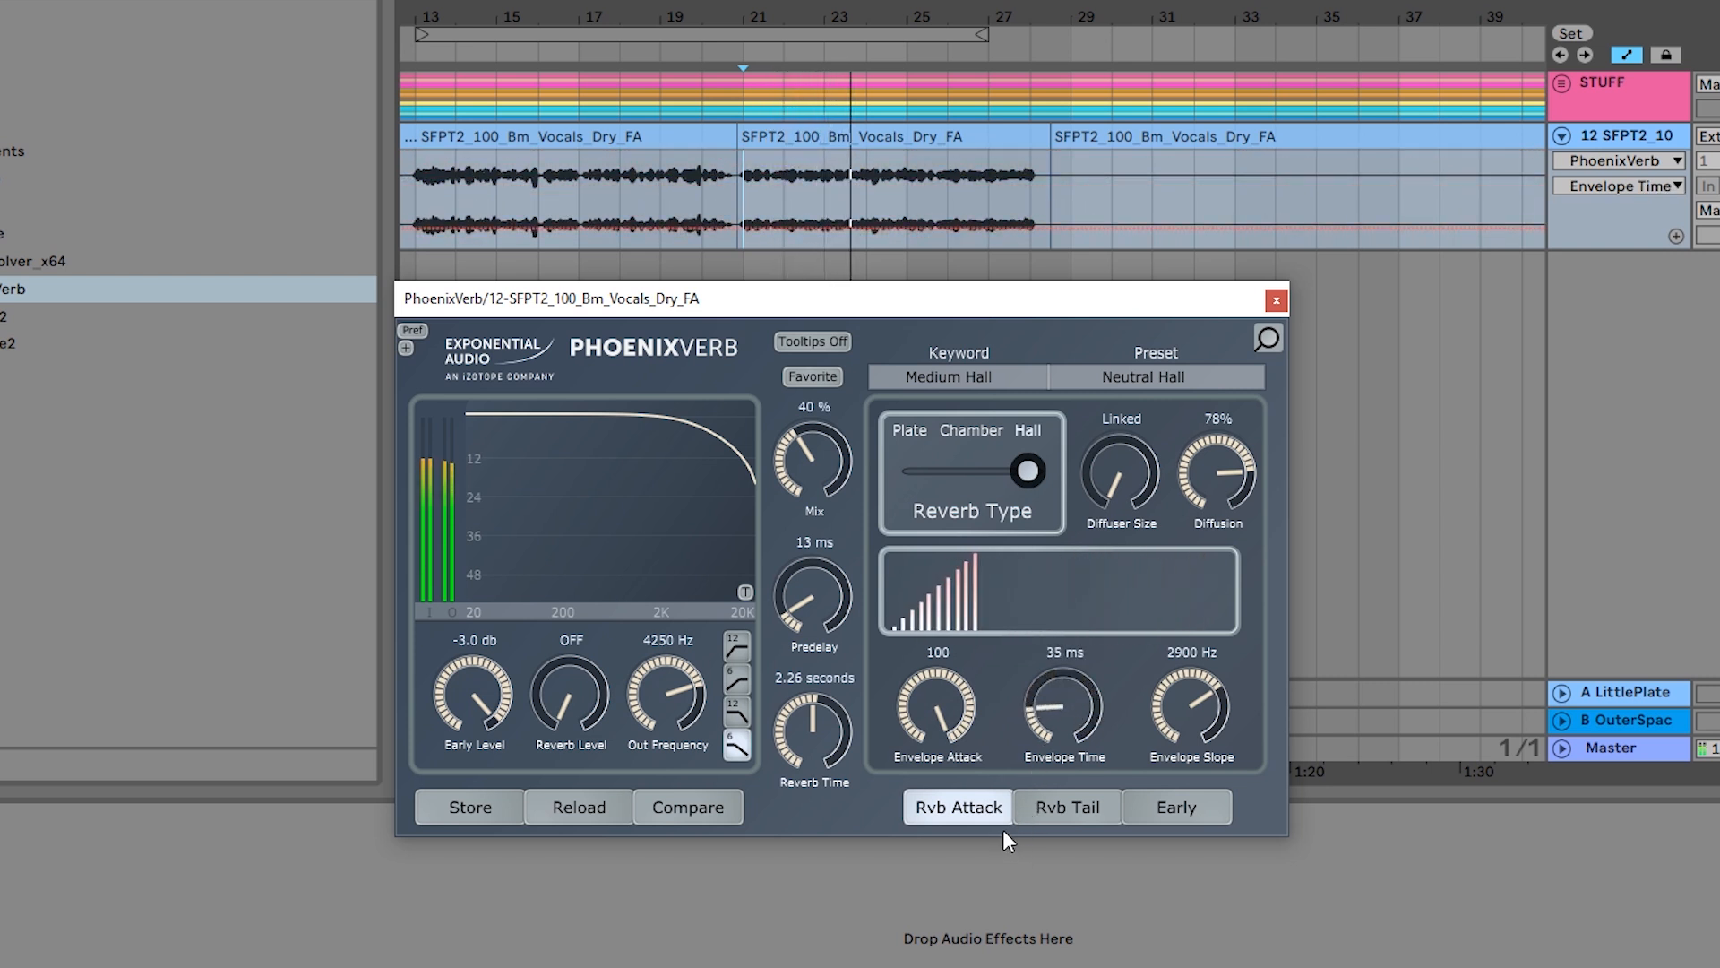
left_click_drag(1186, 720, 1142, 762)
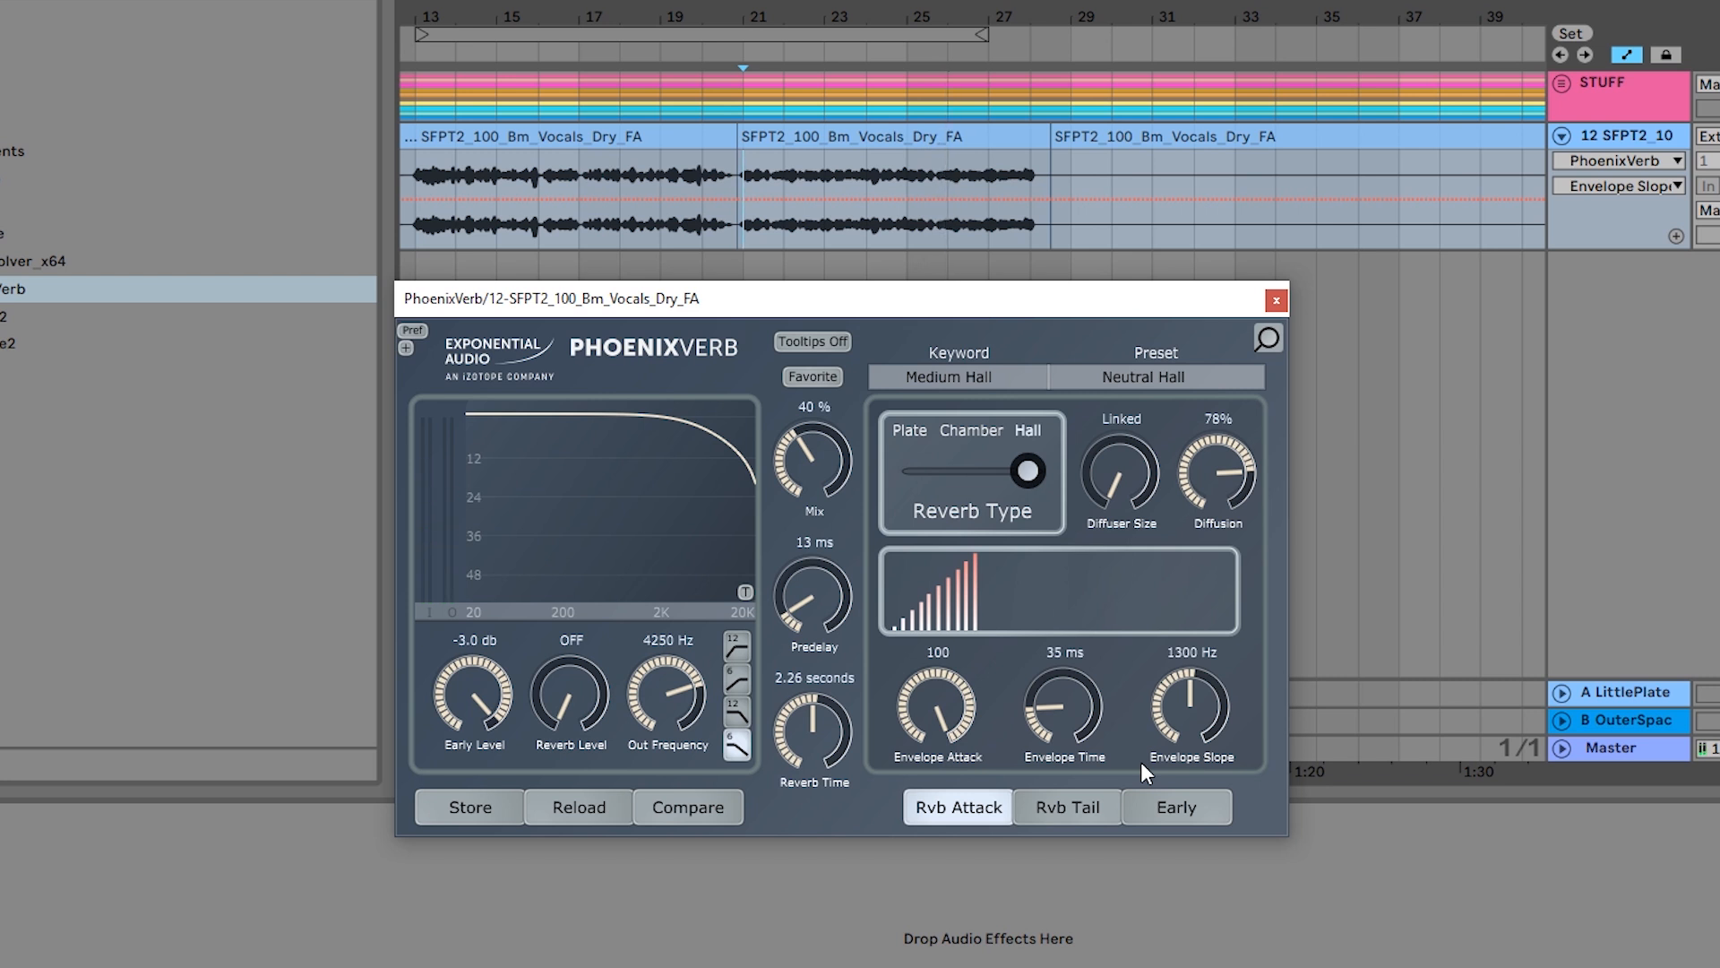
Set the reverb attack's Diffuser Size to 2.50 x and play the vocals to audition it.
left_click_drag(1132, 487, 1131, 403)
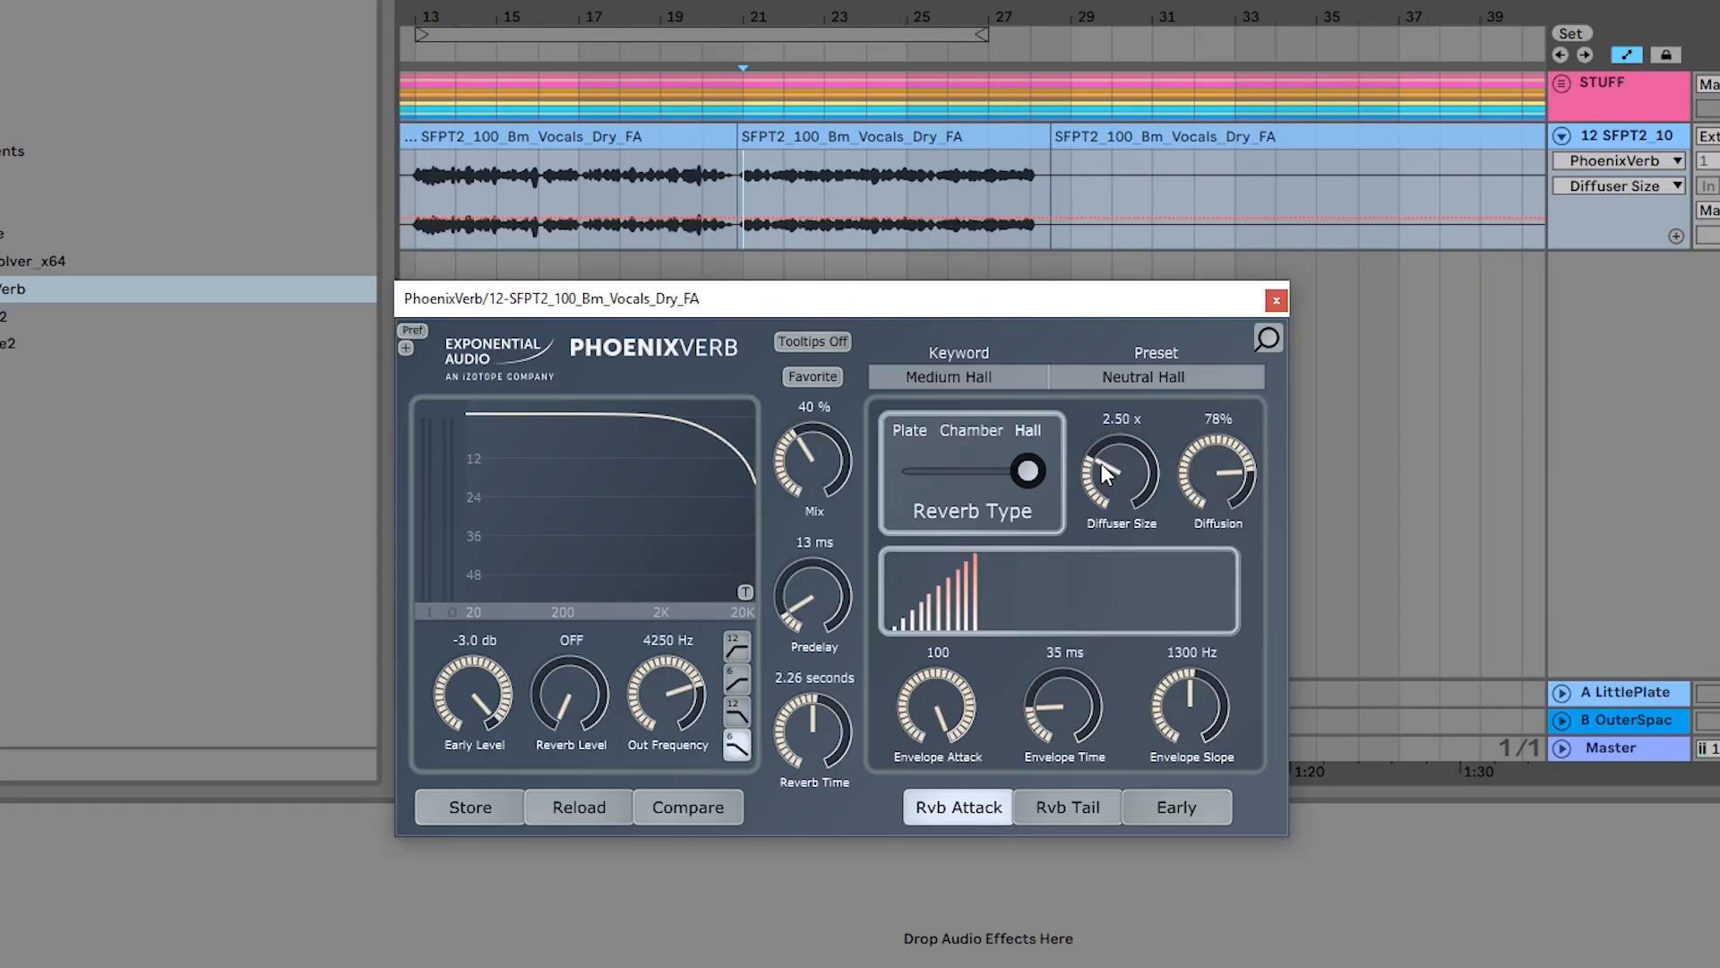
key("space")
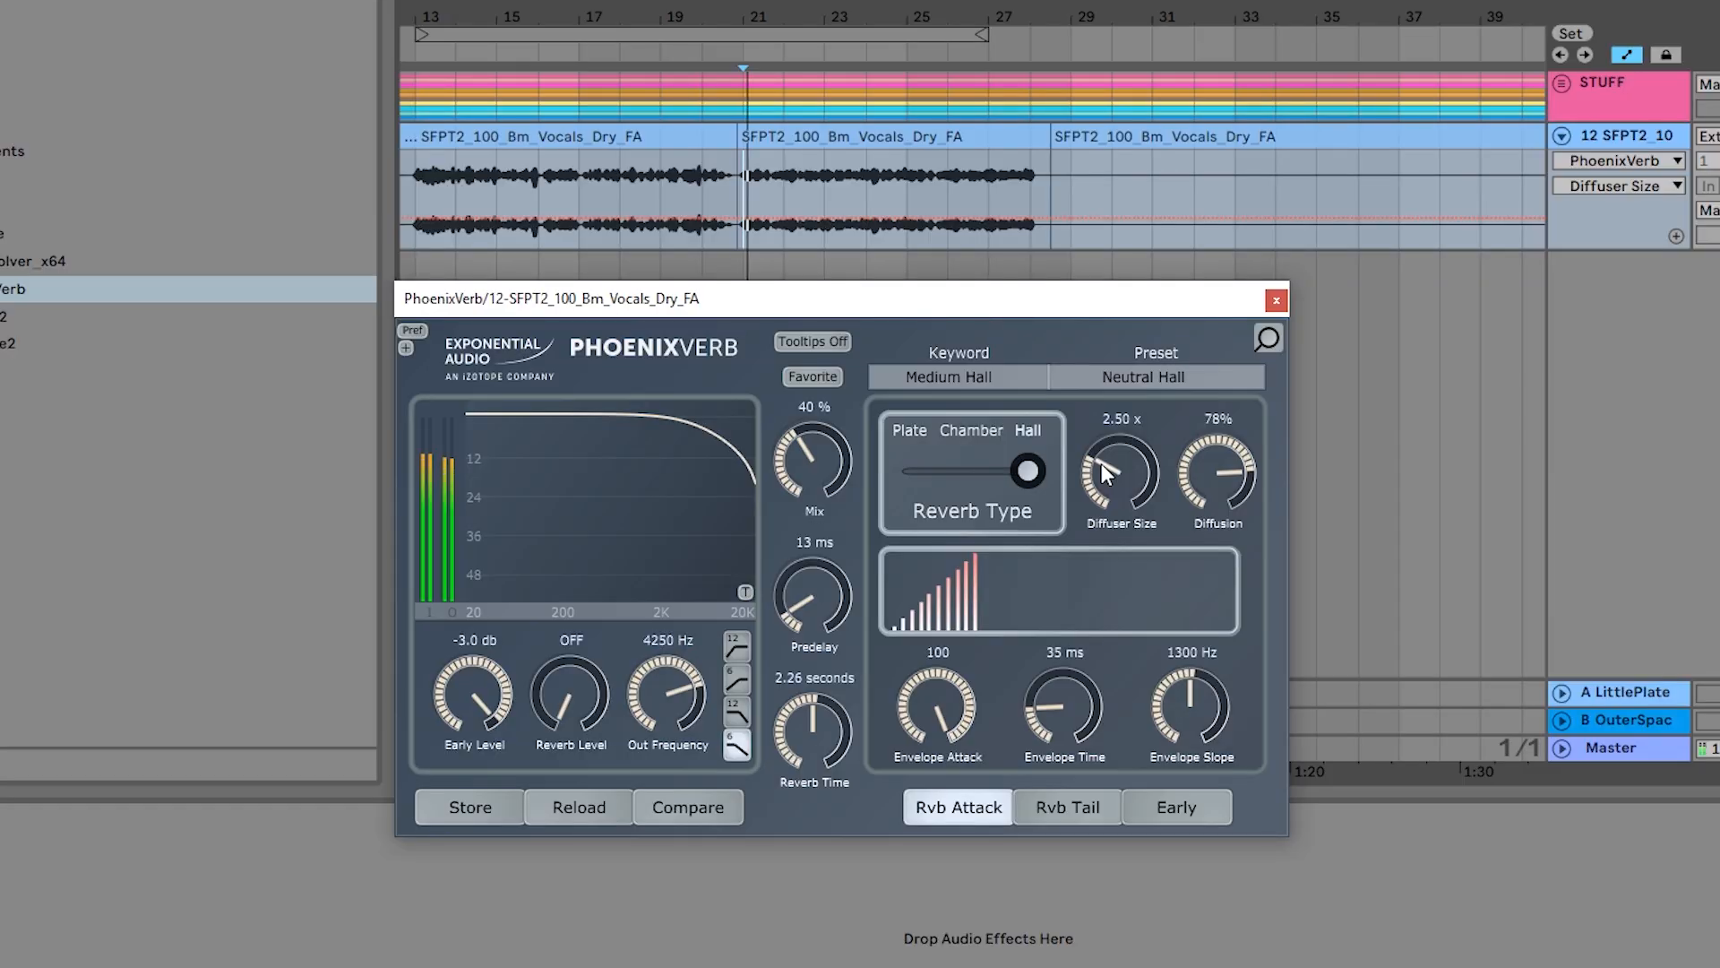
key("space")
Rebalance the levels during playback, with Reverb Level at -3.5 dB and Early Level at -21.5 dB.
mouse_move(578, 695)
left_mouse_down()
mouse_move(572, 637)
mouse_move(568, 696)
left_mouse_up()
left_click_drag(577, 588, 578, 520)
key("space")
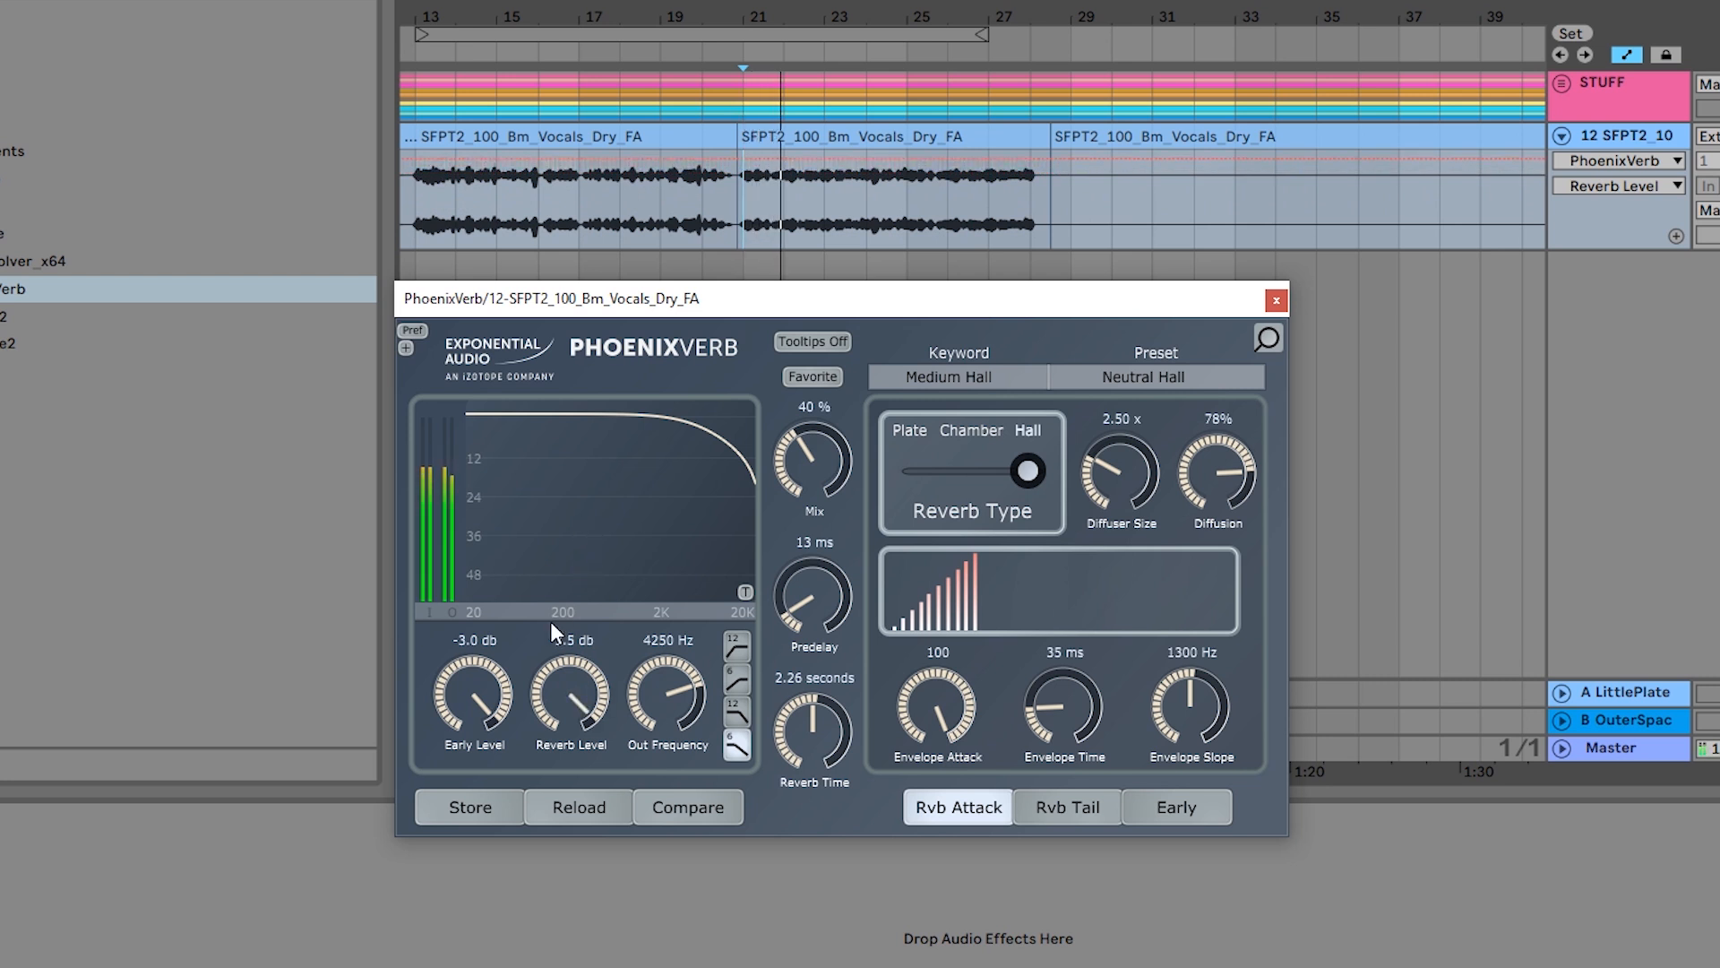
left_click_drag(484, 689, 459, 780)
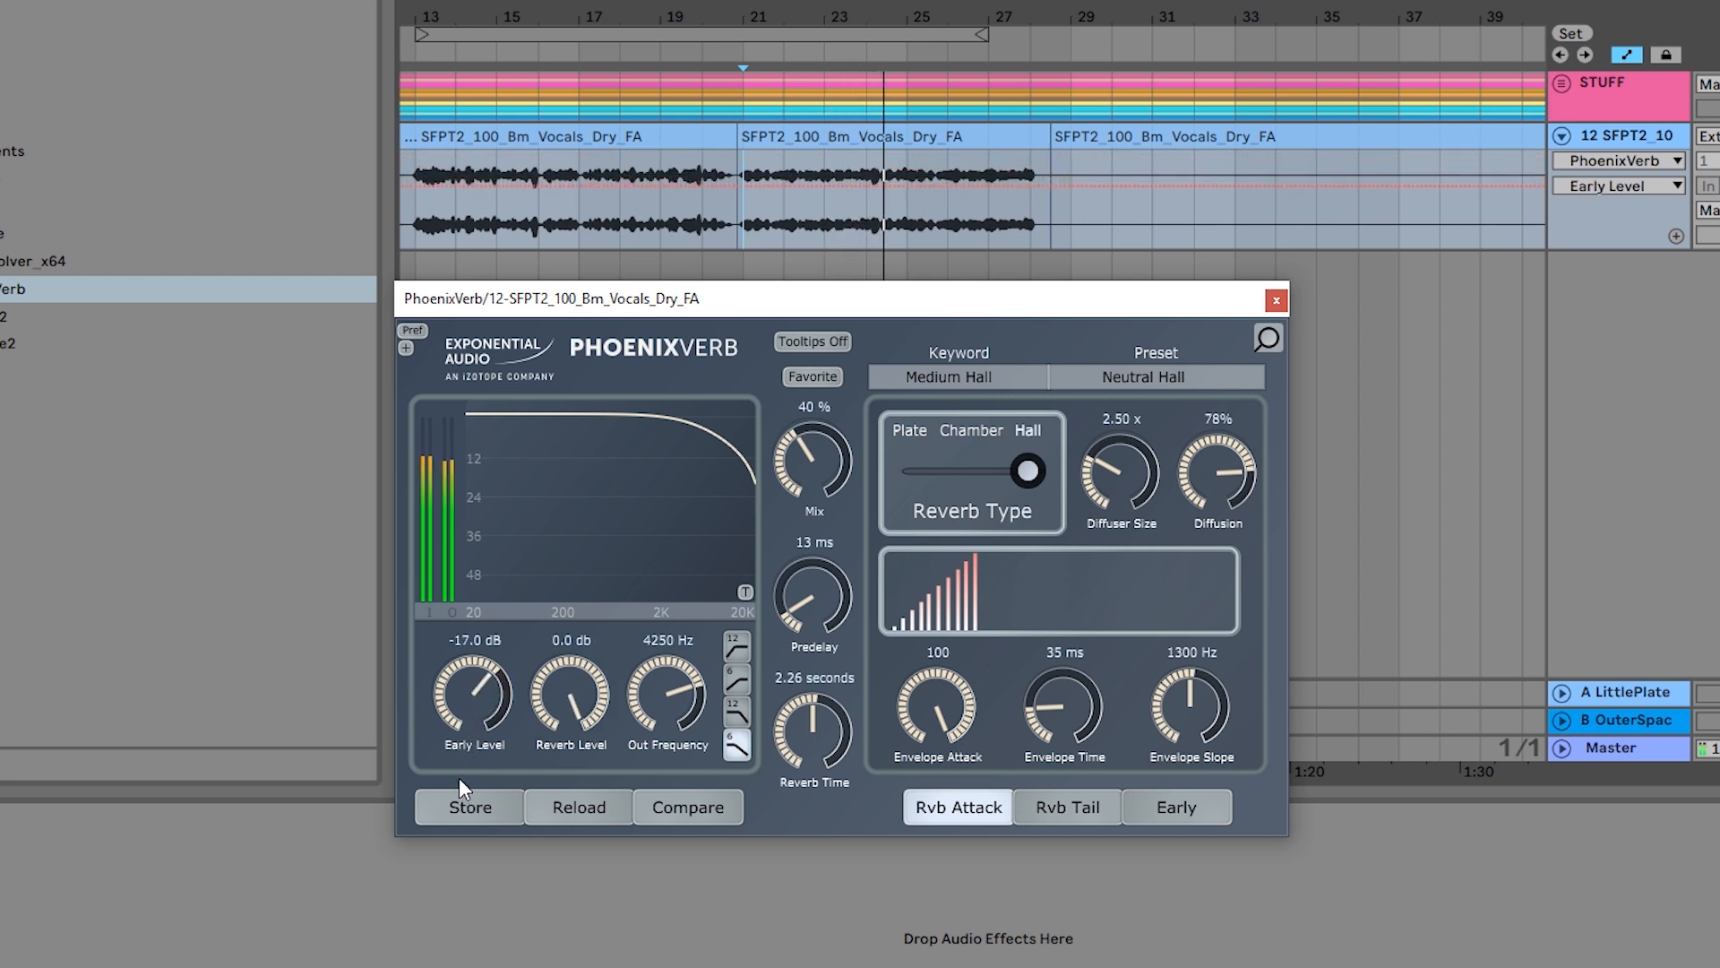
left_click_drag(460, 705, 459, 713)
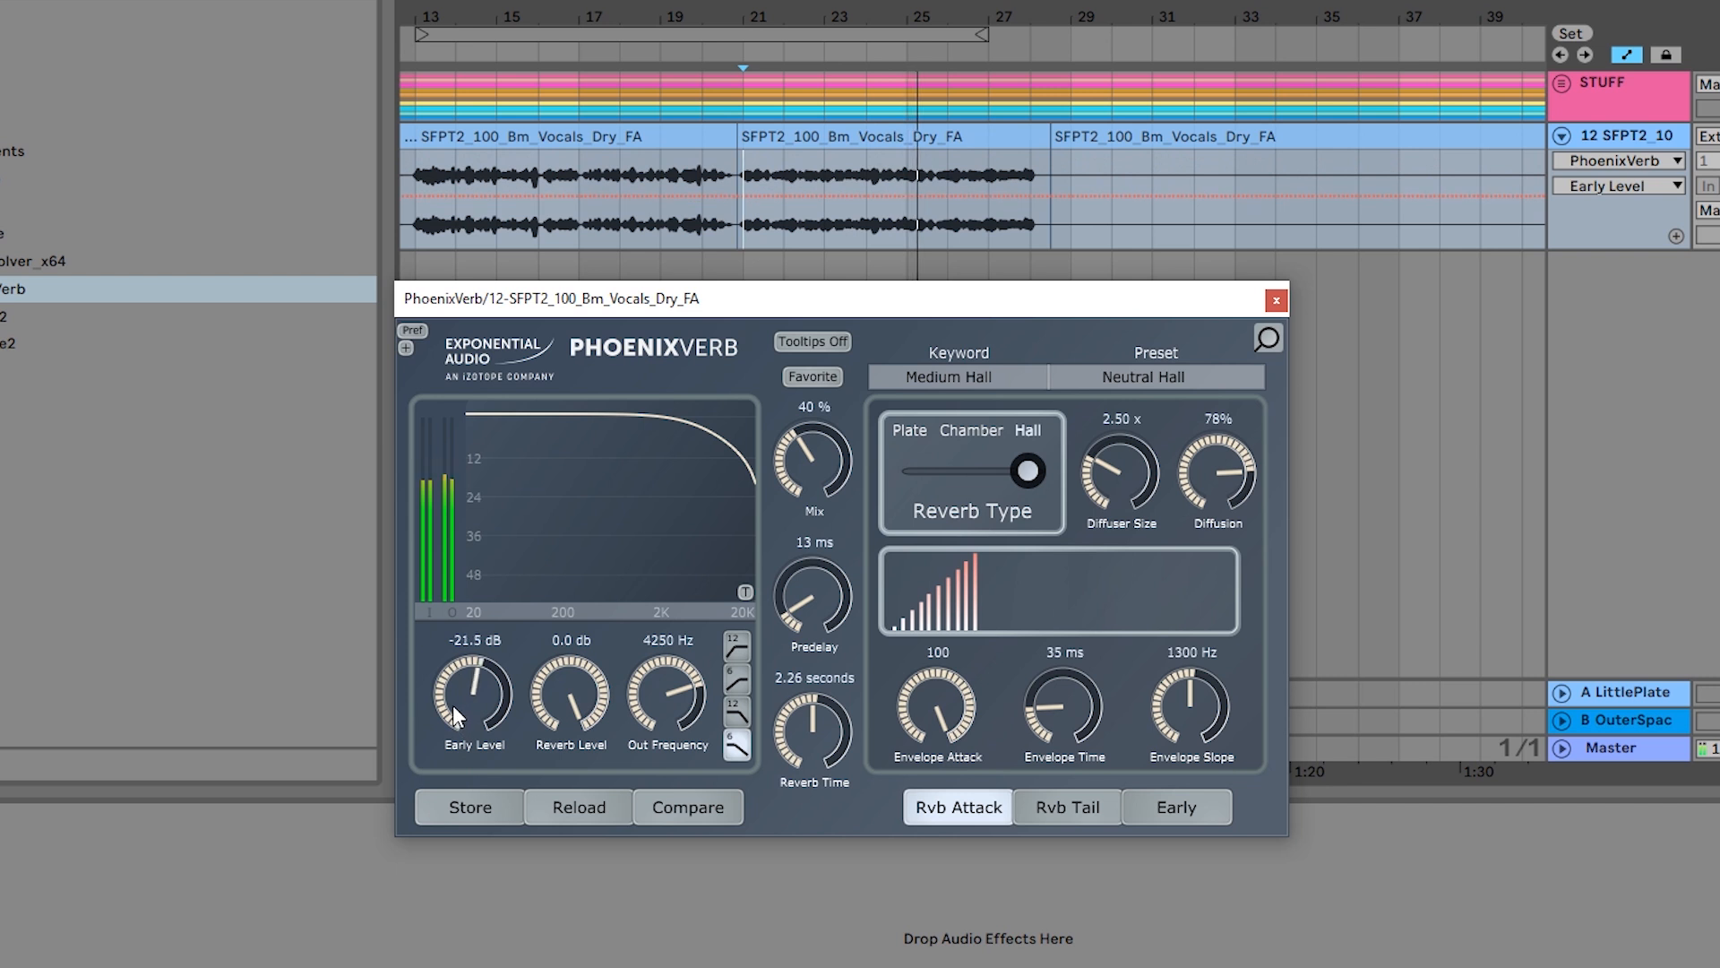
left_click_drag(532, 672, 533, 696)
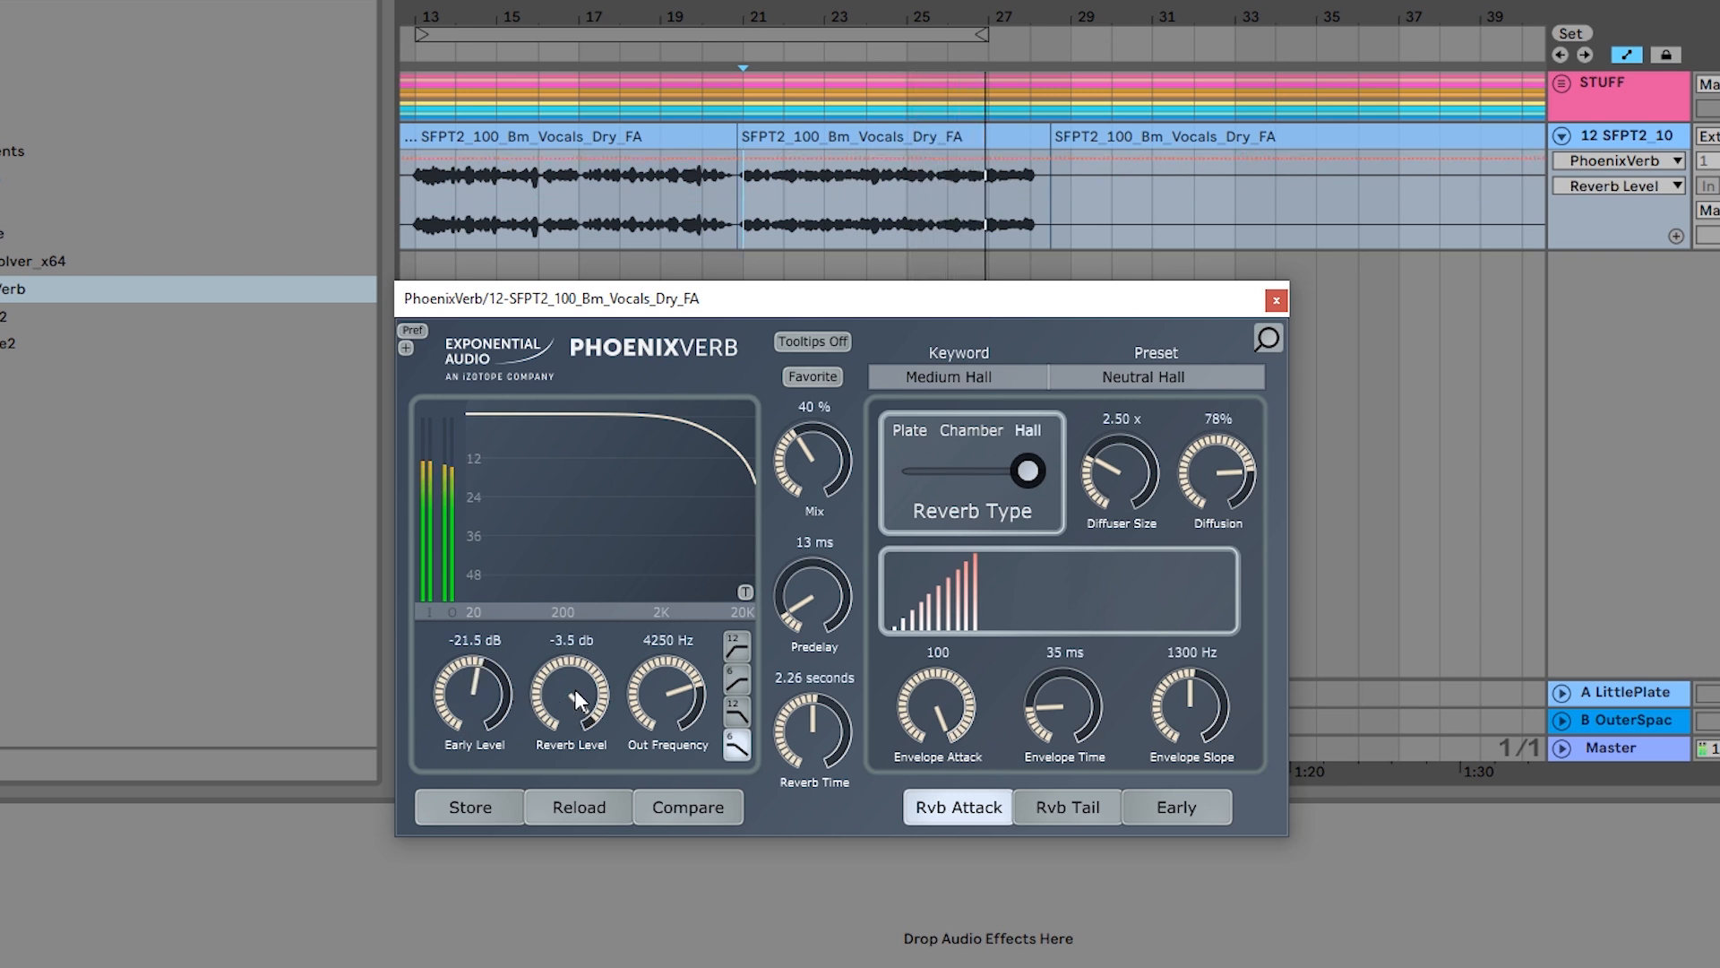
In the reverb tail settings, adjust Reverb Size to 25.0 meters and Reverb Time to 2.76 seconds while auditioning the vocals.
left_click(1053, 808)
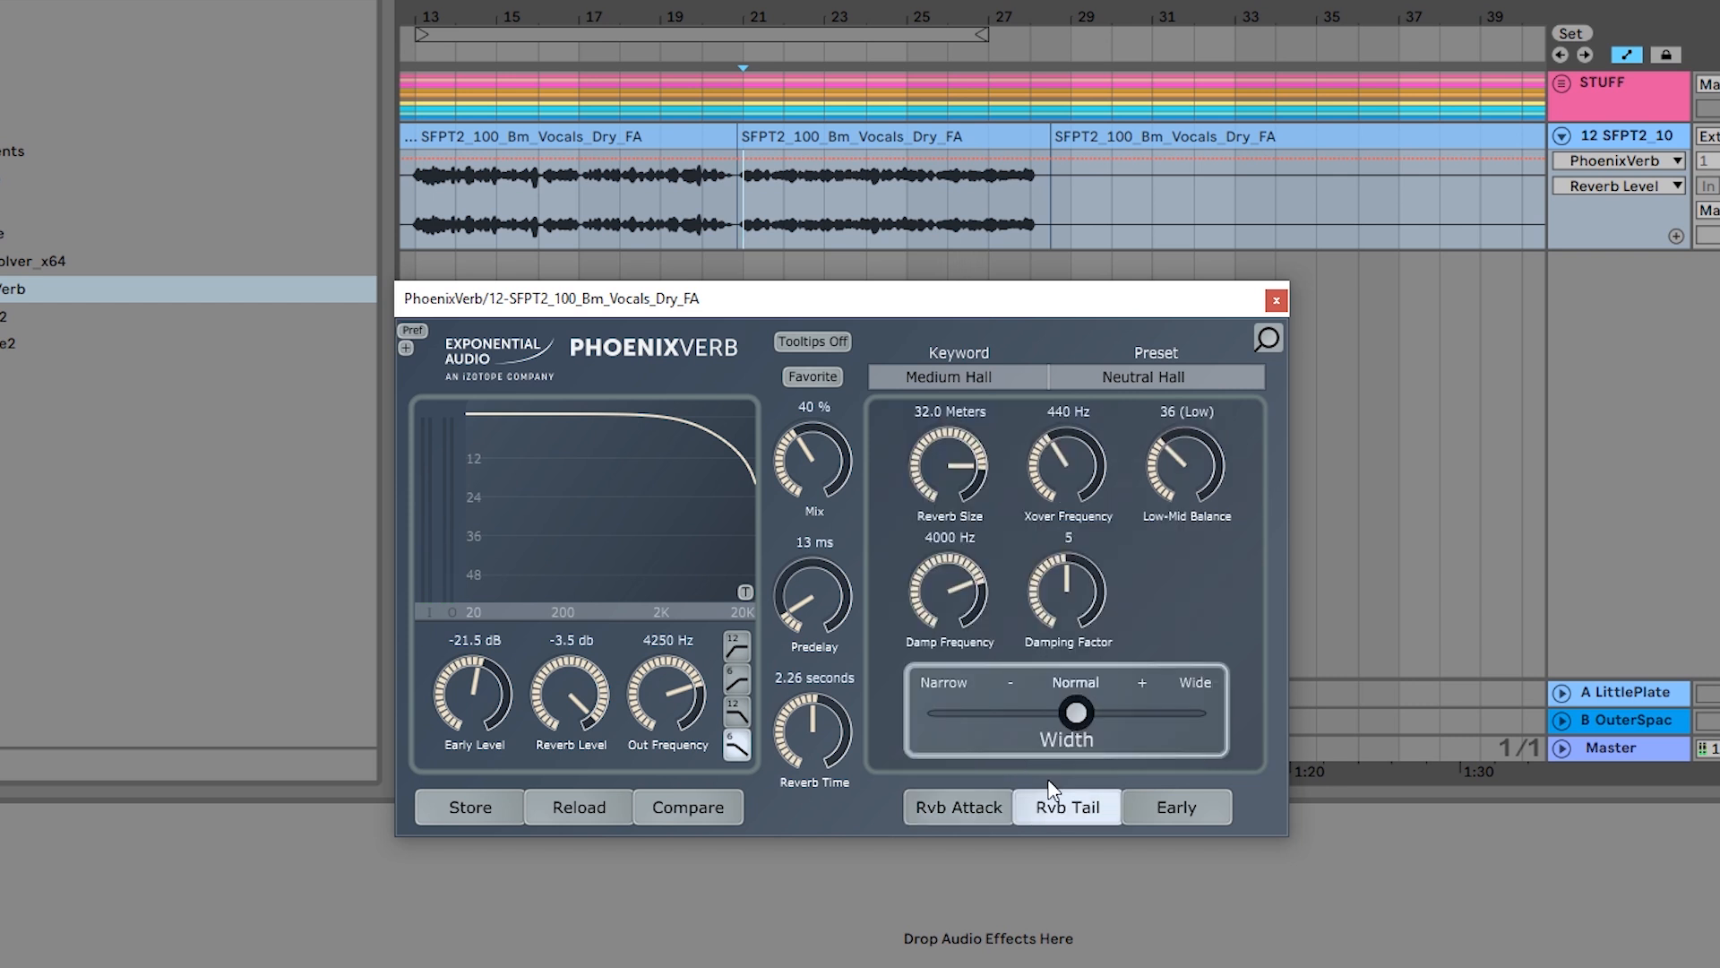
left_click_drag(943, 470, 940, 453)
left_click_drag(839, 734, 835, 689)
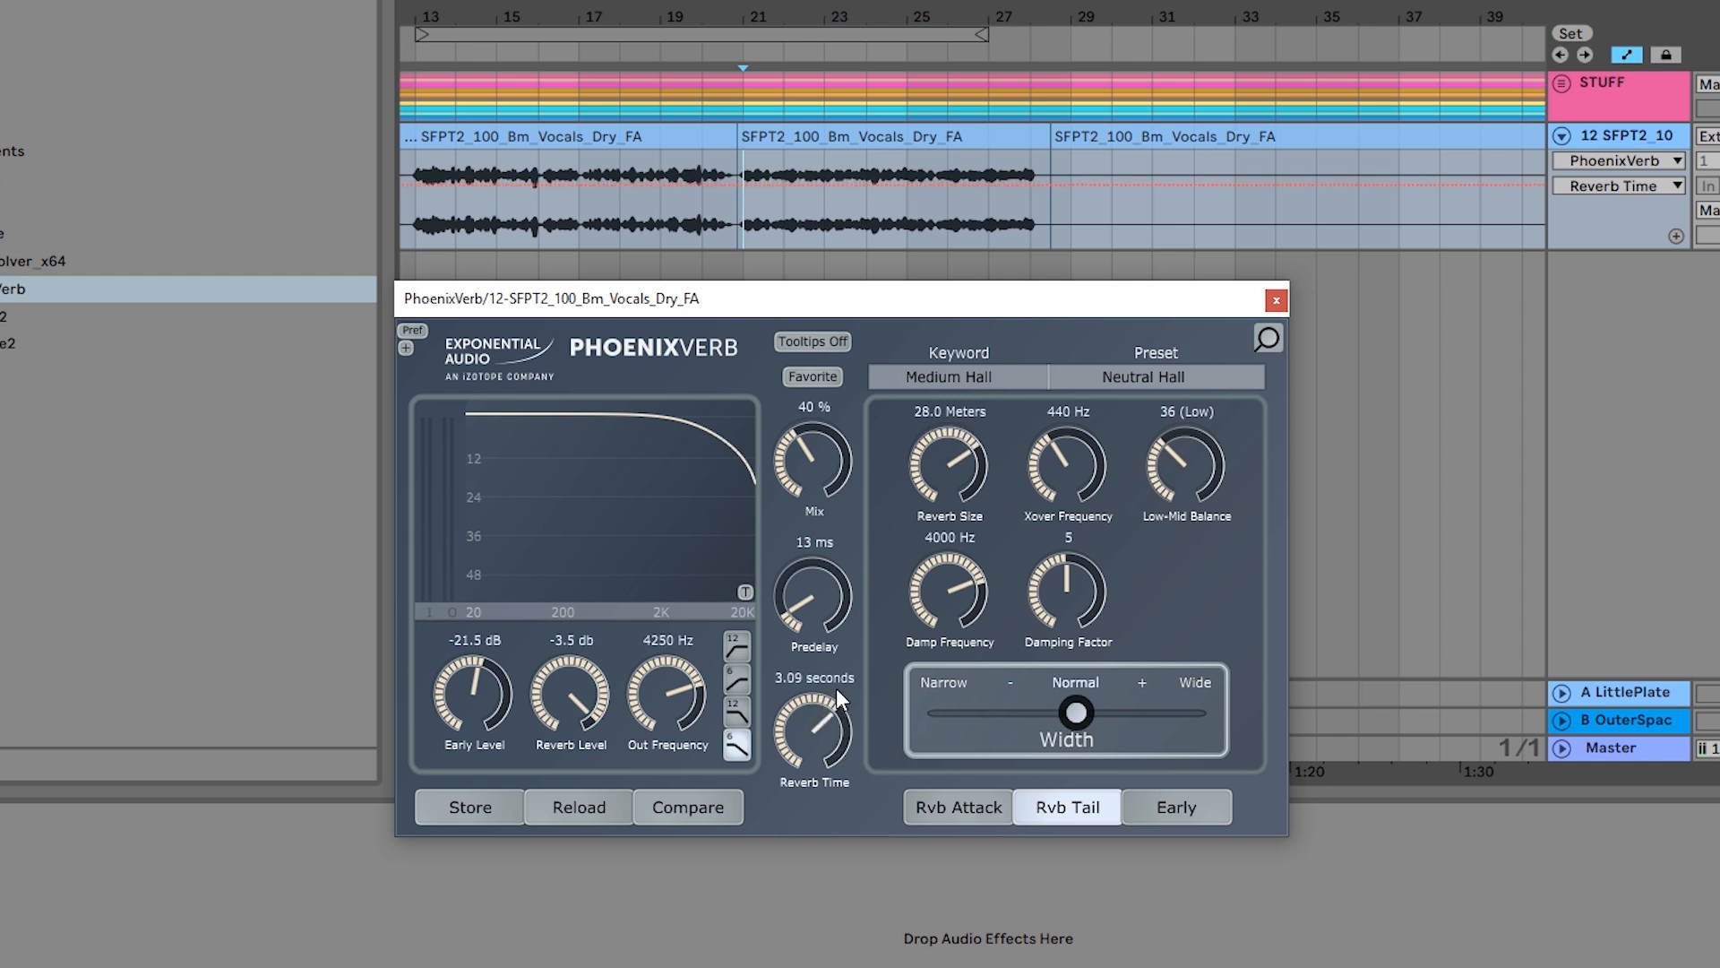
key("space")
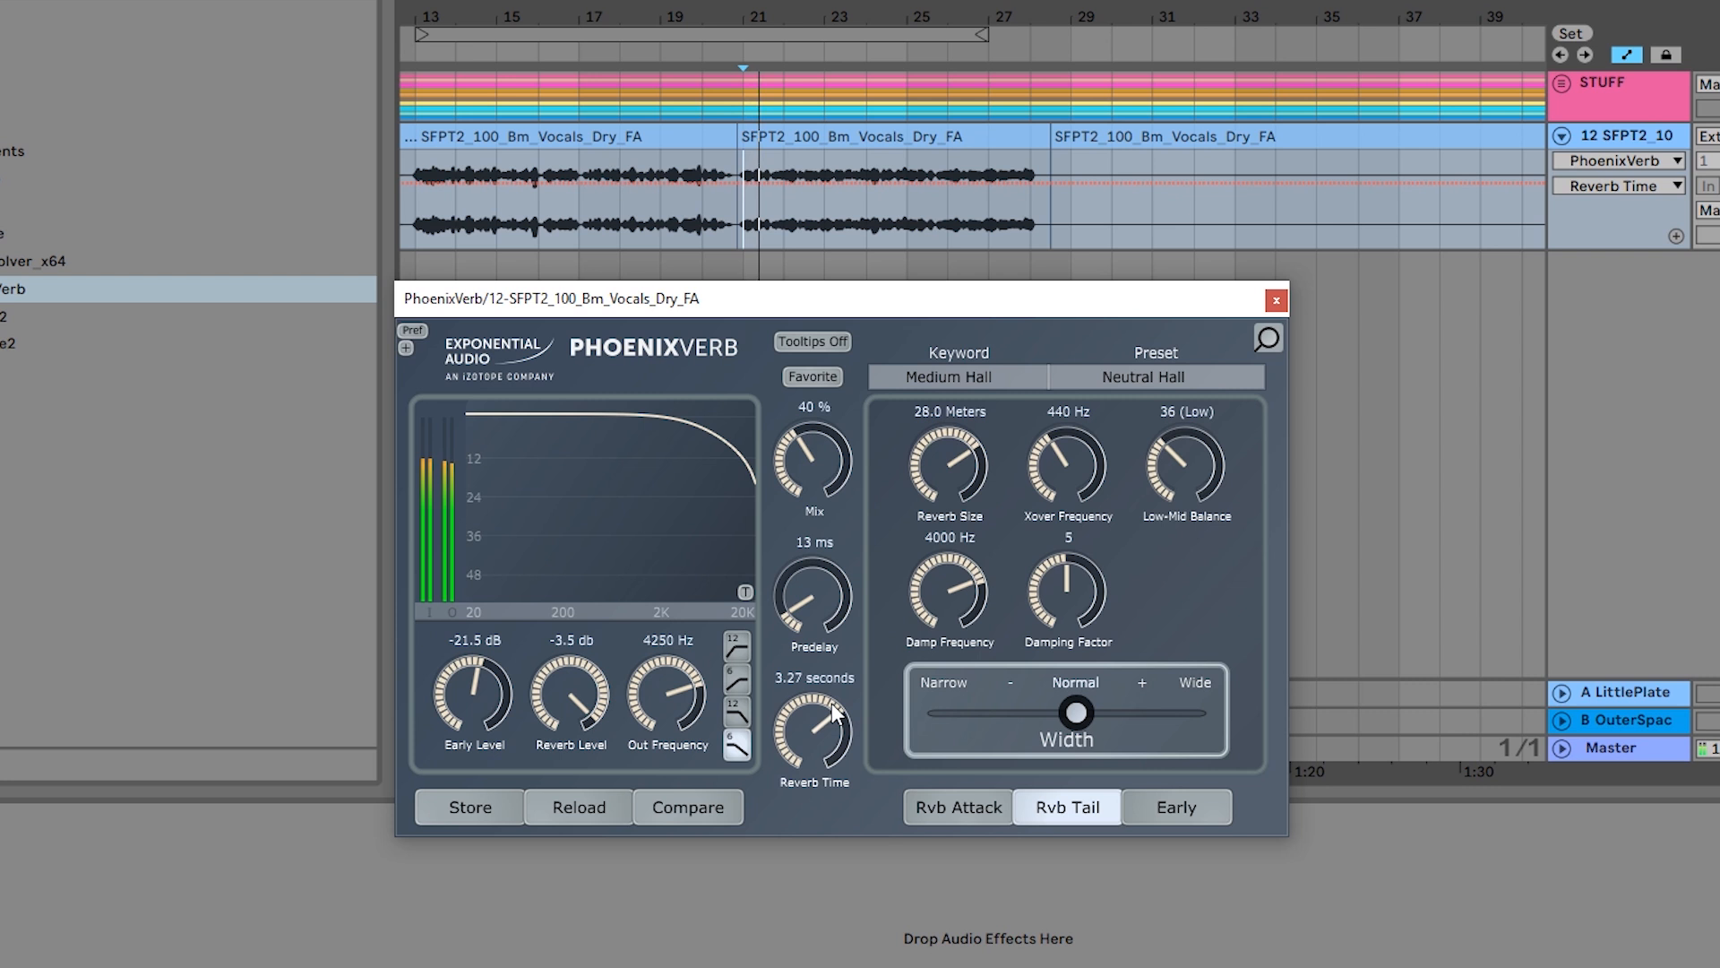
left_click_drag(948, 459, 944, 485)
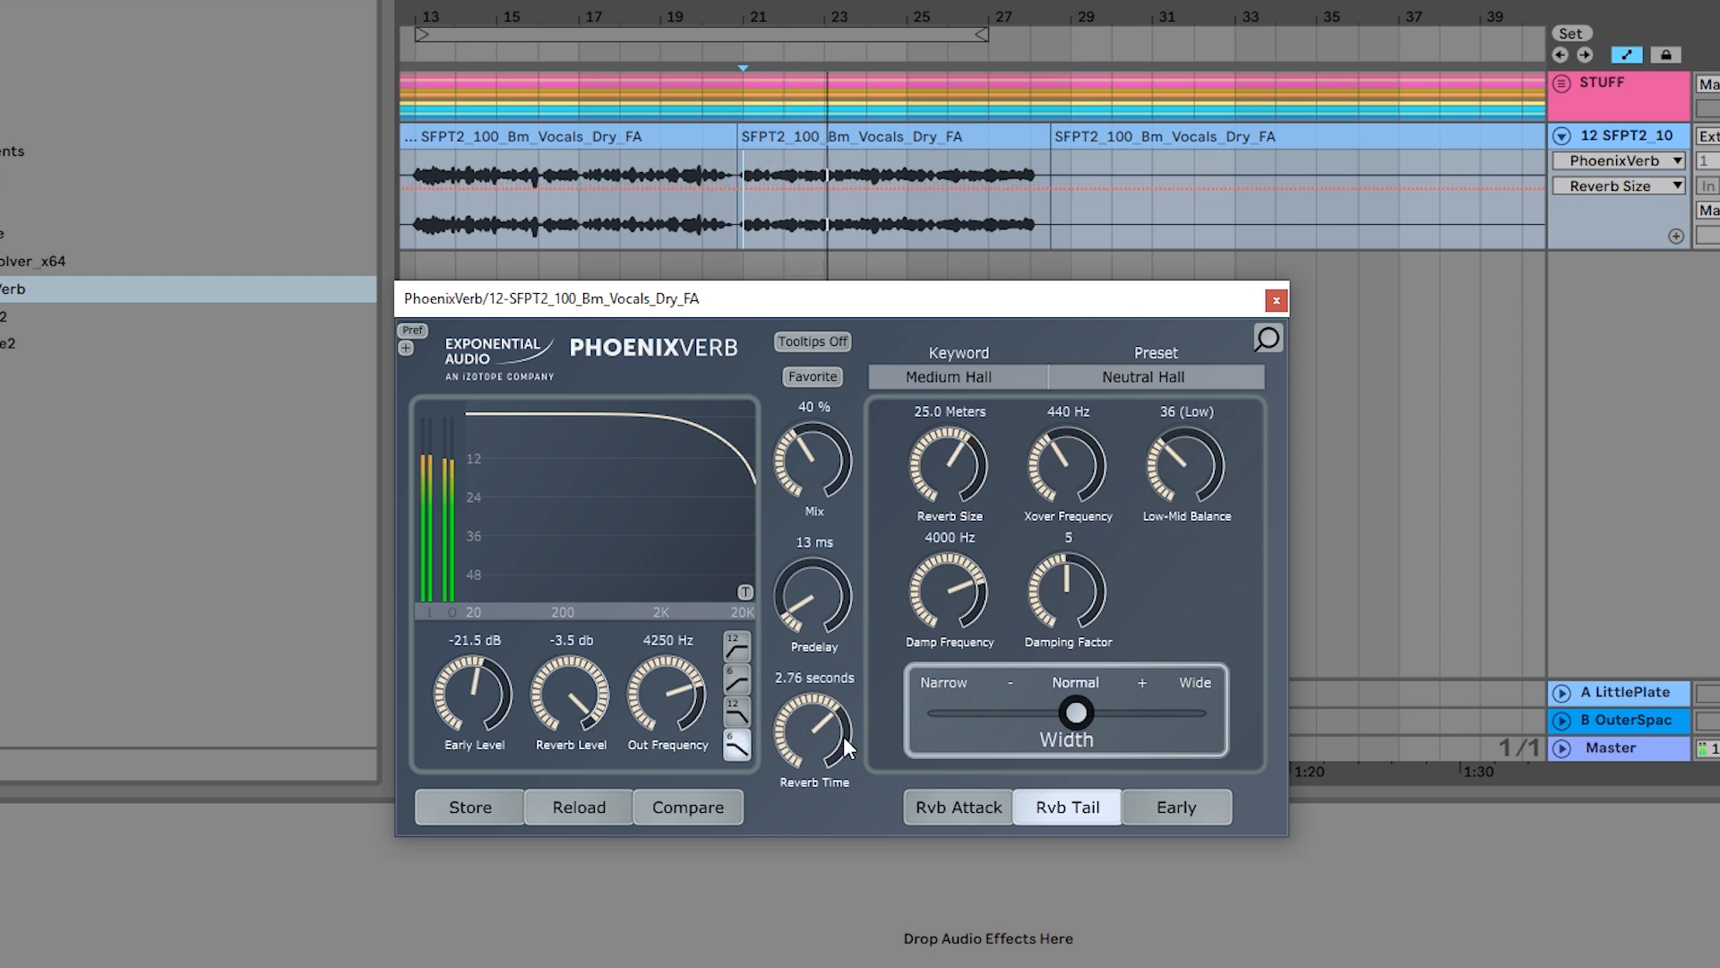
key("space")
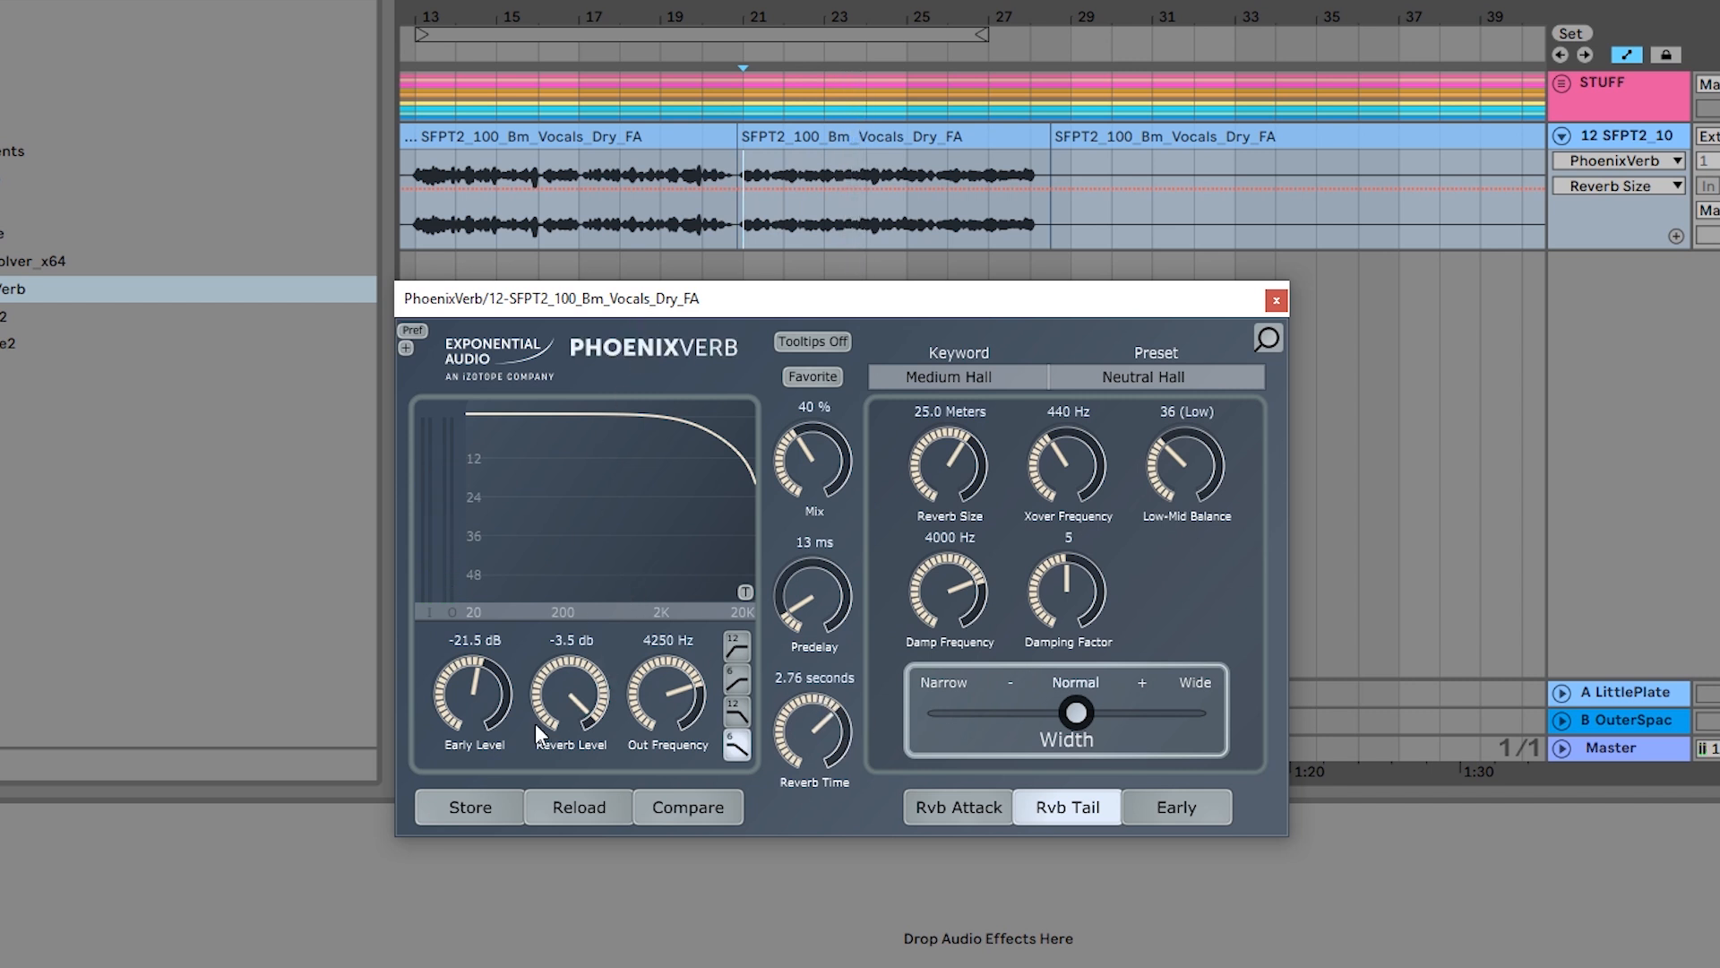
Automate Early Level on the vocal track to rise to -2.0 dB at bar 21 and hold that level onward.
left_click(480, 688)
left_click_drag(754, 184, 759, 149)
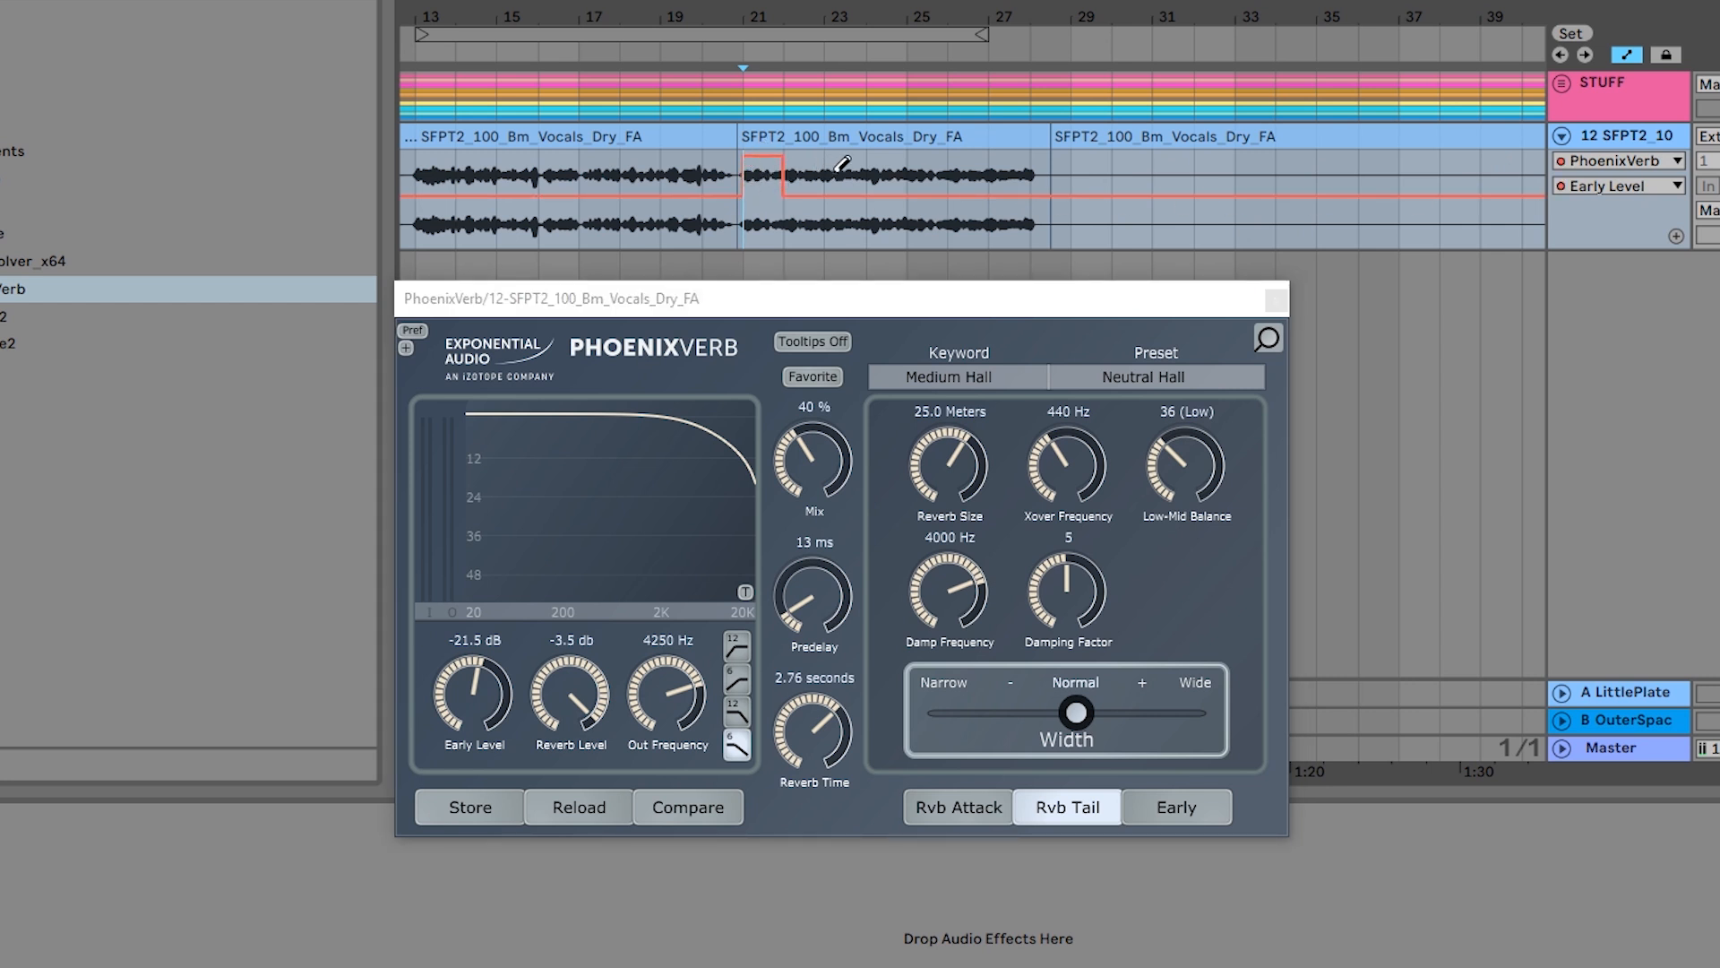
left_click(784, 197)
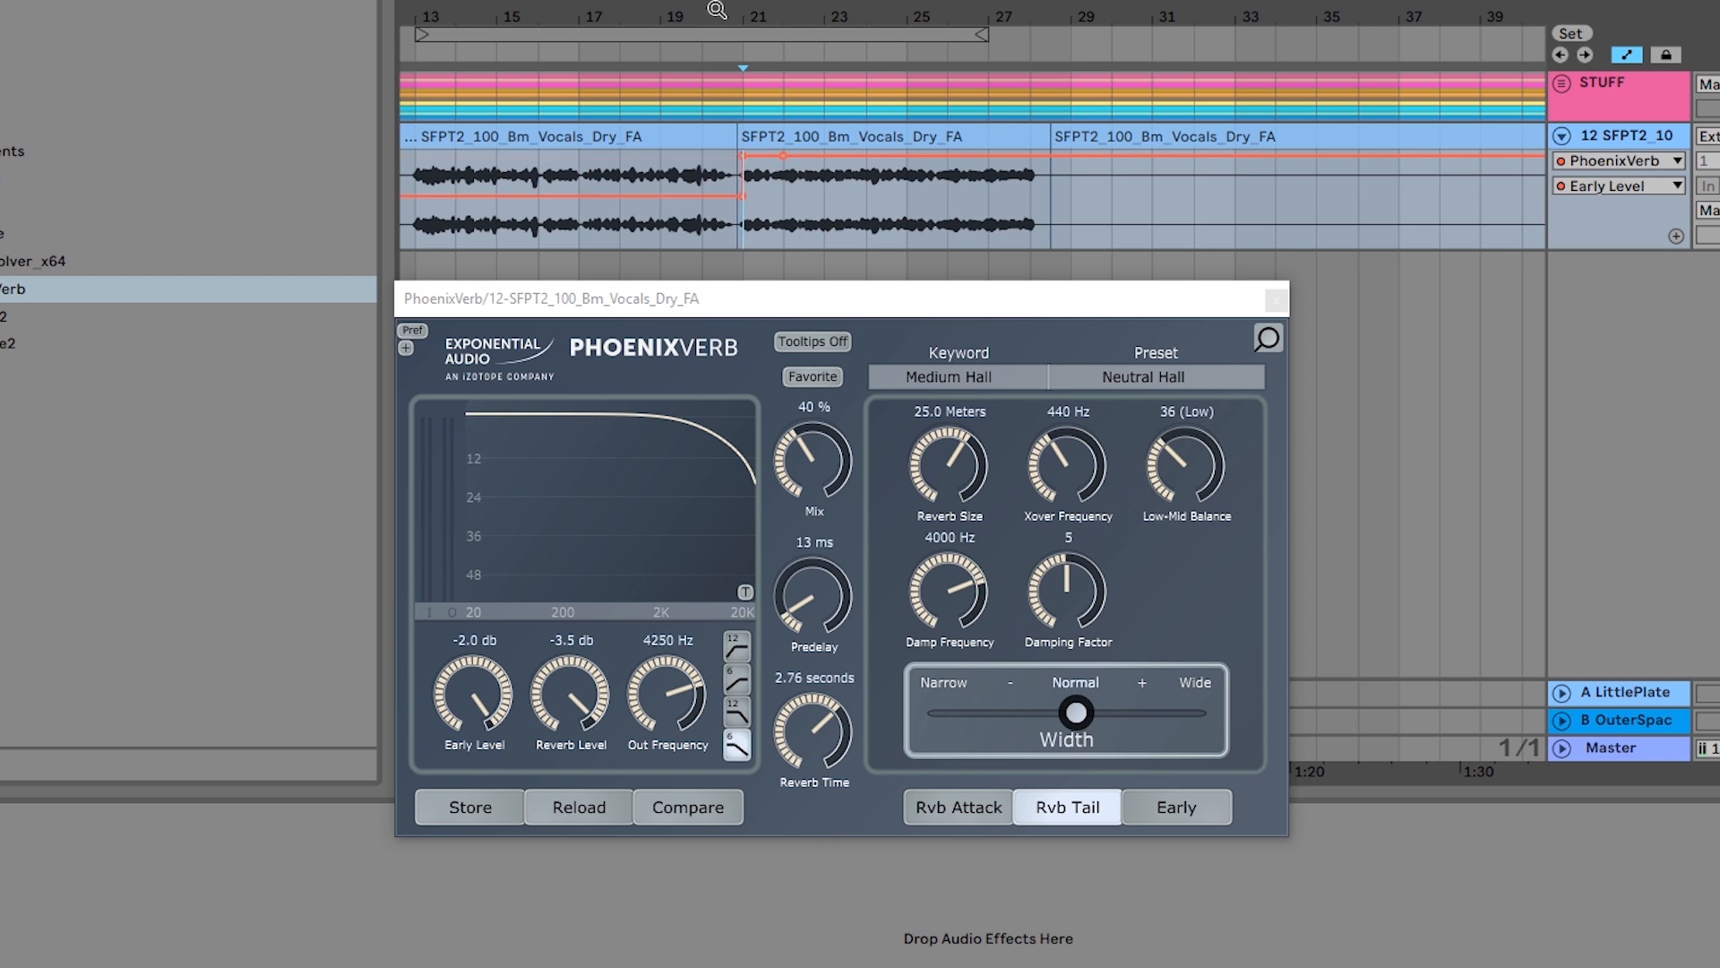
Turn the Early Level jump into a ramp starting about one beat before bar 21, and play through the transition.
left_click_drag(713, 18, 800, 101)
left_click_drag(809, 196, 773, 196)
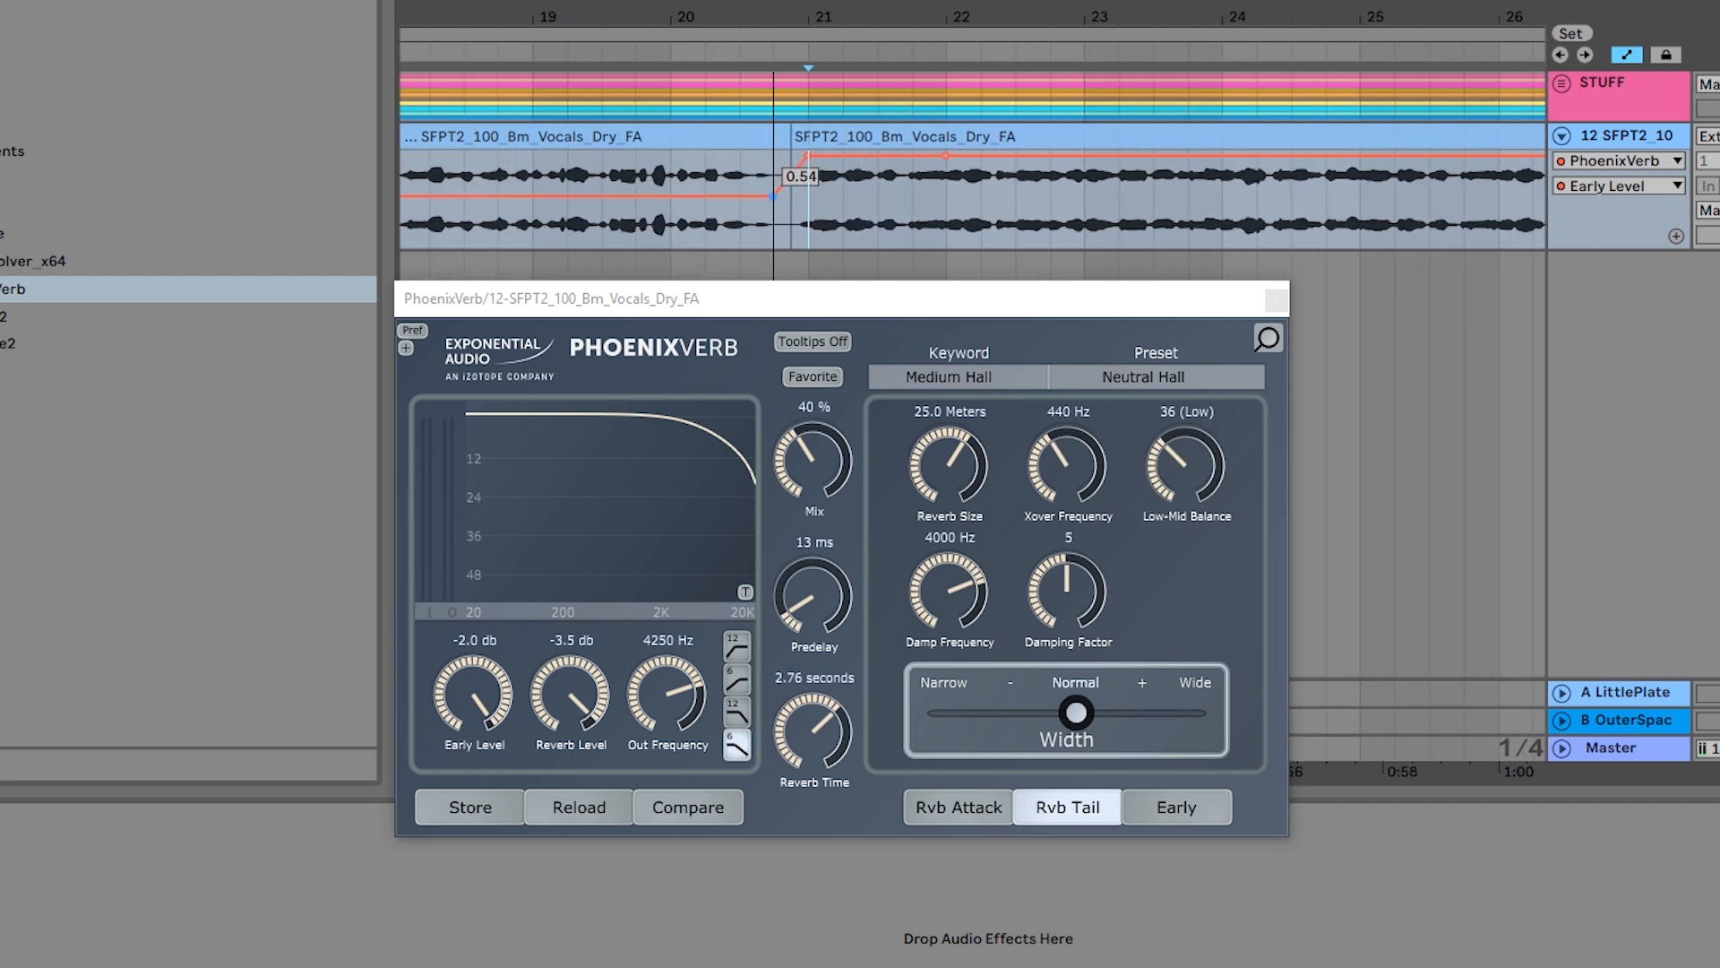
left_click(457, 51)
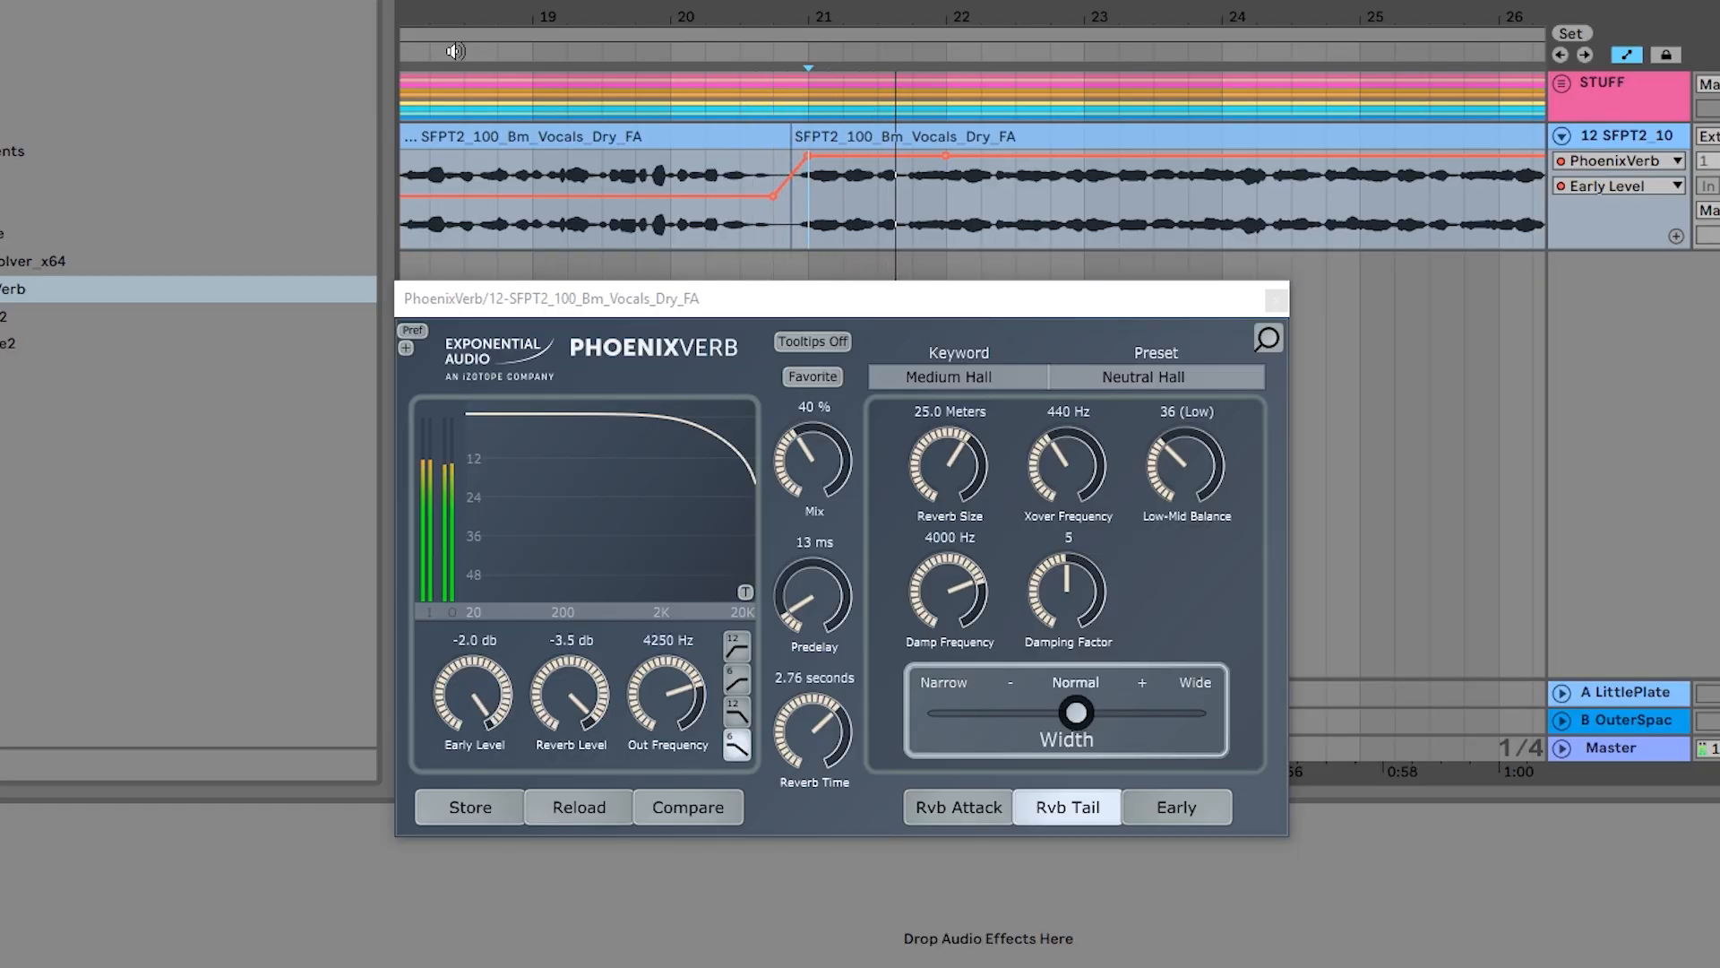
left_click_drag(943, 36, 942, 9)
key("space")
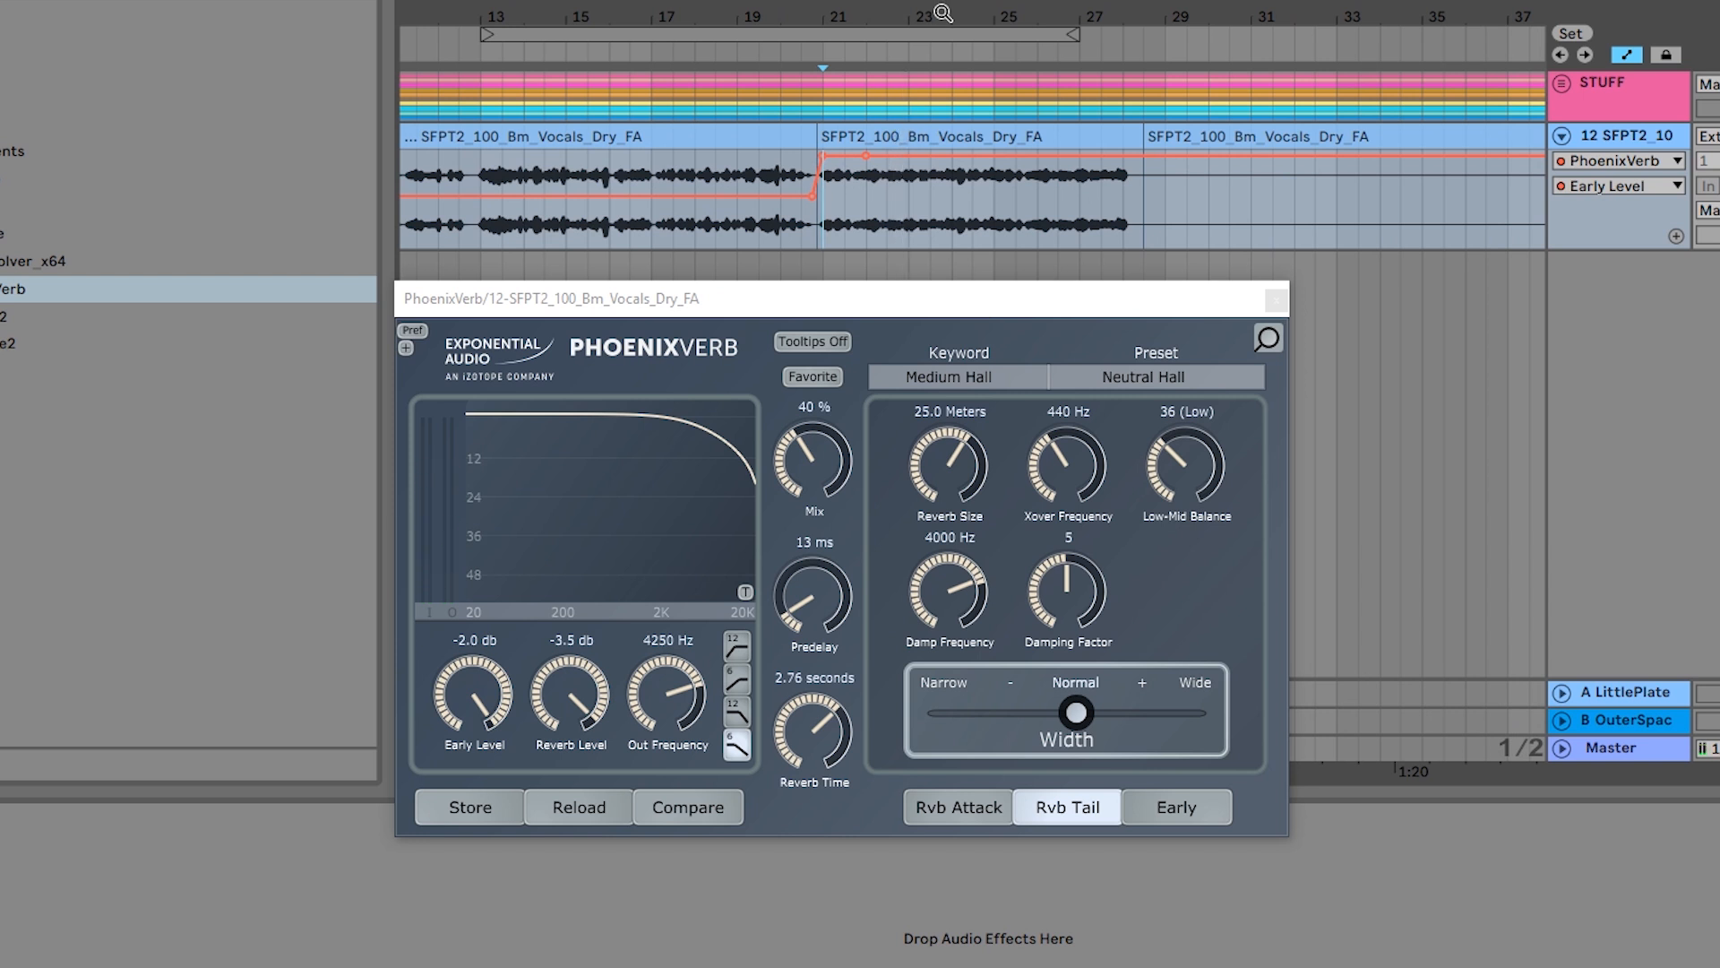
Compare the vocals around bars 19 to 21 with PhoenixVerb bypassed and re-enabled.
left_click(0, 824)
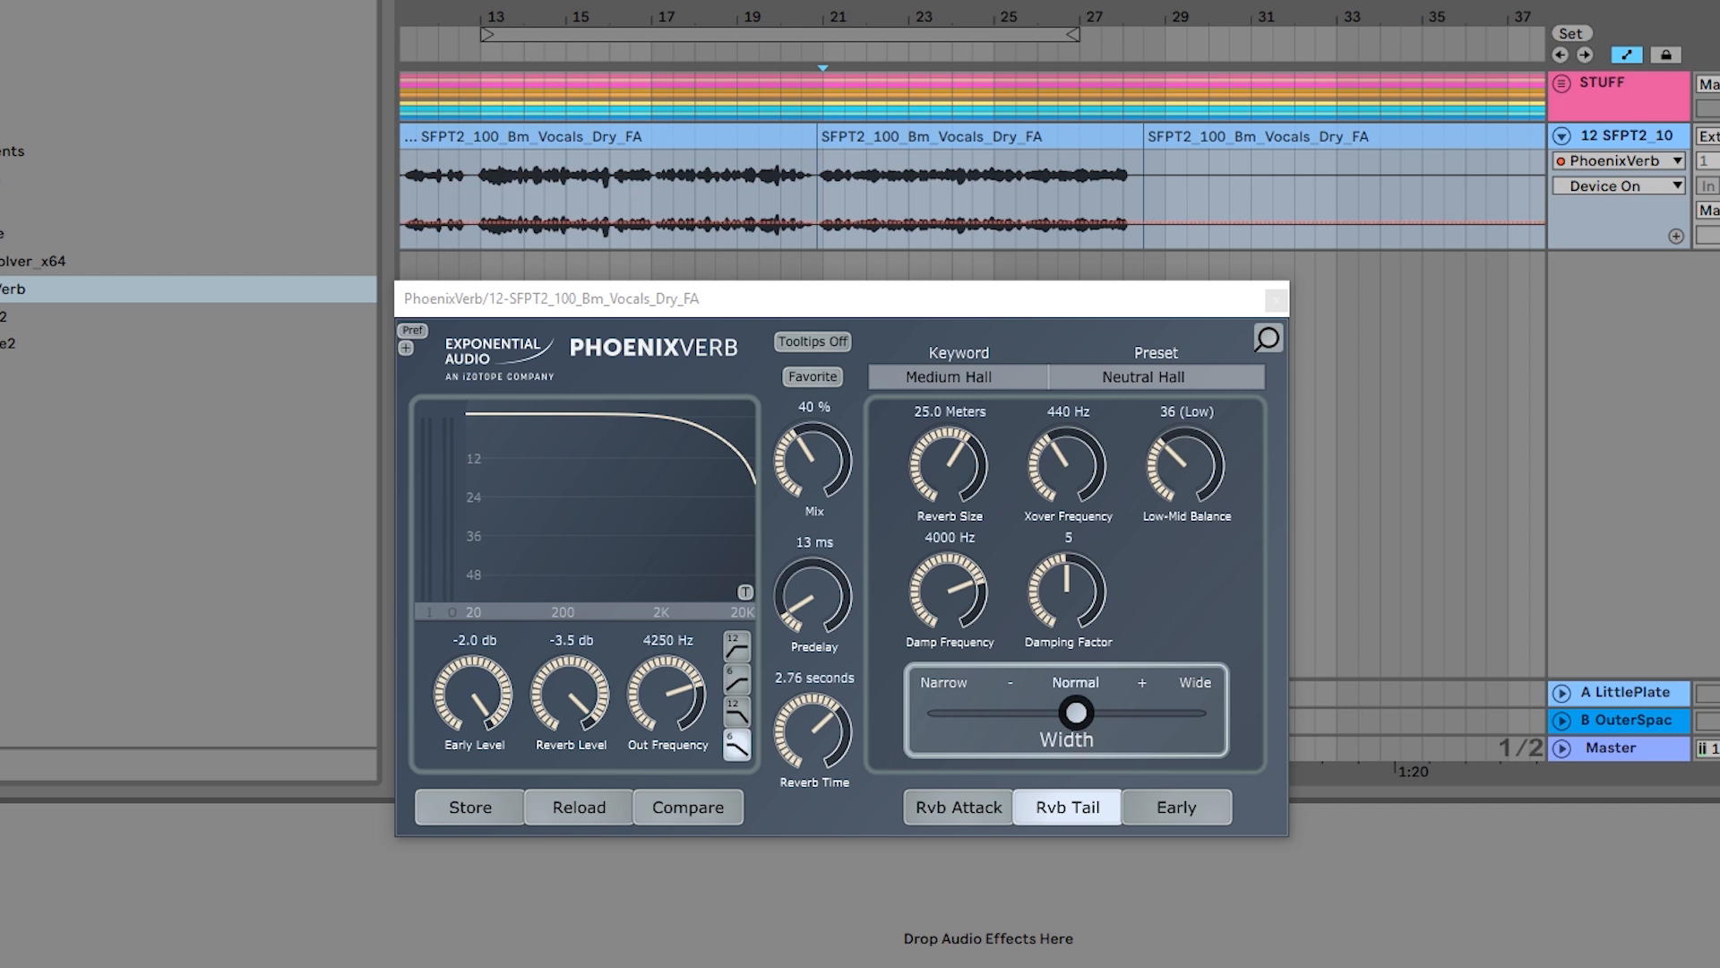
left_click(749, 52)
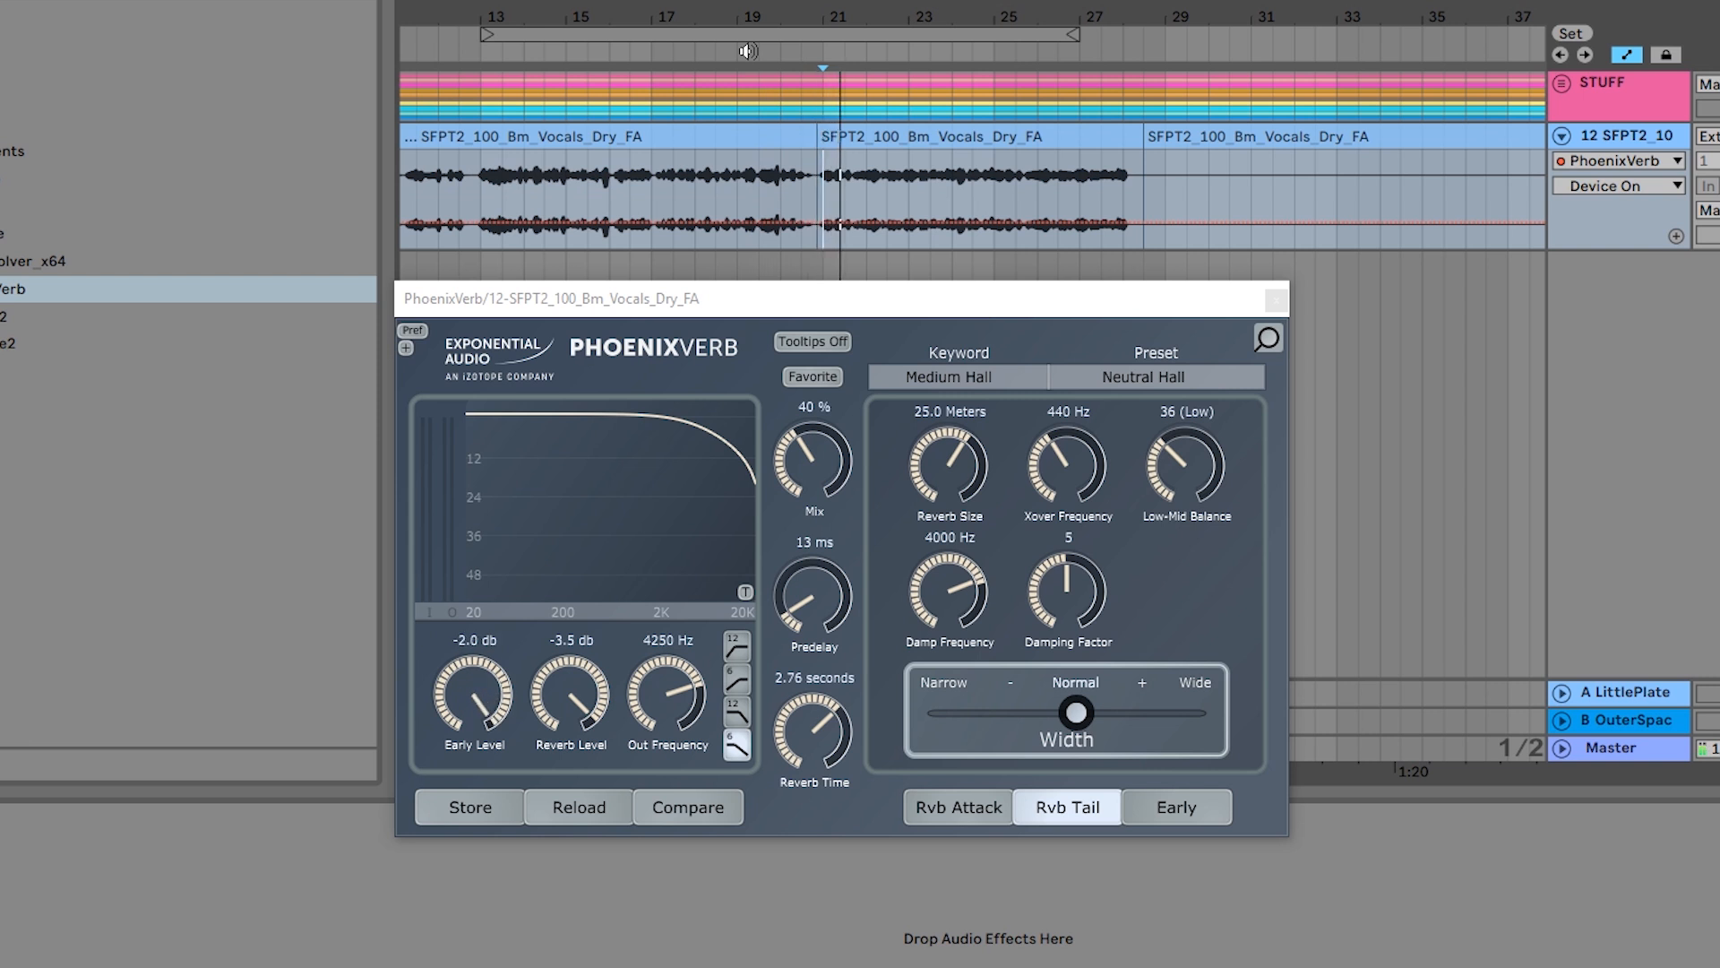
key("space")
key("0")
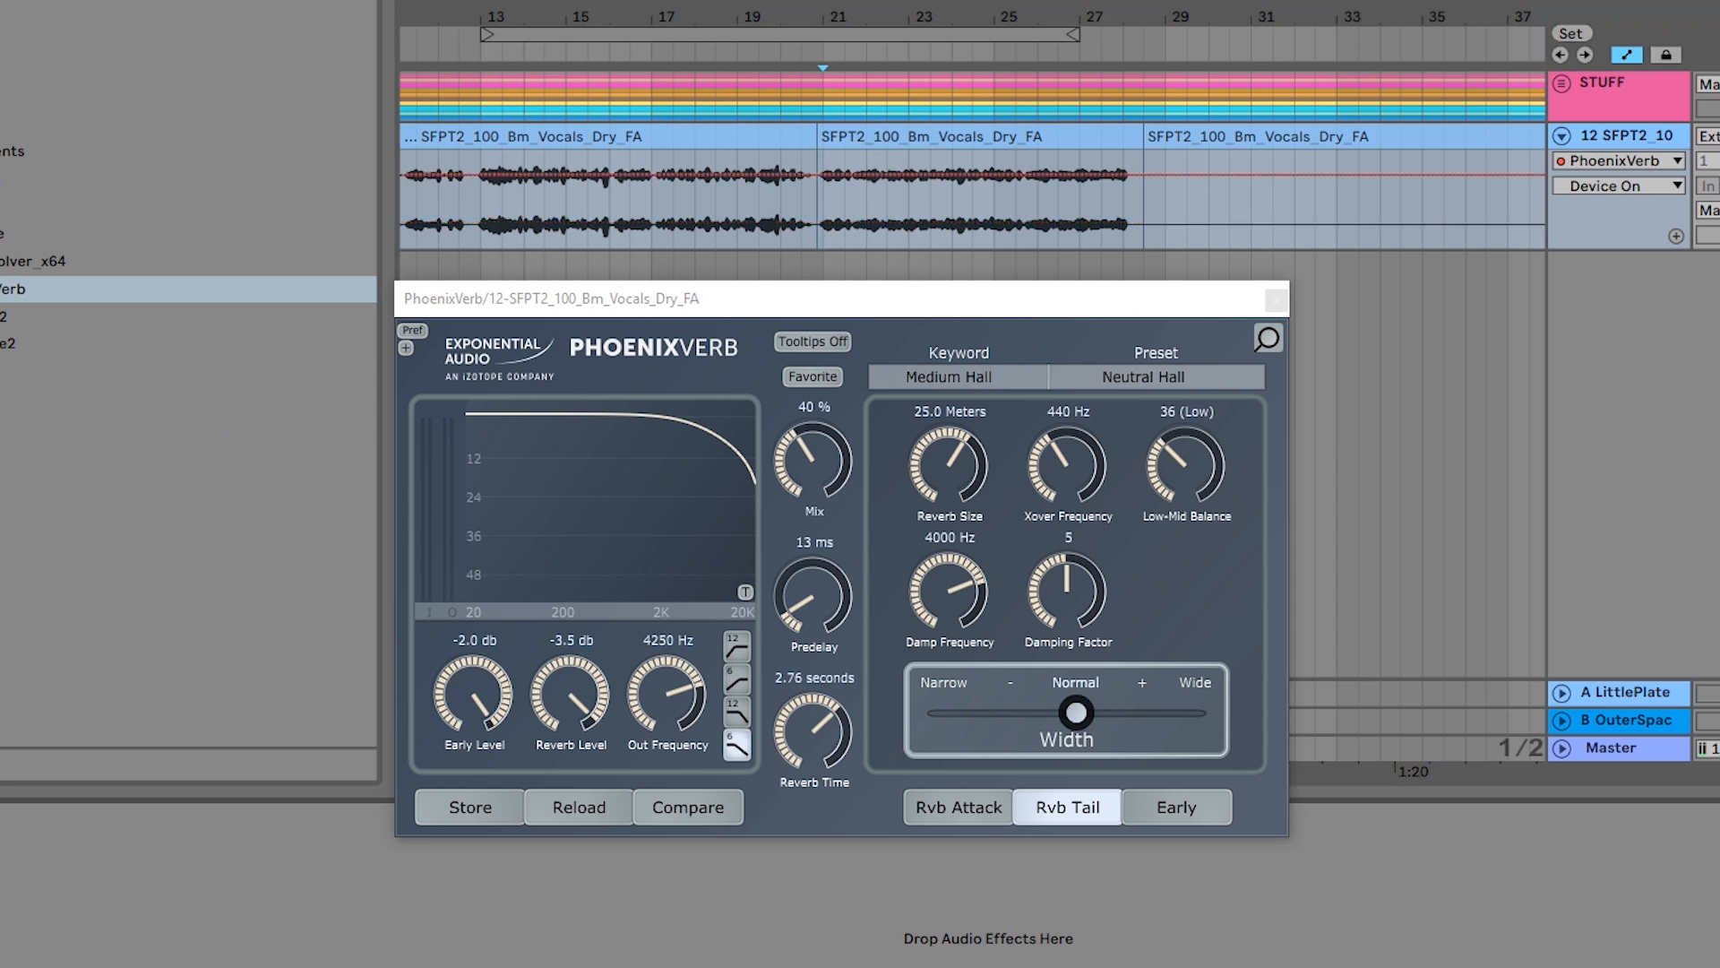
left_click(731, 57)
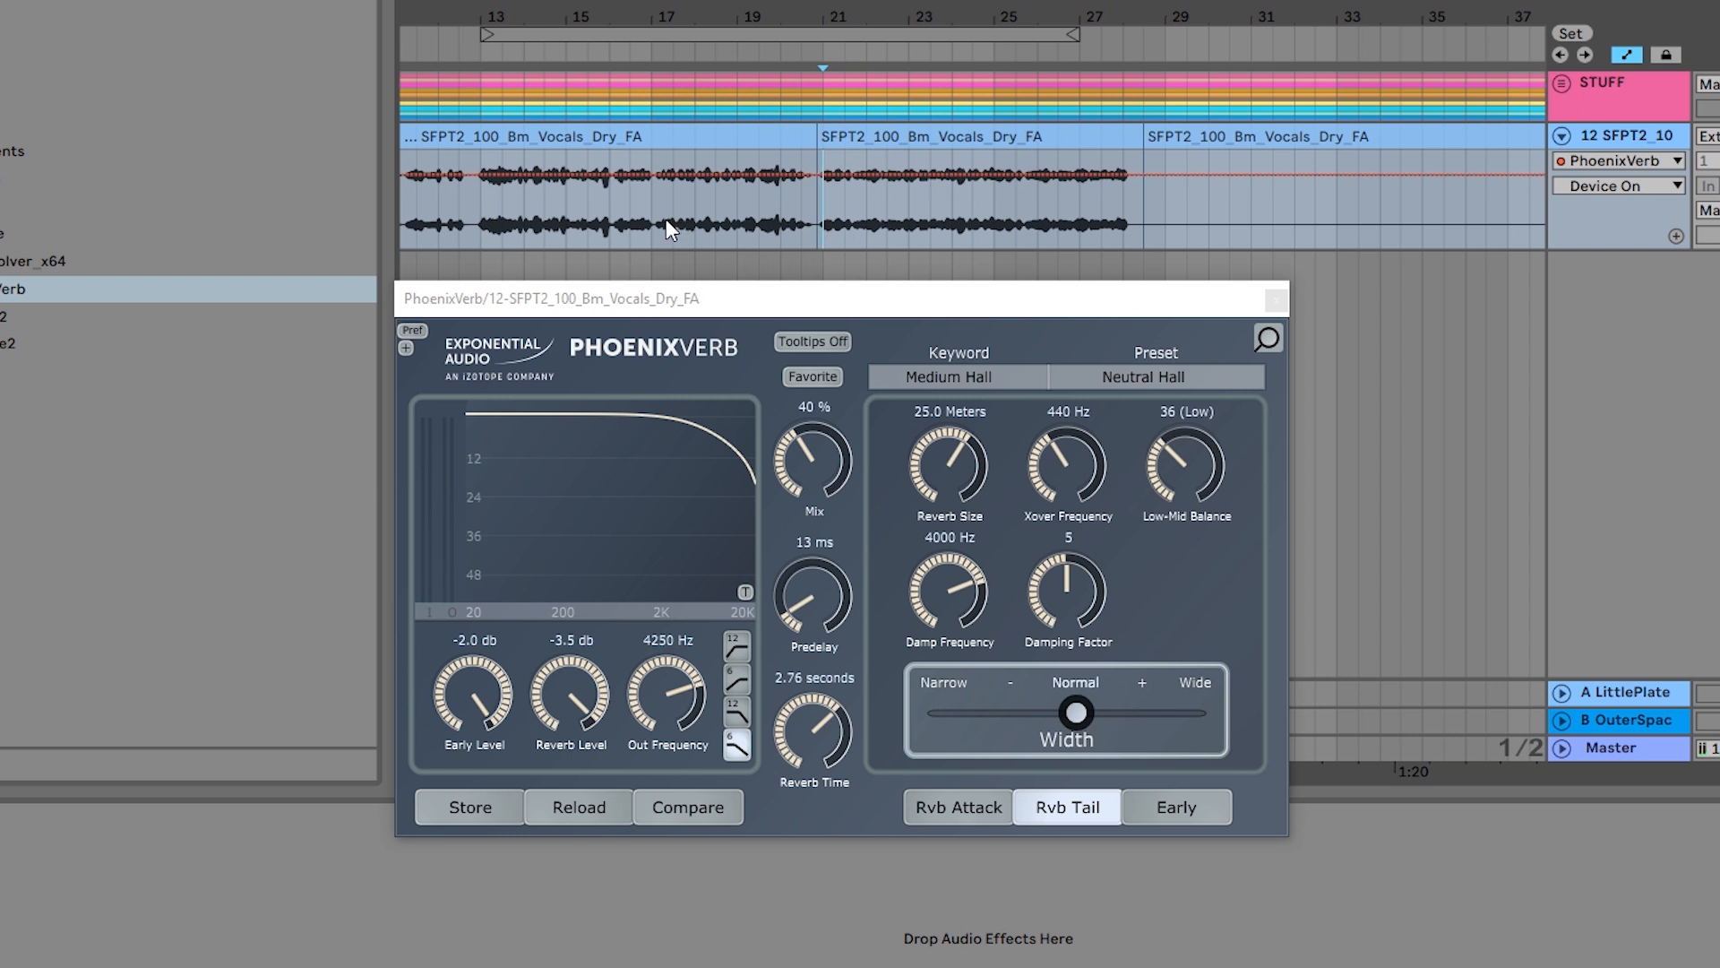
Play the vocals from bar 13 while setting Reverb Size to 22.0 meters and trying Mix at 32 % before settling on 36 %.
left_click(481, 224)
key("space")
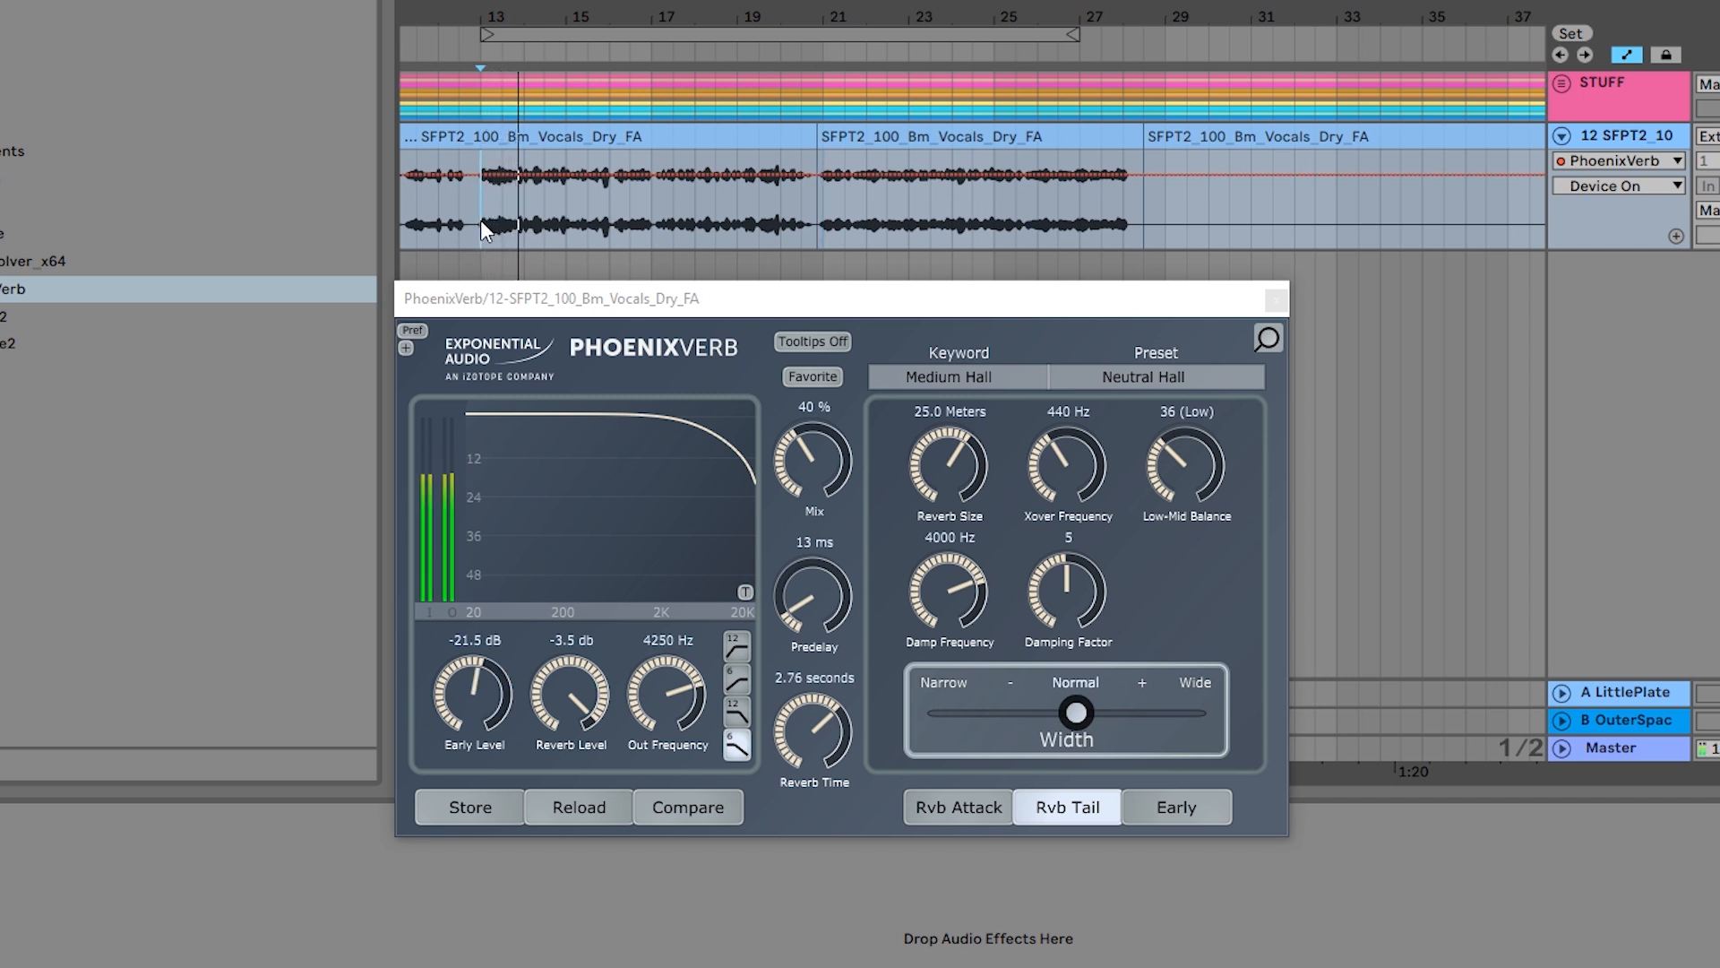
left_click_drag(823, 438, 797, 465)
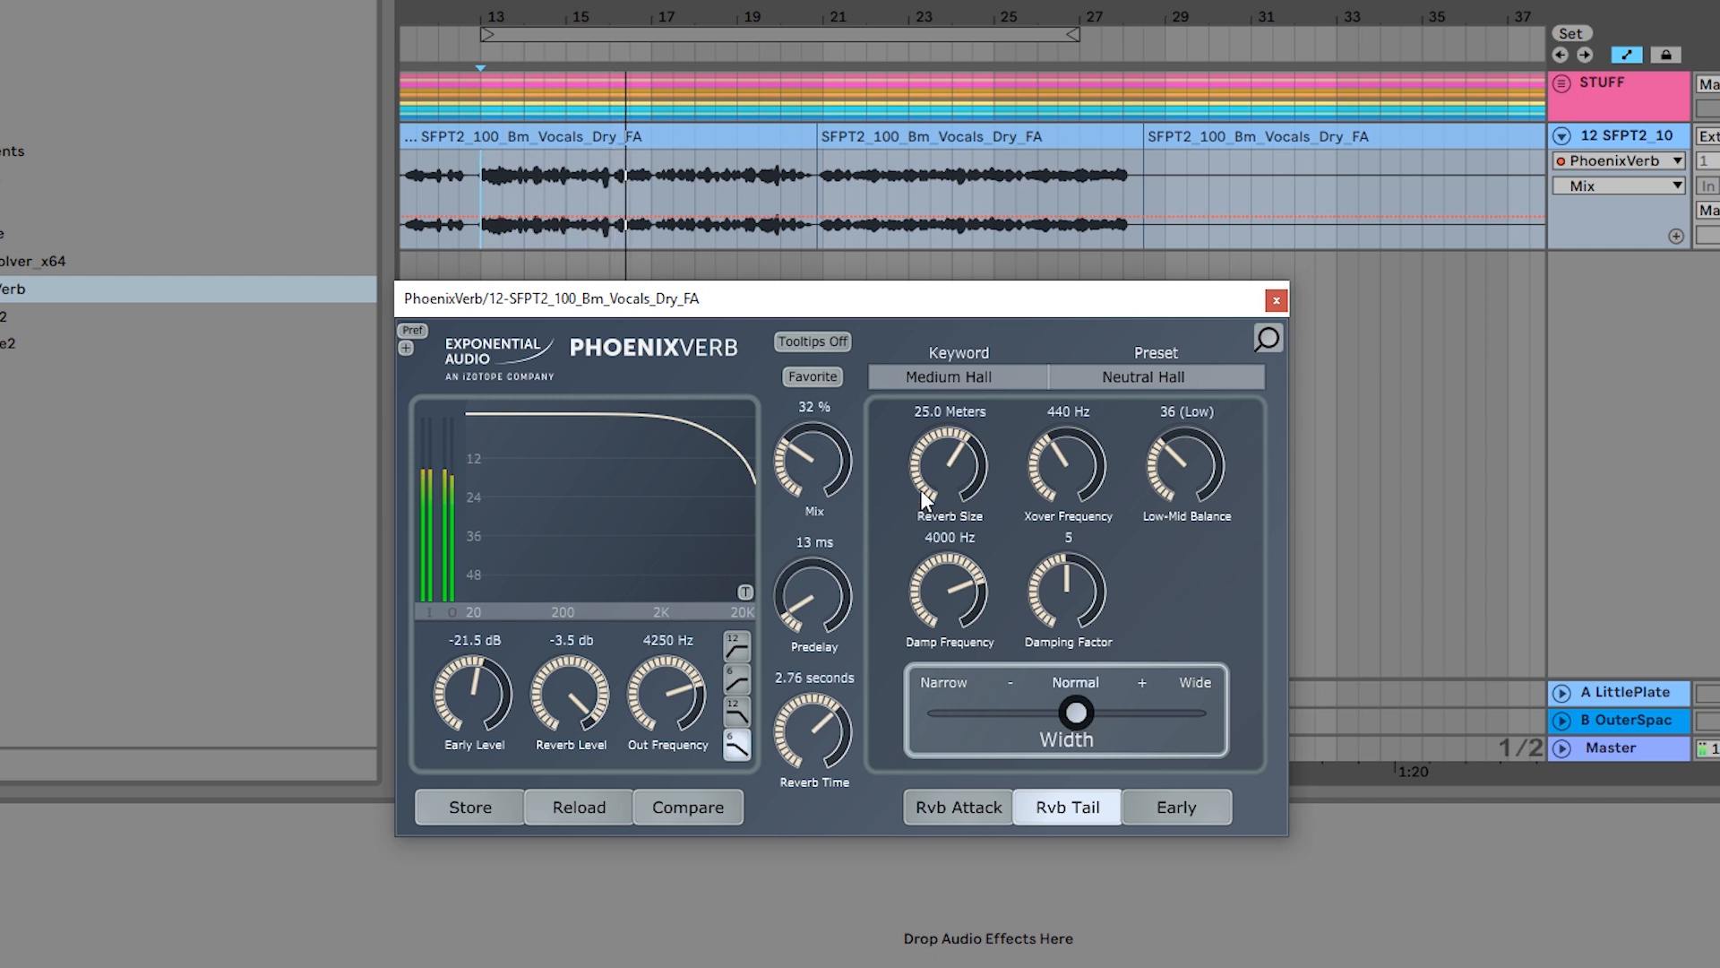
left_click_drag(937, 452, 928, 475)
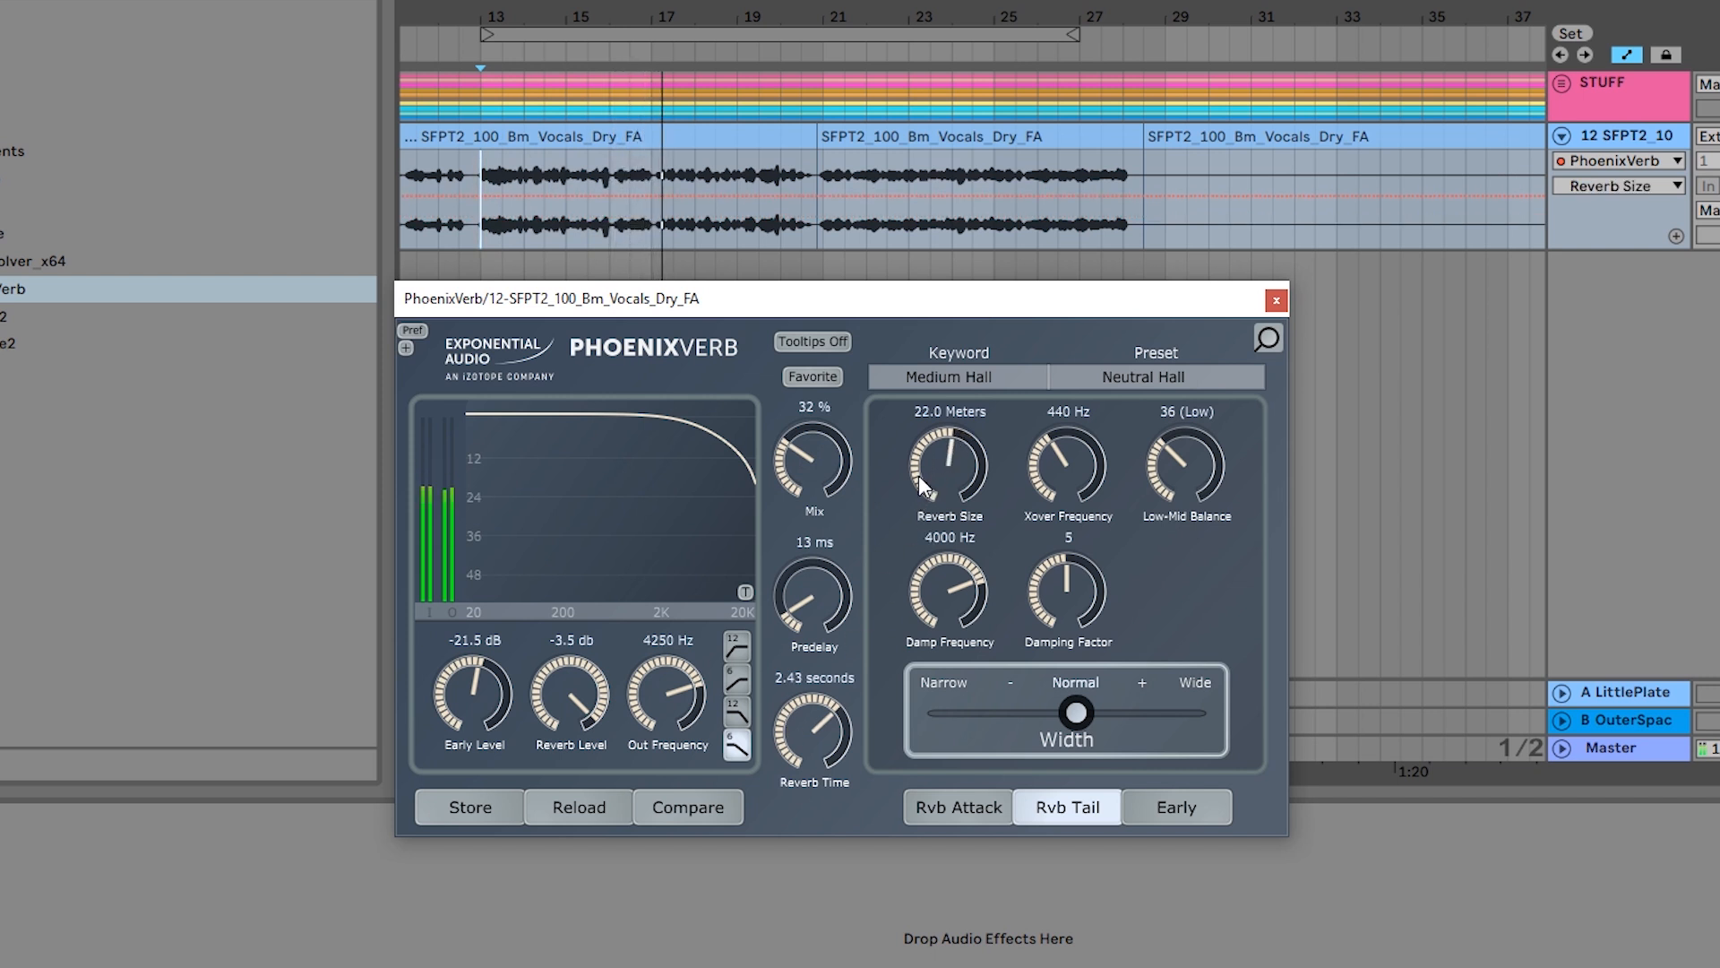
left_click_drag(793, 460, 797, 449)
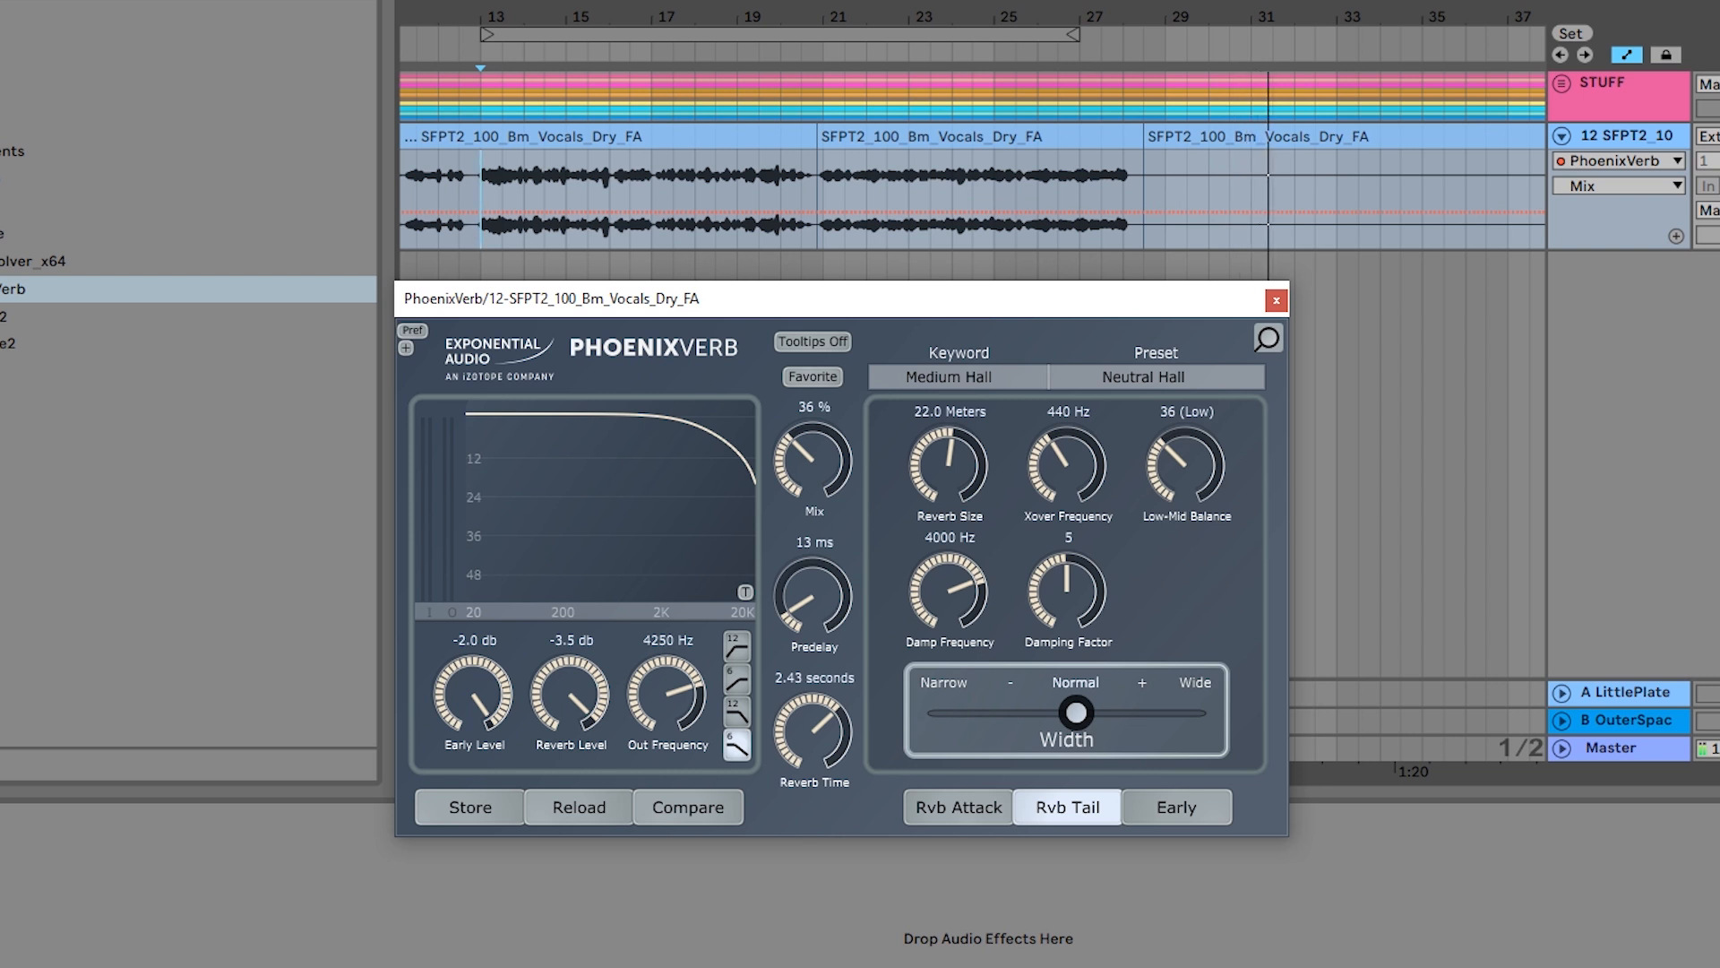
left_click_drag(916, 72, 685, 7)
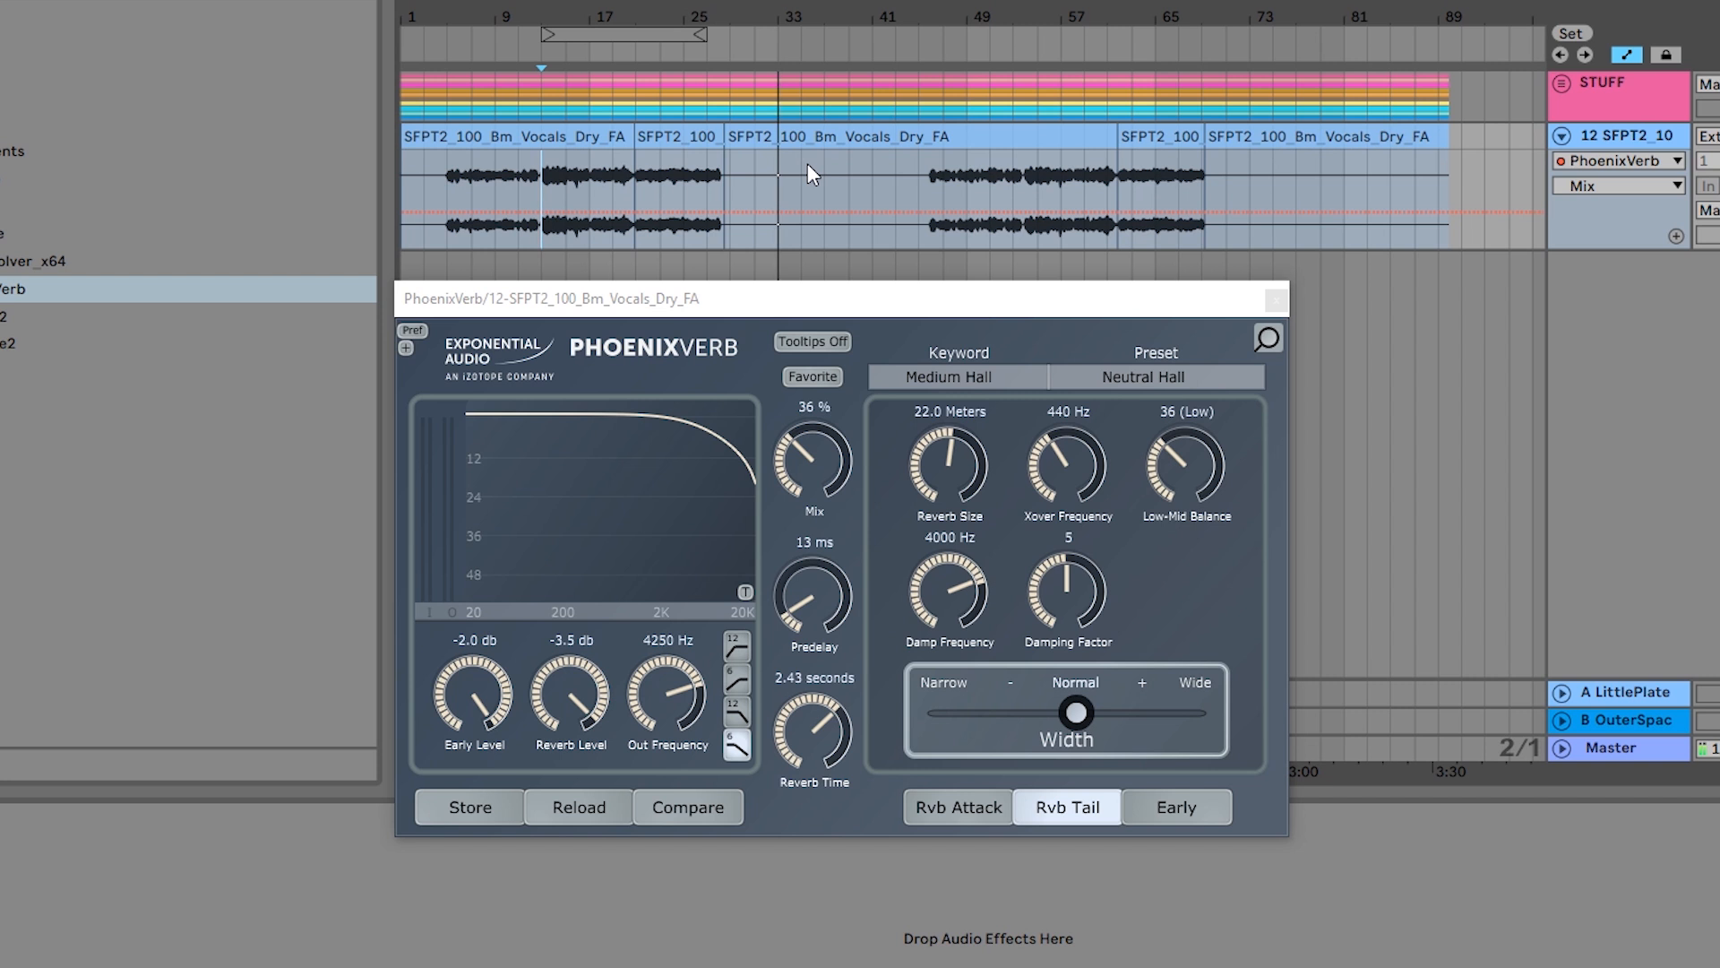